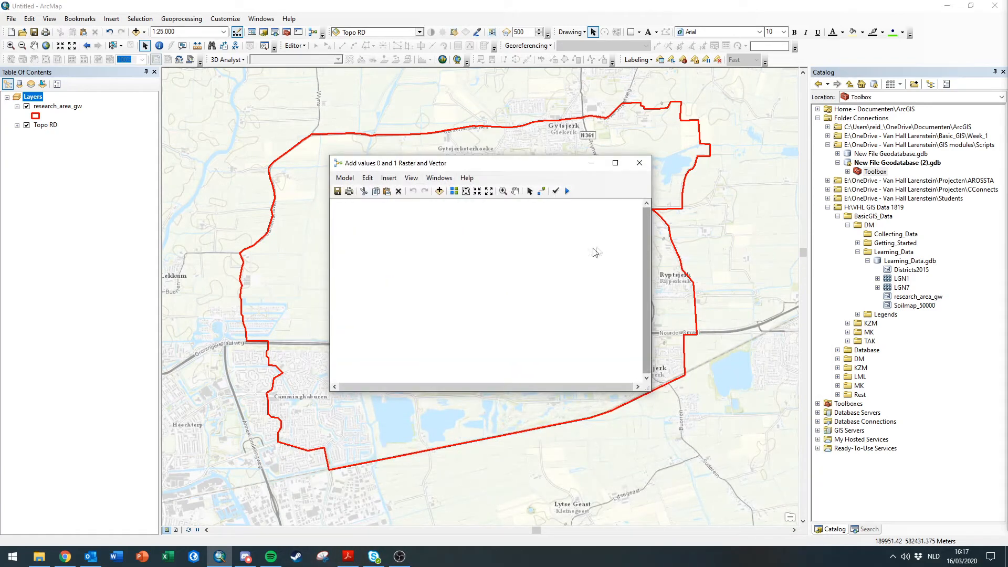
Step: Move and enlarge the empty model window over the map, keeping the Catalog datasets accessible
left_click_drag(544, 167, 499, 155)
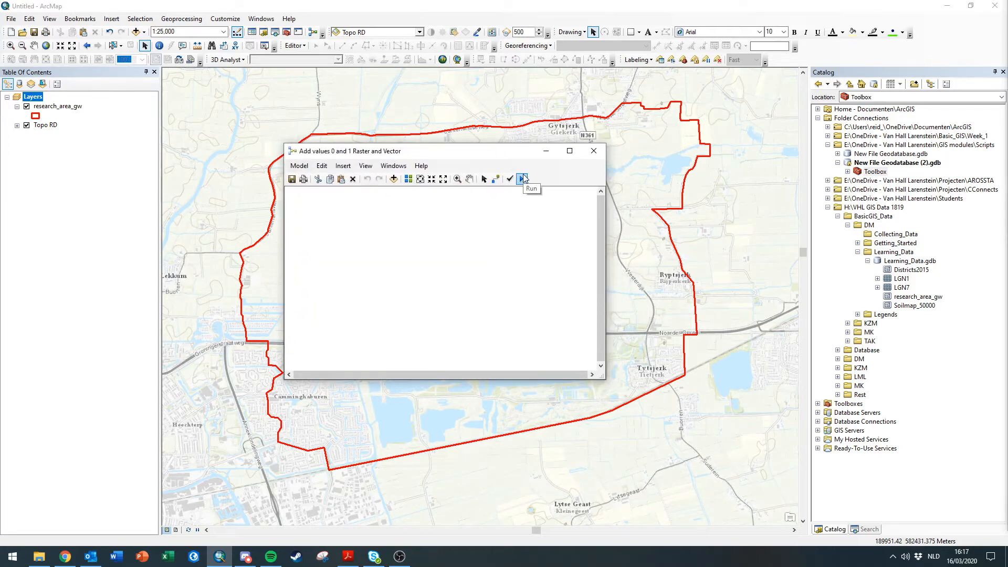
left_click_drag(446, 158, 365, 142)
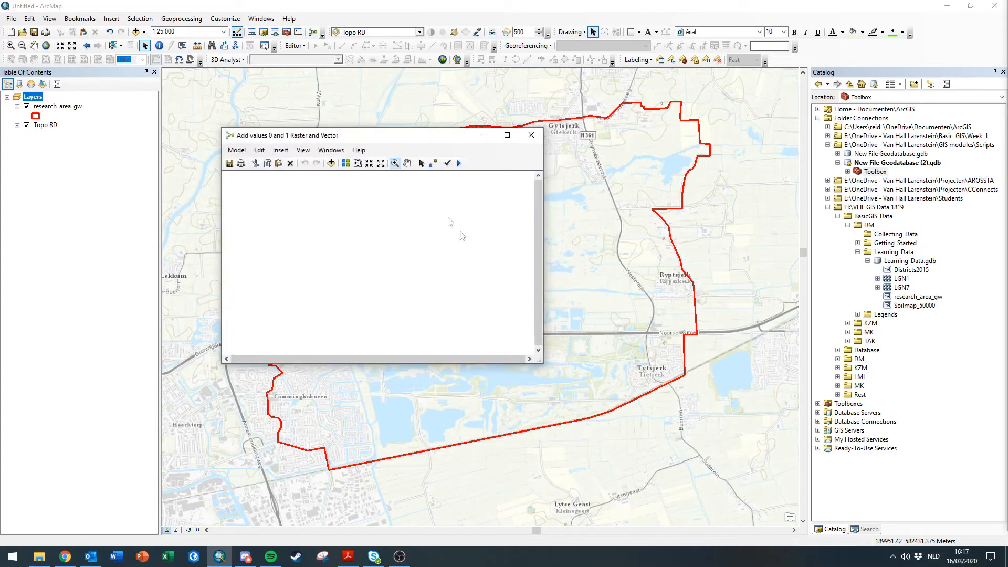
left_click_drag(428, 144, 442, 128)
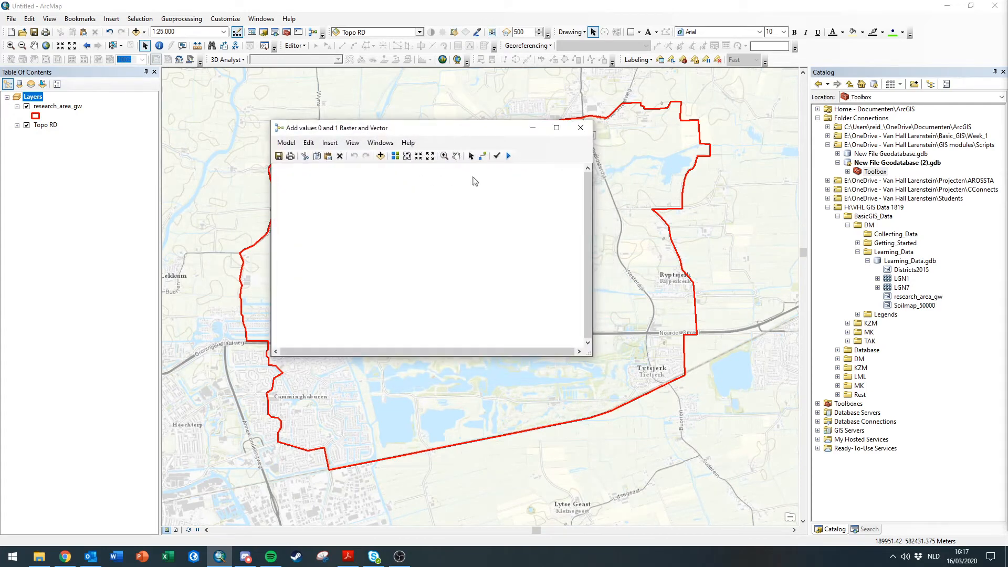
left_click_drag(442, 133, 394, 99)
left_click_drag(540, 322, 741, 434)
Step: Add research_area_gw, Soilmap_50000 and LGN7 from the Learning_Data geodatabase to the model and stack them with LGN7 uppermost
left_click_drag(918, 297, 290, 224)
left_click_drag(915, 306, 273, 292)
left_click_drag(903, 289, 313, 159)
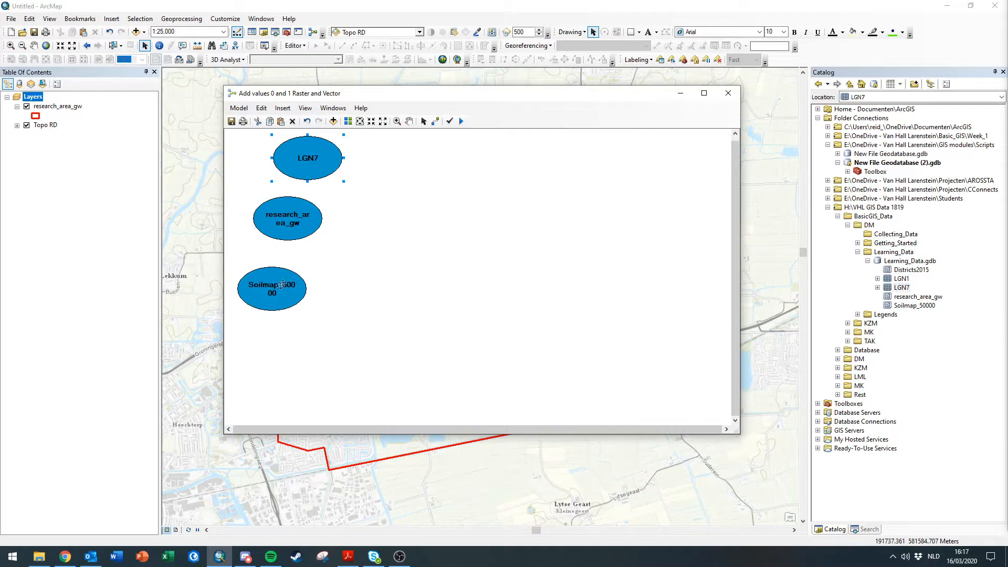
left_click_drag(282, 285, 319, 292)
mouse_move(287, 221)
left_mouse_down()
mouse_move(304, 225)
mouse_move(272, 228)
left_mouse_up()
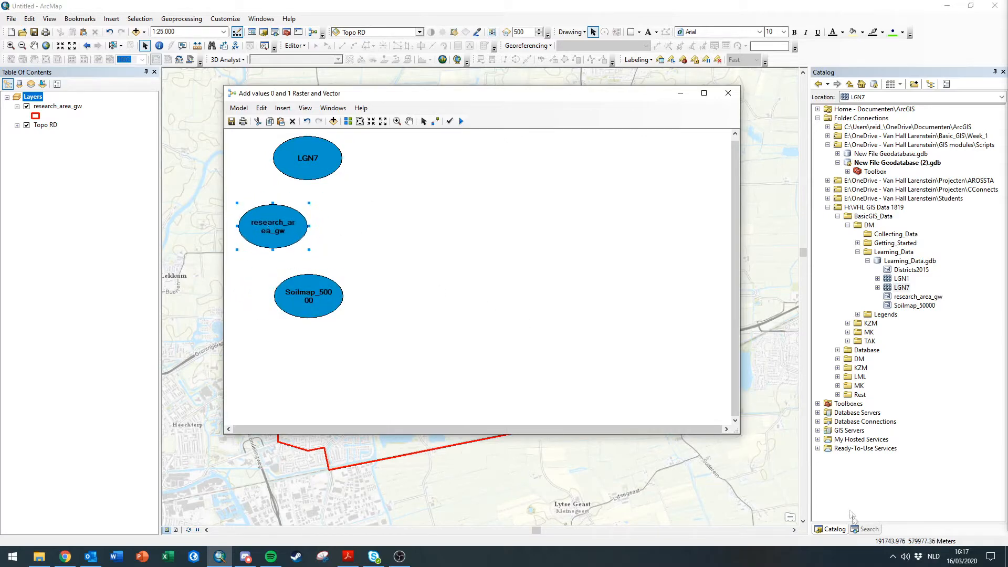
Step: Search the tools for "clip" and add Clip (Analysis) and Extract by Mask (Spatial Analyst) to the model
left_click(866, 529)
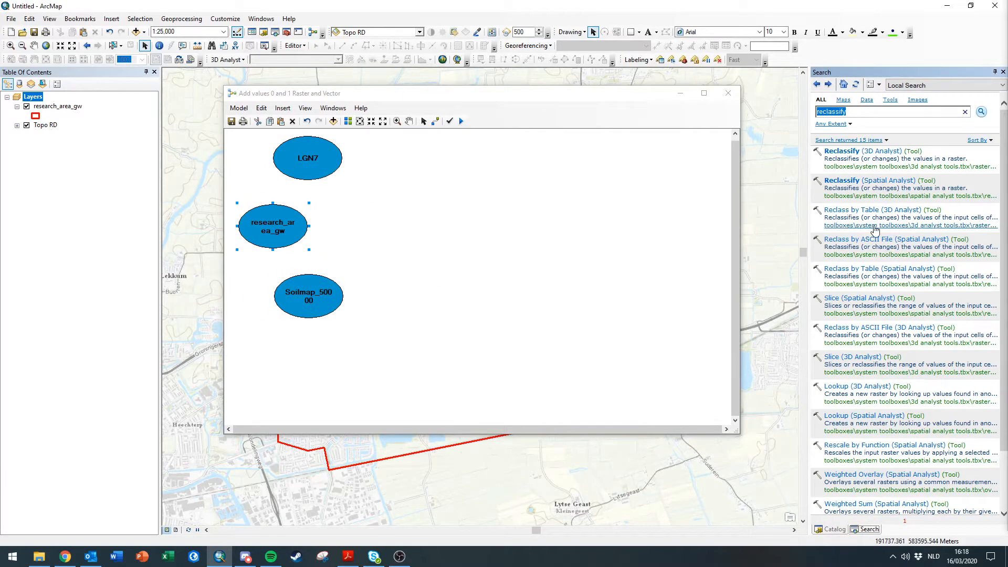
type("clip")
key("Return")
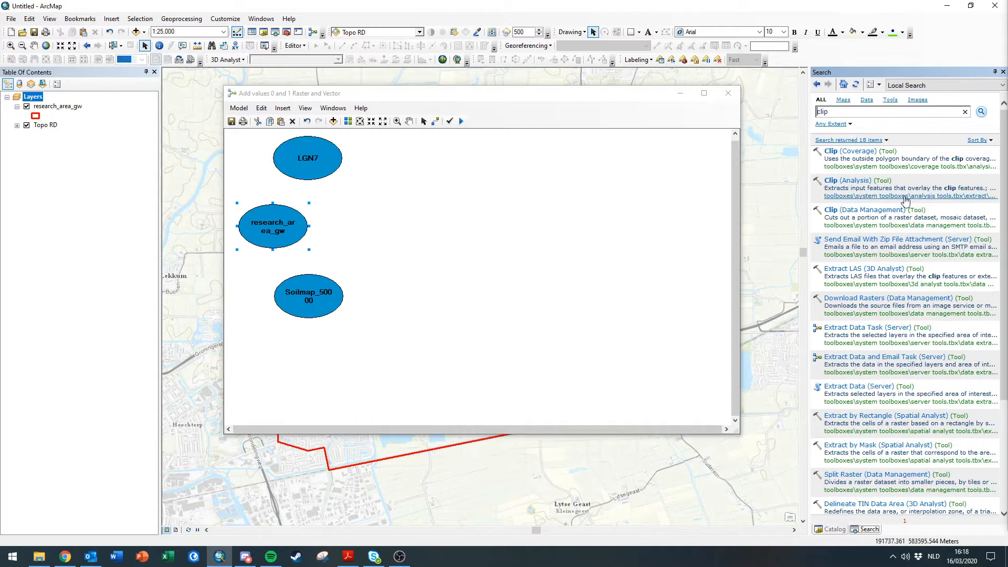
left_click_drag(847, 179, 396, 185)
left_click_drag(862, 451, 403, 272)
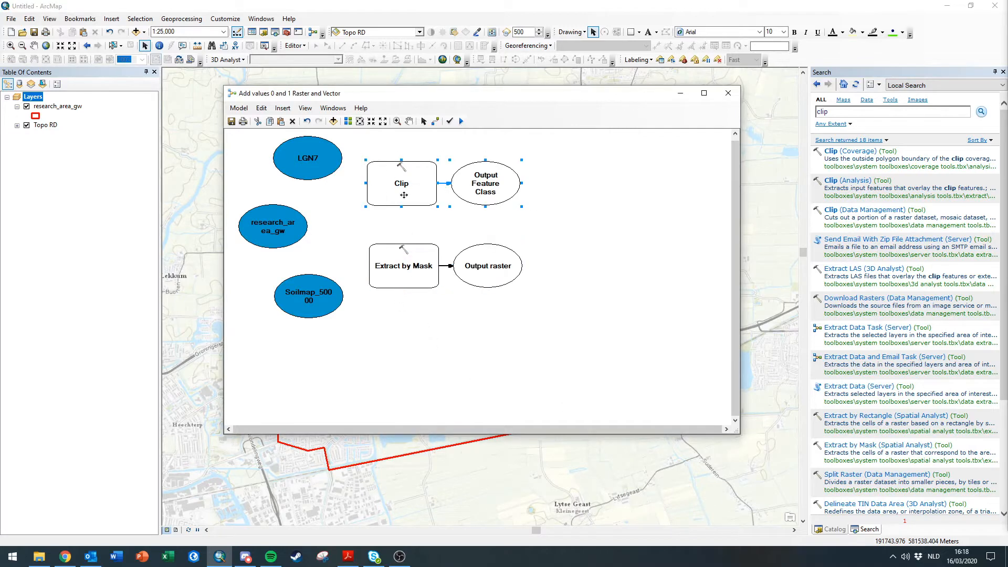
Step: Rearrange the two tools so that Extract by Mask sits above Clip, beside the input datasets
left_click_drag(407, 194, 411, 335)
left_click_drag(404, 275, 400, 201)
left_click_drag(426, 332, 409, 264)
left_click(592, 229)
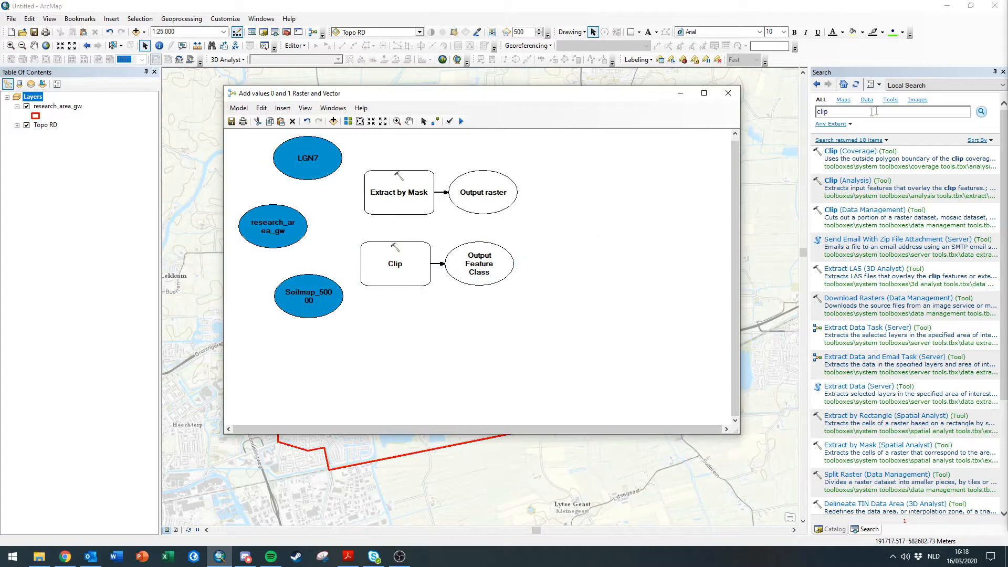
Step: Find the Select (Analysis) and Buffer (Analysis) tools and add both to the model
left_click(885, 109)
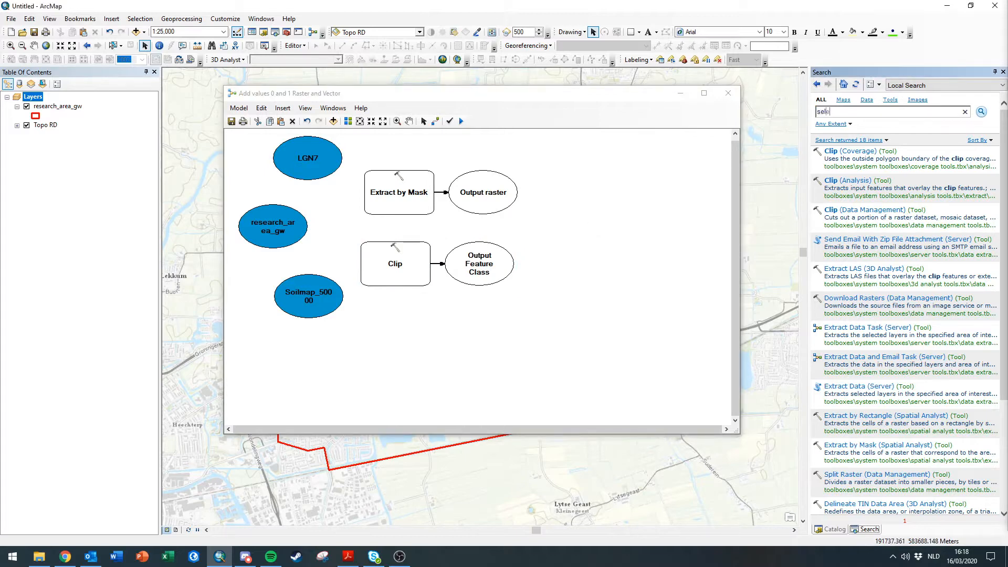
type("select")
key("Return")
left_click_drag(861, 156, 546, 207)
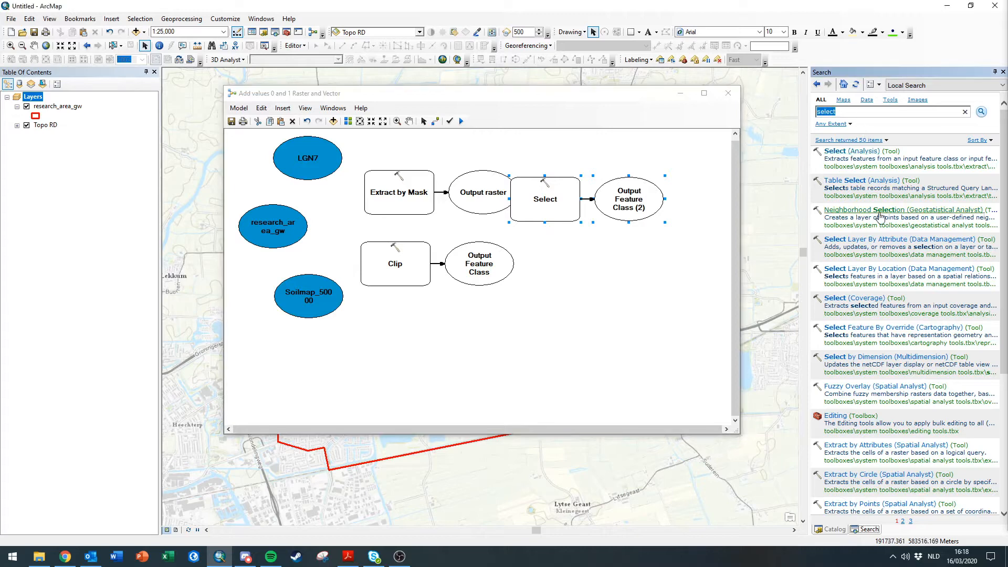
type("buffer")
key("Return")
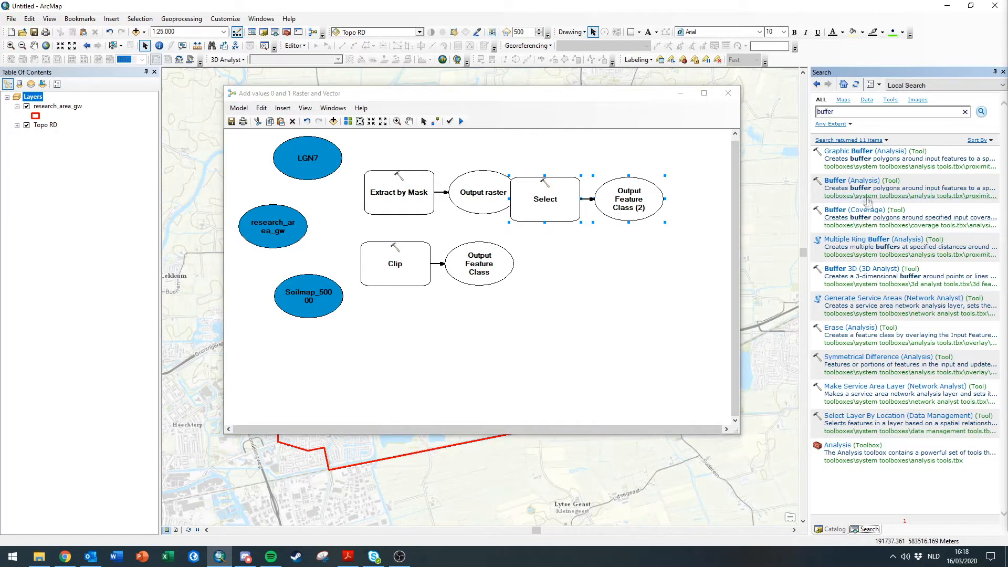
left_click_drag(853, 181, 662, 283)
Step: Find the Dissolve (Data Management) tool and a second Clip (Analysis) tool and add both to the model
left_click_drag(863, 113, 806, 172)
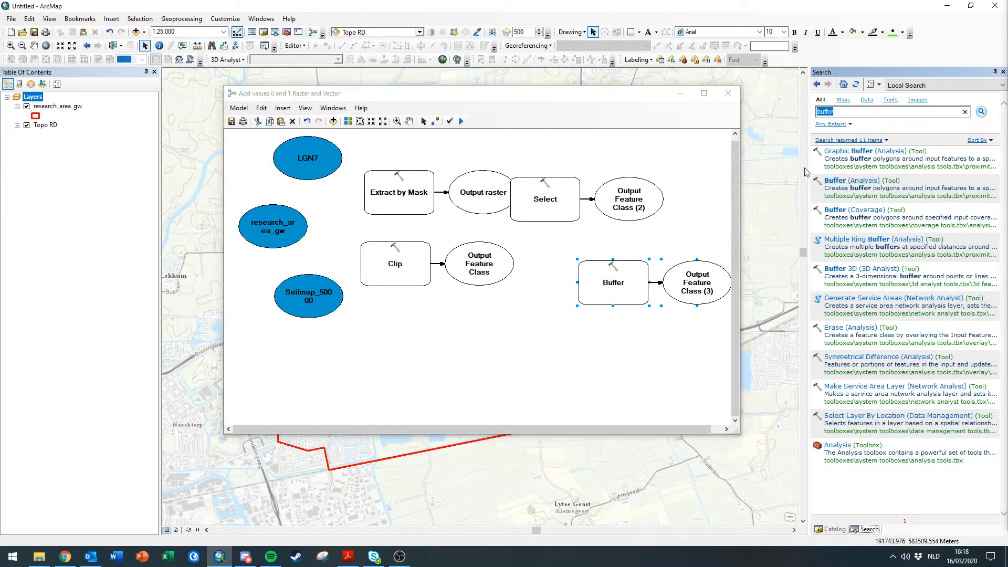
type("dissolve")
key("Return")
left_click_drag(851, 181, 525, 385)
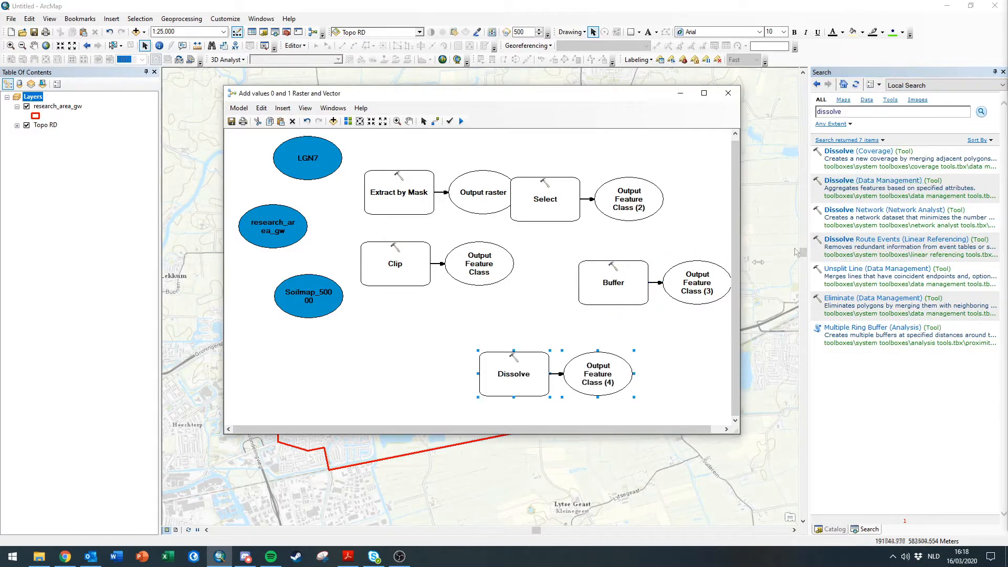
left_click(902, 112)
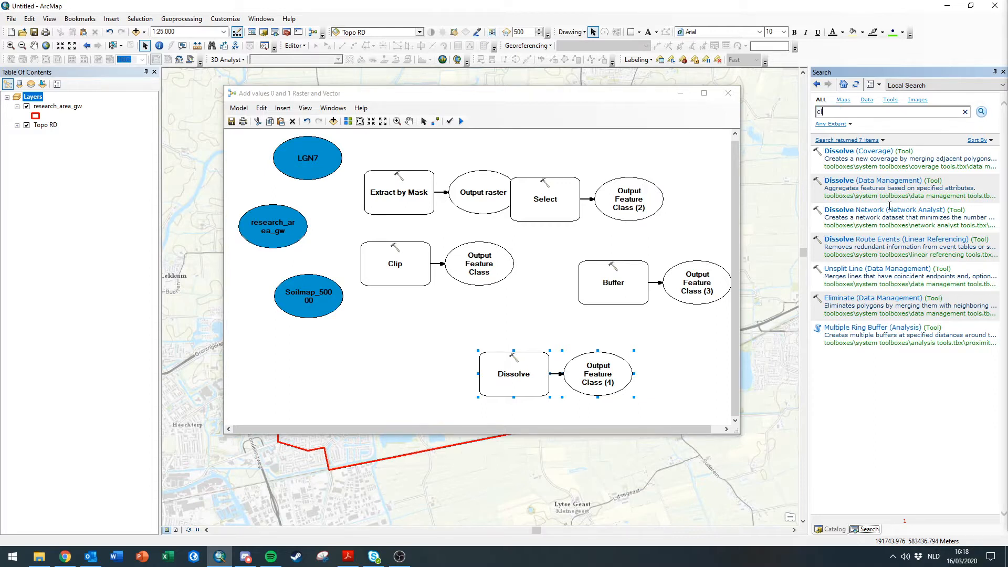
key("Return")
left_click_drag(850, 185, 449, 308)
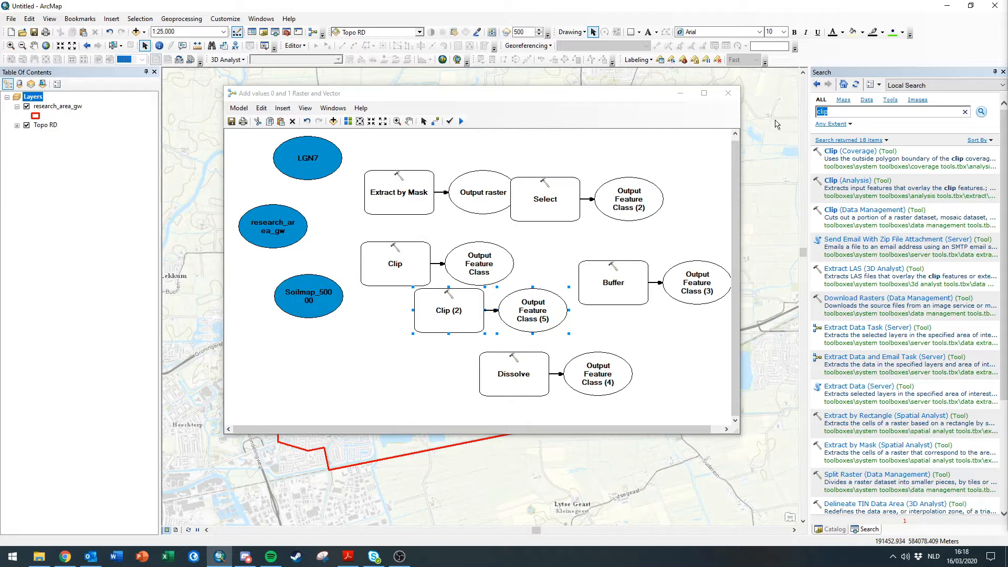
Step: Search for "add field" and add the Add Field and Calculate Field (Data Management) tools to the model
type("add field")
key("Return")
left_click_drag(841, 210, 321, 386)
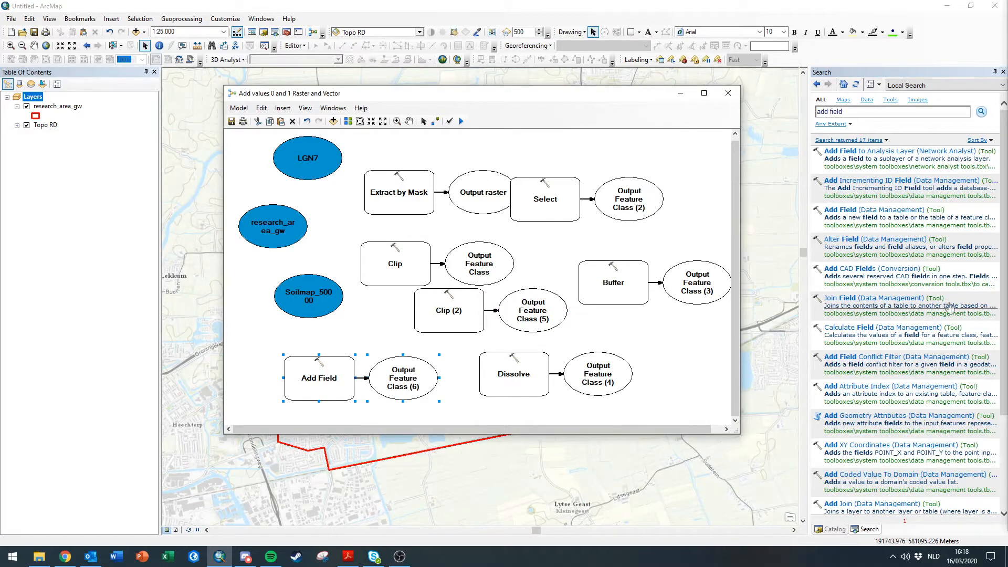
left_click_drag(876, 328, 321, 411)
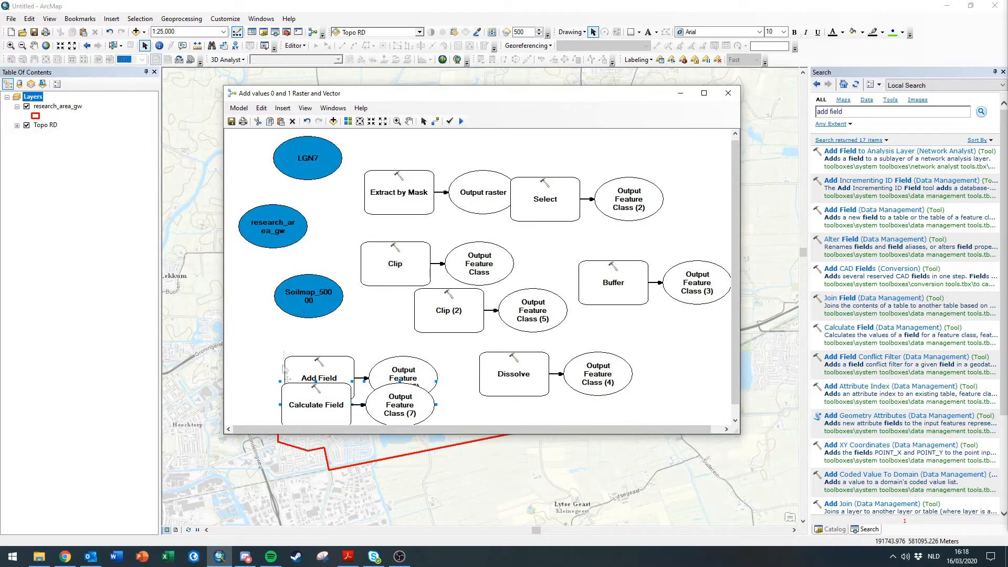
Step: Find the Union (Analysis) and Reclassify (Spatial Analyst) tools and add both to the model
left_click(869, 111)
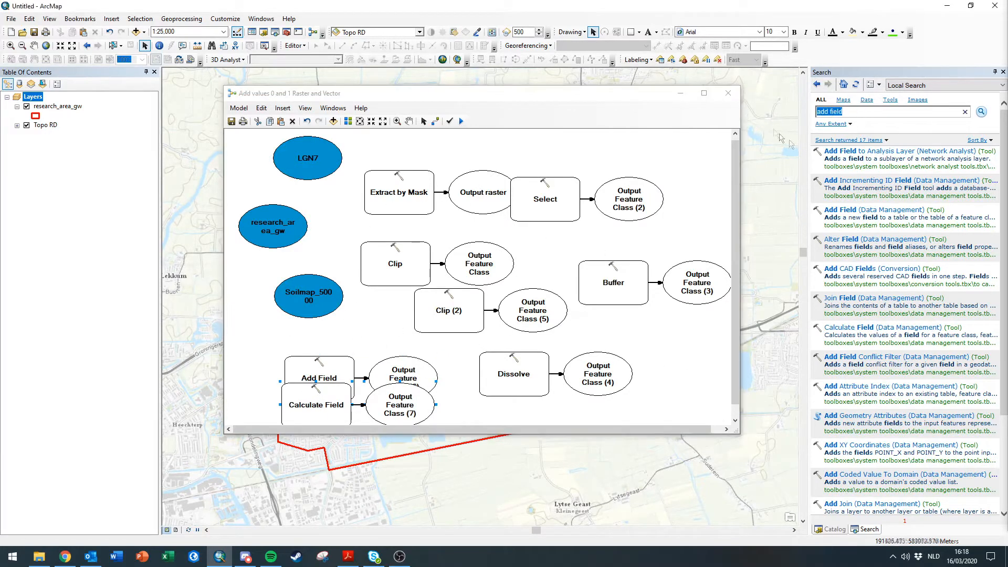
type("union")
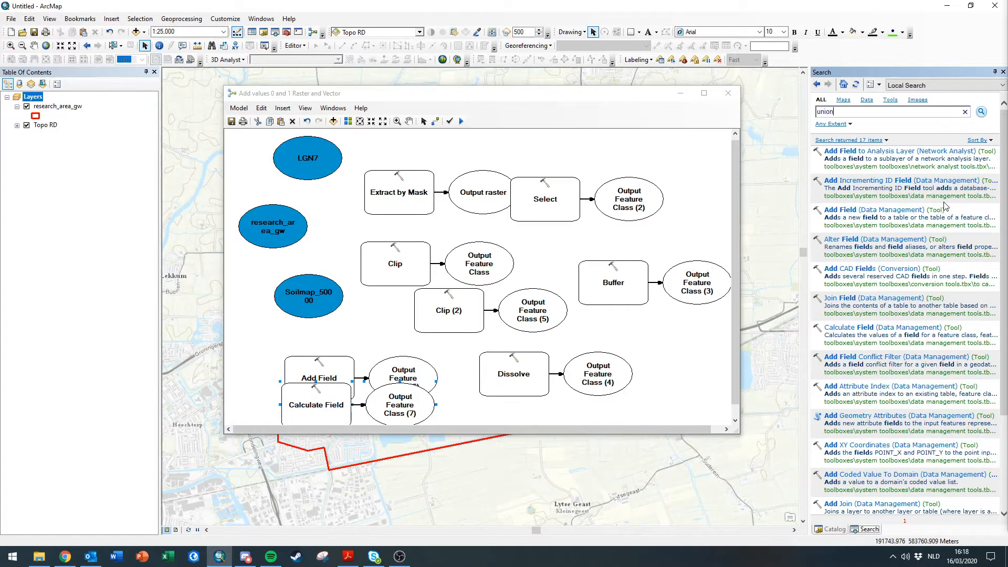
key("Return")
left_click_drag(840, 152, 694, 215)
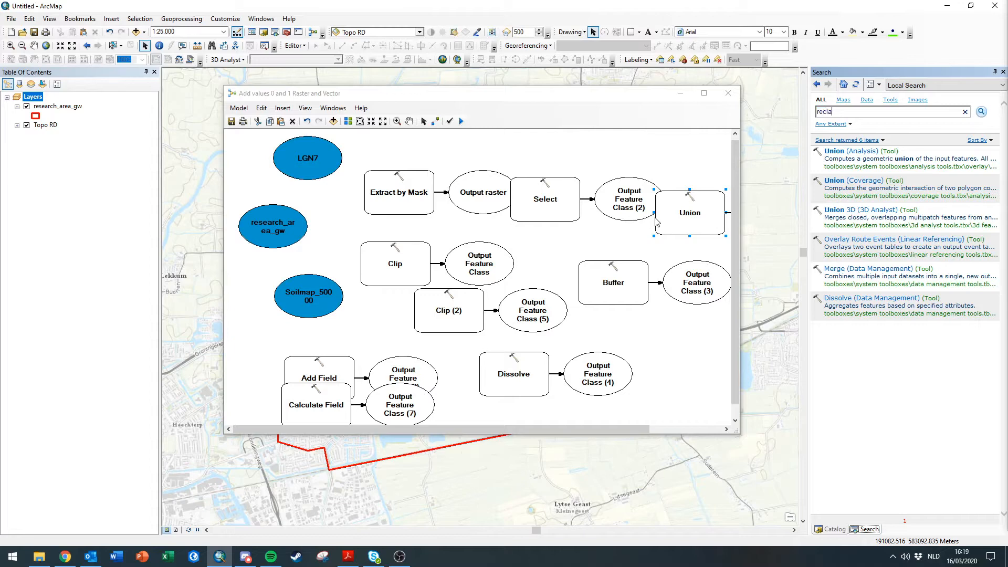
key("Return")
left_click_drag(846, 180, 589, 150)
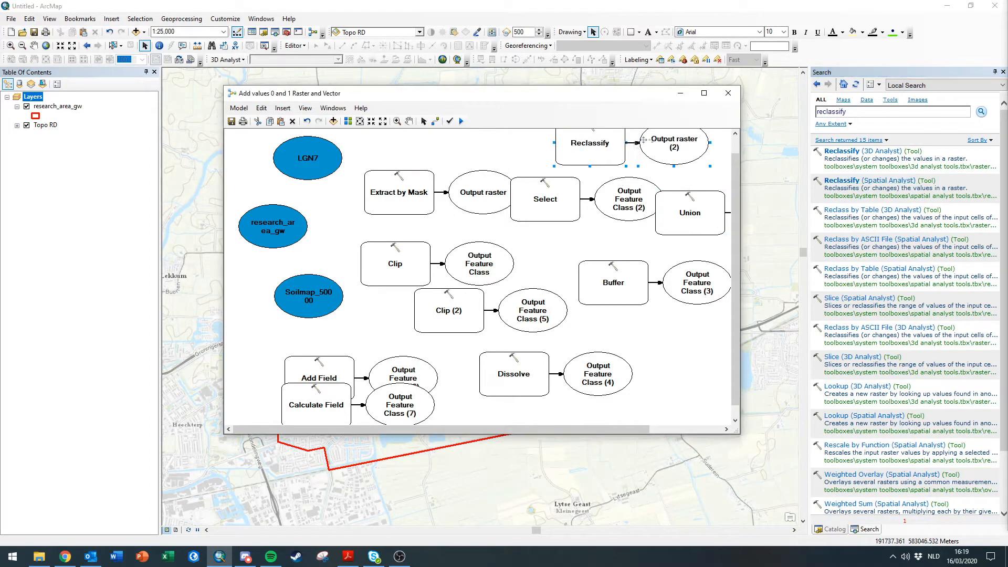
Step: Maximize the model window, move Select and Union aside, and line up Extract by Mask and Reclassify beside LGN7
left_click(704, 93)
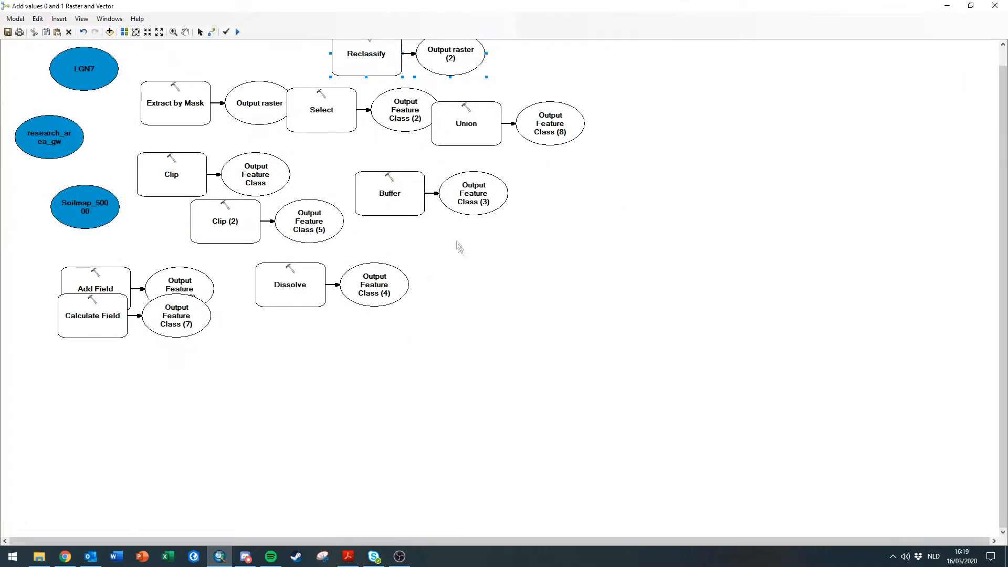
scroll(336, 263, "up", 1)
left_click_drag(294, 189, 608, 270)
left_click_drag(551, 239, 951, 373)
left_click_drag(323, 126, 440, 217)
left_click_drag(130, 159, 435, 227)
mouse_move(263, 210)
left_mouse_down()
mouse_move(276, 198)
mouse_move(269, 193)
left_mouse_up()
left_click(412, 253)
Step: Move Add Field, Calculate Field, Buffer, the second Clip and Dissolve out to the free area of the model canvas
left_click_drag(58, 358, 156, 458)
left_click_drag(65, 405, 586, 436)
left_click_drag(365, 272, 511, 361)
left_click_drag(390, 299, 650, 237)
left_click_drag(209, 326, 806, 244)
left_click_drag(213, 368, 654, 157)
Step: Arrange the soil map row so that Select follows the first Clip, with Buffer further along the same row
left_click_drag(454, 226, 360, 294)
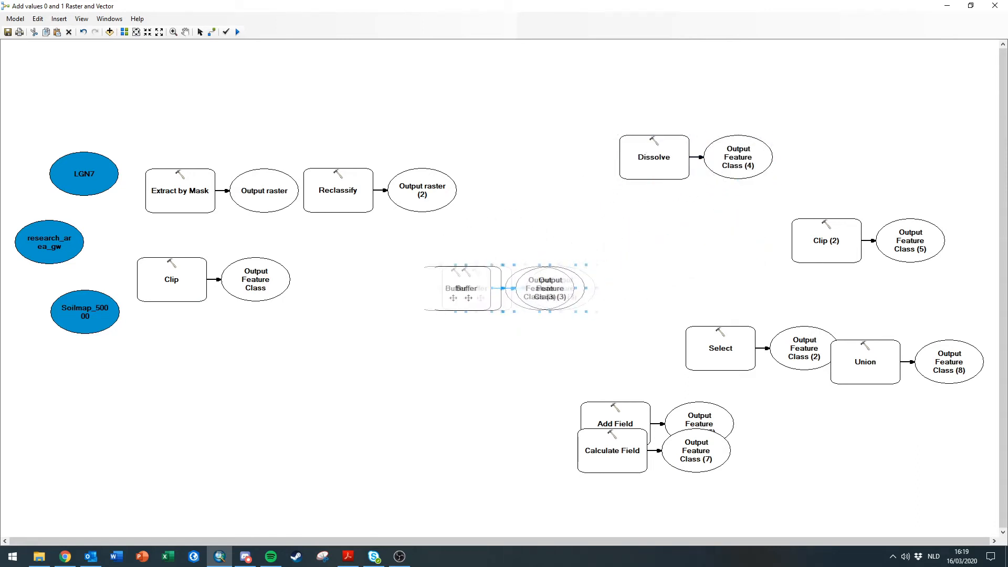
left_click_drag(324, 262, 481, 313)
left_click_drag(347, 286, 597, 284)
left_click_drag(683, 322, 353, 281)
Step: Connect Soilmap_50000 to the first Clip as Input Features and research_area_gw as Clip Features
left_click(173, 319)
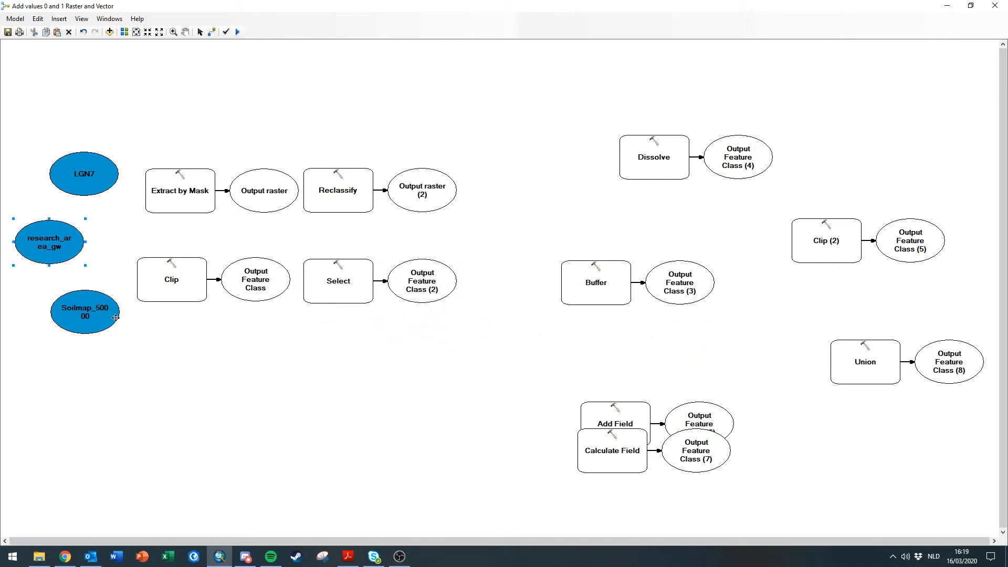
left_click(211, 32)
left_click_drag(102, 305, 151, 292)
left_click(176, 297)
left_click_drag(58, 244, 154, 287)
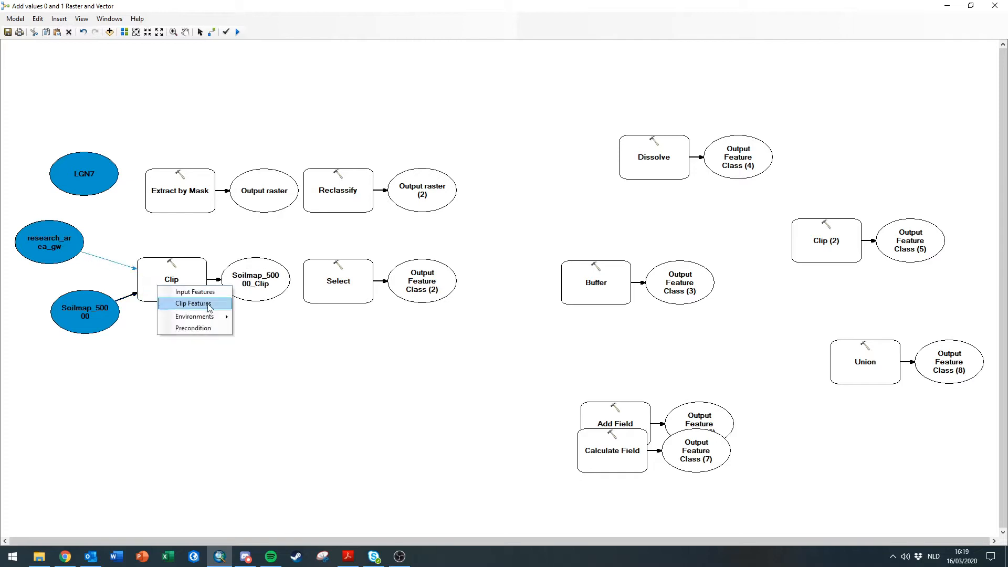
left_click(181, 304)
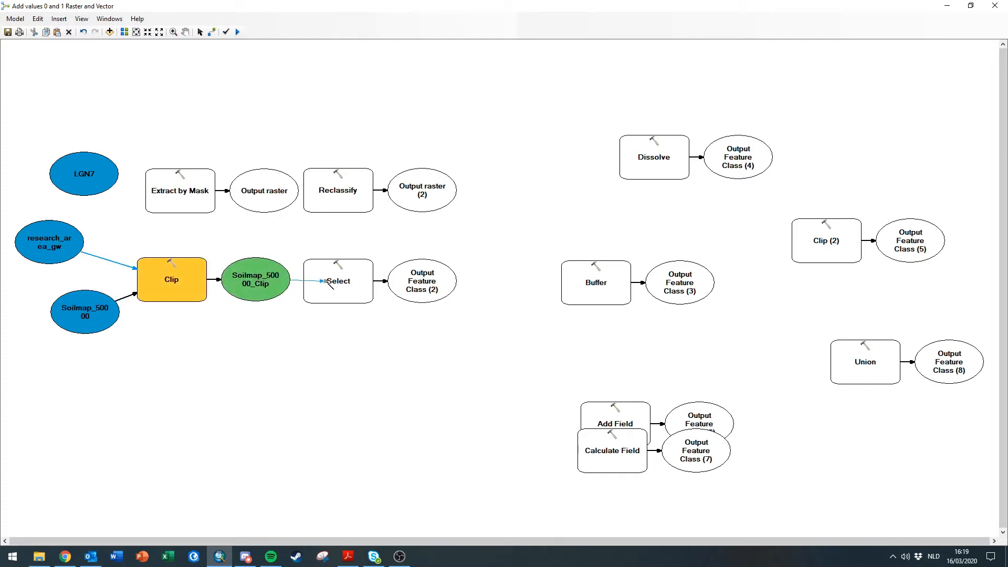
Step: Connect the clipped soil map to Select as its input features and run the Clip tool
left_click_drag(327, 282, 328, 283)
left_click(352, 289)
right_click(183, 284)
left_click(207, 311)
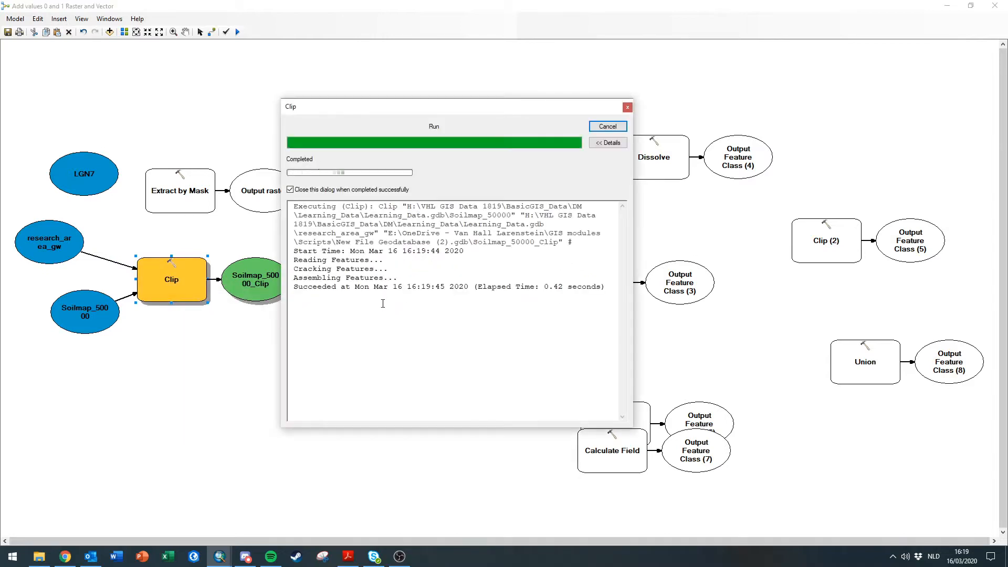
Step: Set the Select expression to NAME = 'Water' with the Query Builder and run the Select tool
double_click(338, 283)
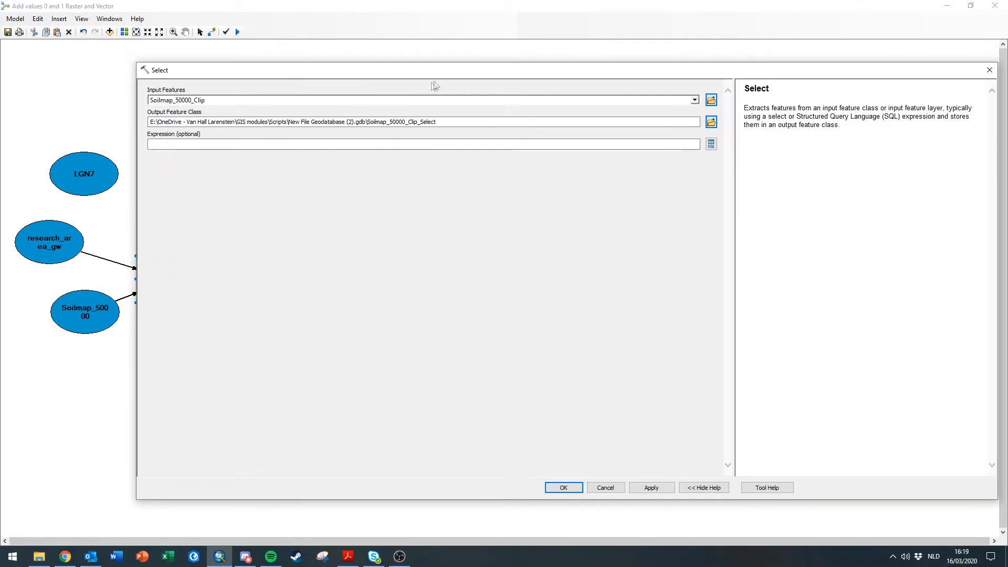
left_click(604, 140)
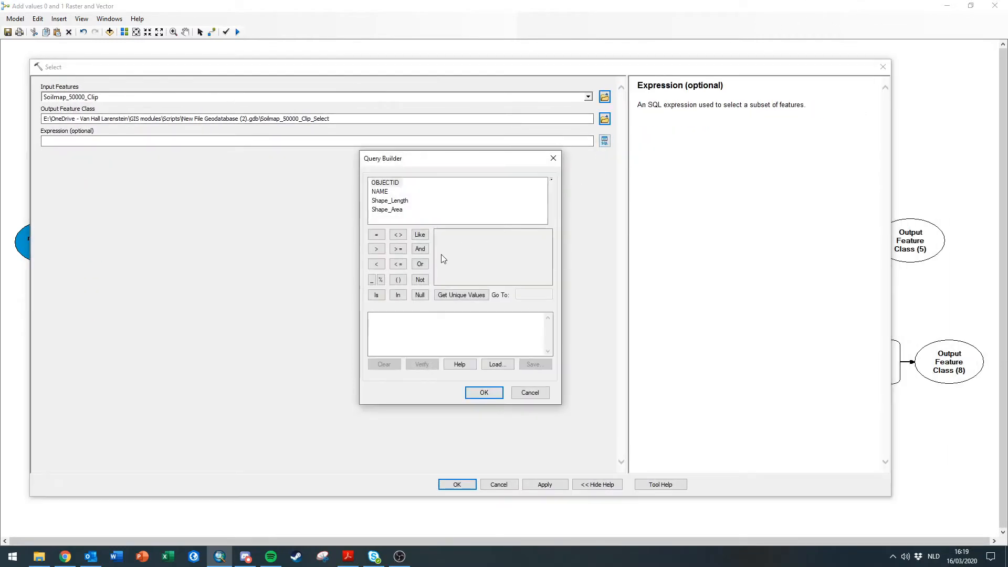
double_click(381, 193)
left_click(376, 235)
left_click(462, 294)
scroll(441, 263, "down", 3)
double_click(447, 279)
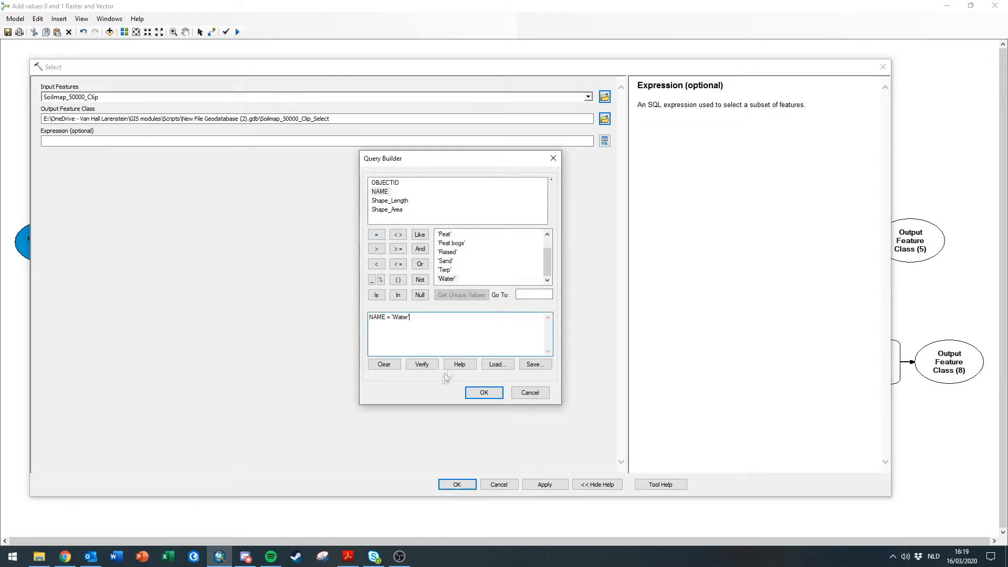
left_click(483, 392)
left_click(457, 485)
right_click(344, 301)
left_click(366, 329)
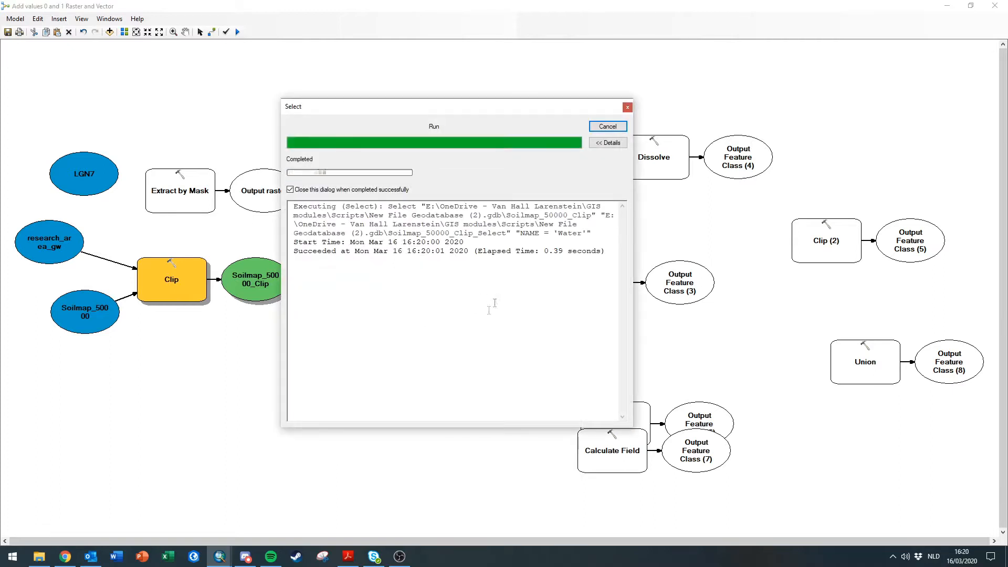
Step: Connect the Select output to Buffer as its input features
left_click(447, 286)
left_click(583, 281)
left_click(601, 288)
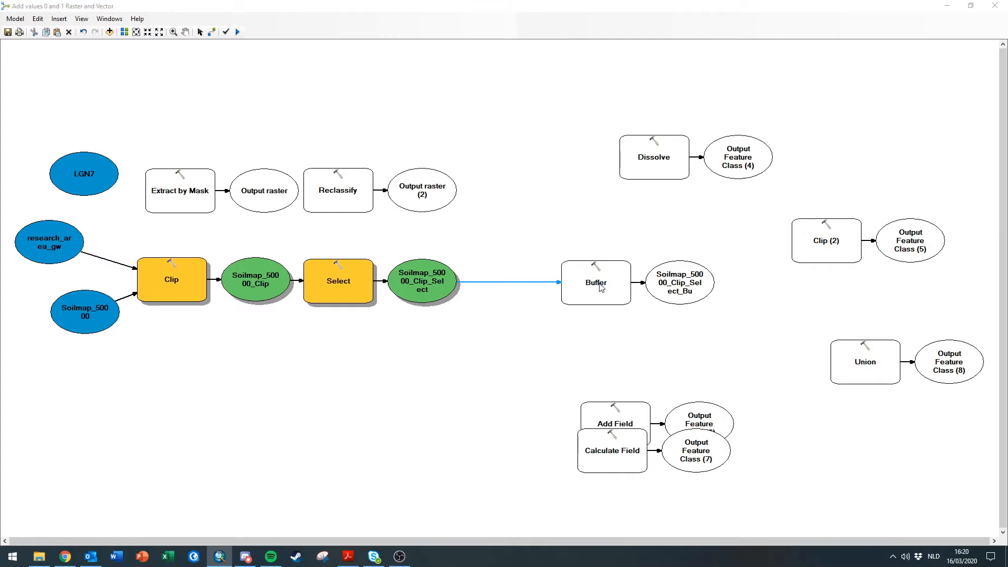
Step: Set the Buffer distance to 250 meters with Dissolve Type NONE and run the Buffer tool
double_click(602, 287)
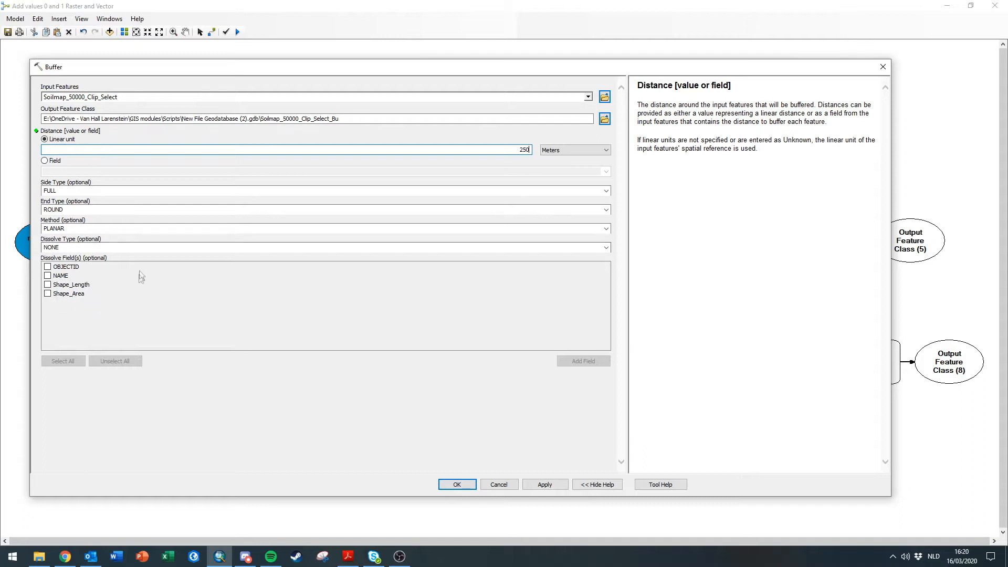
left_click(606, 248)
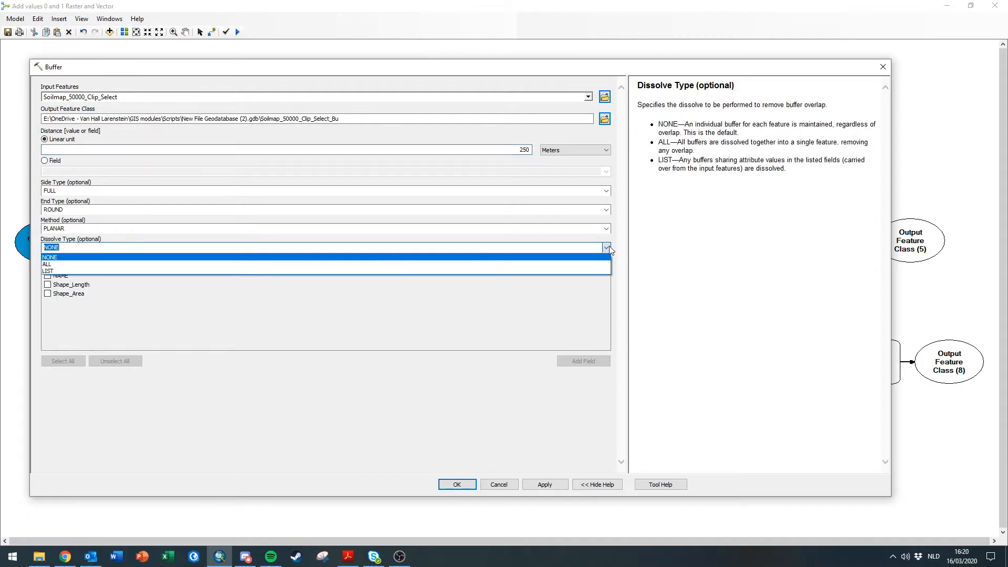
left_click(607, 248)
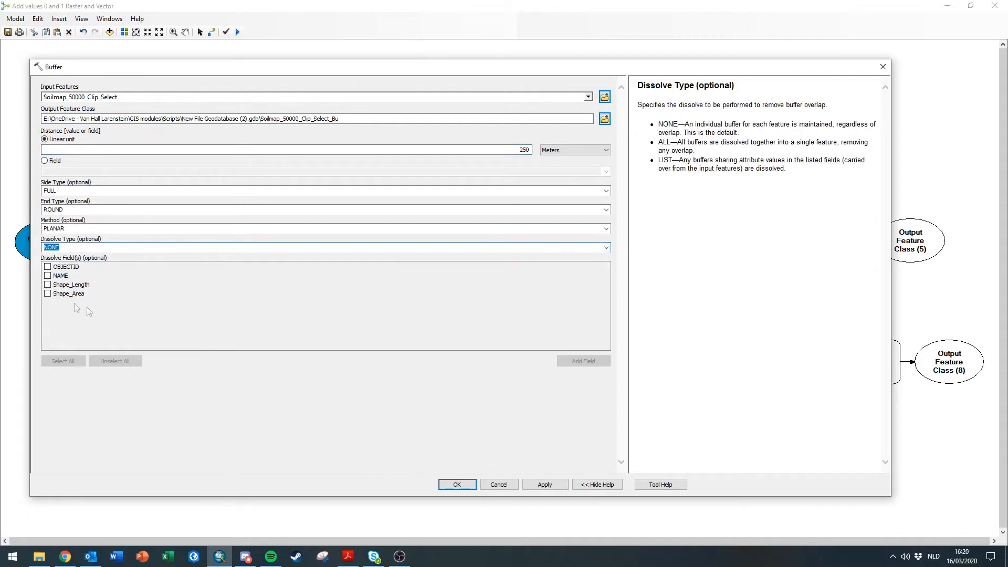
left_click(454, 485)
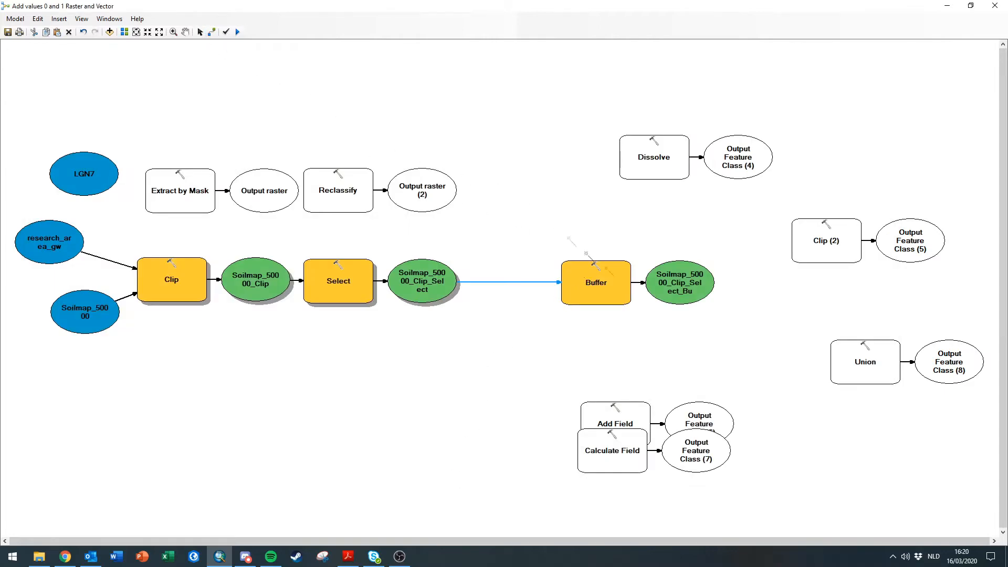
right_click(581, 278)
left_click(630, 306)
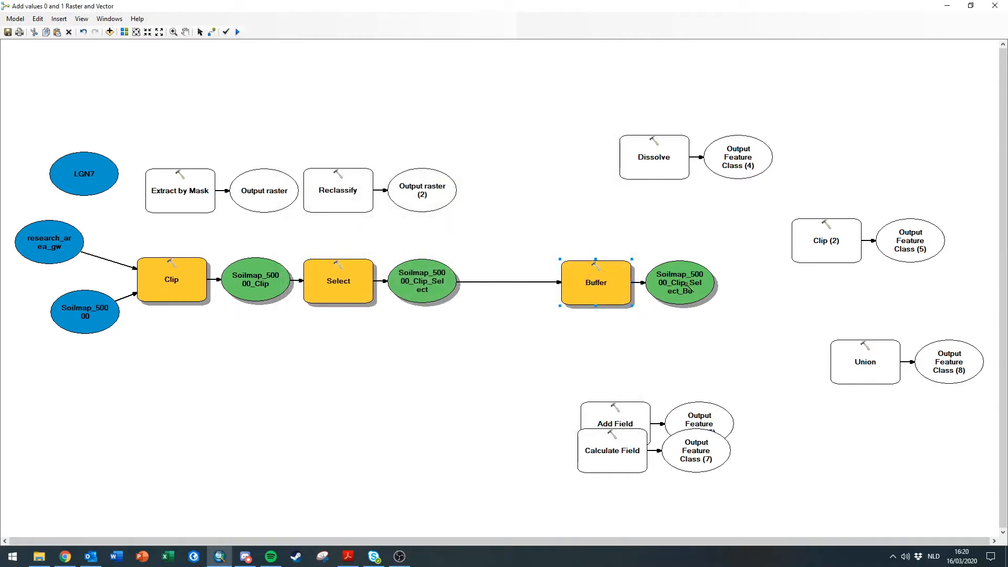
Step: Connect the Buffer output to Dissolve as its Input Features, accept the default settings and run the Dissolve tool
left_click_drag(697, 284, 661, 175)
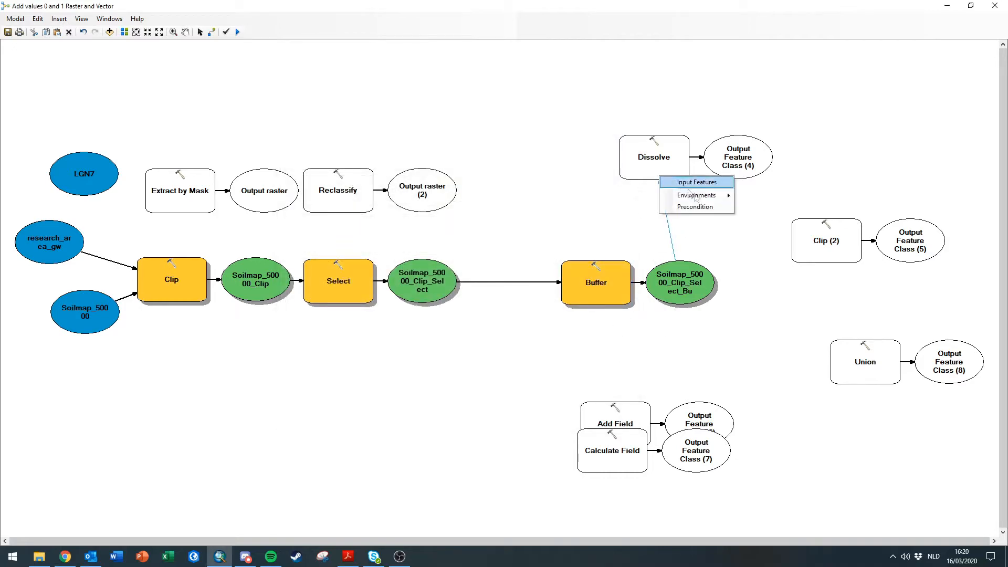
left_click(693, 184)
double_click(659, 157)
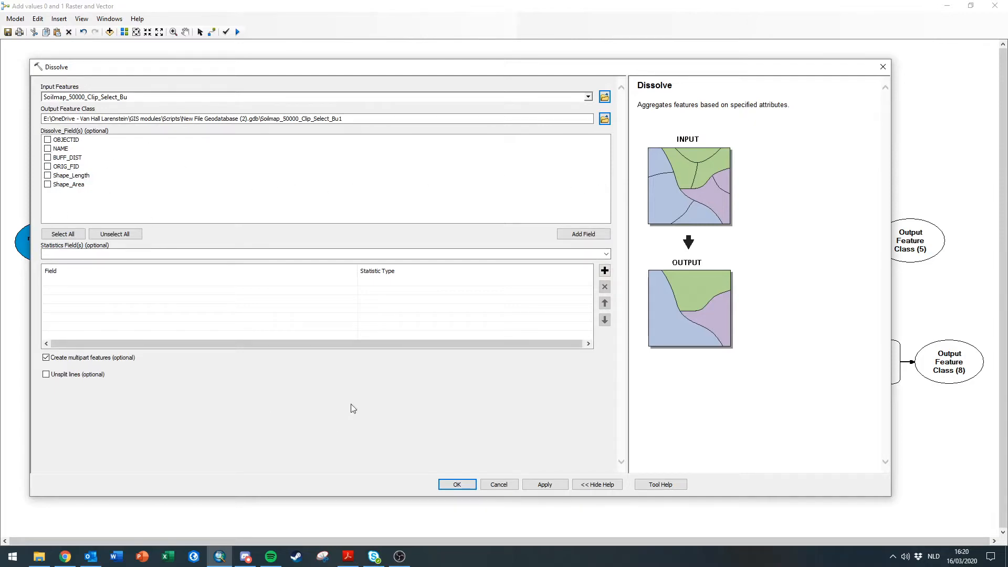
left_click(458, 485)
right_click(654, 139)
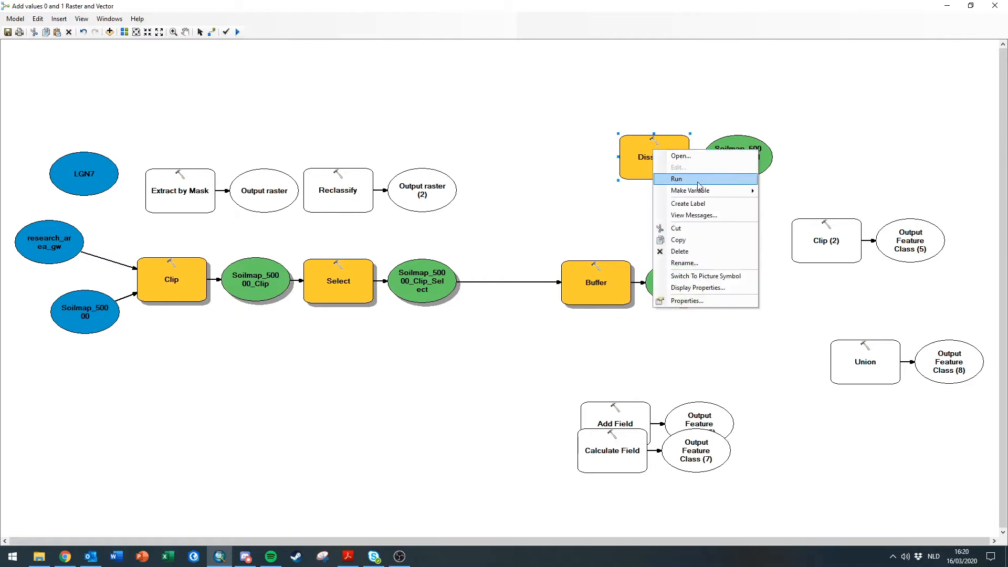
left_click(695, 180)
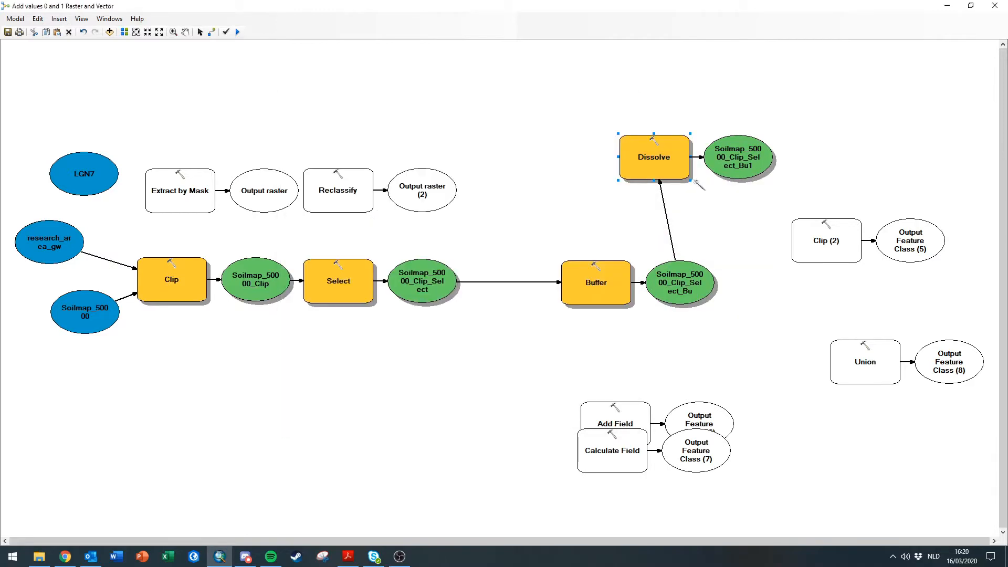
Step: Line up Buffer and Dissolve with their outputs after Select, and move Clip (2) above the Dissolve output
left_click_drag(558, 253, 719, 311)
left_click_drag(611, 293, 521, 290)
left_click_drag(593, 116, 717, 179)
left_click_drag(649, 160, 670, 276)
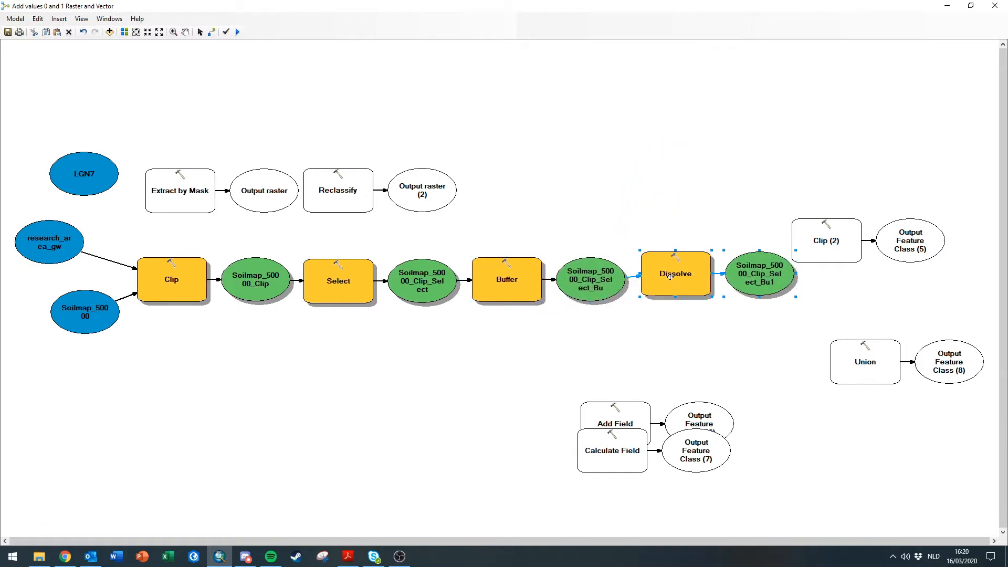
left_click(719, 185)
left_click_drag(781, 200, 936, 252)
left_click_drag(834, 237, 774, 193)
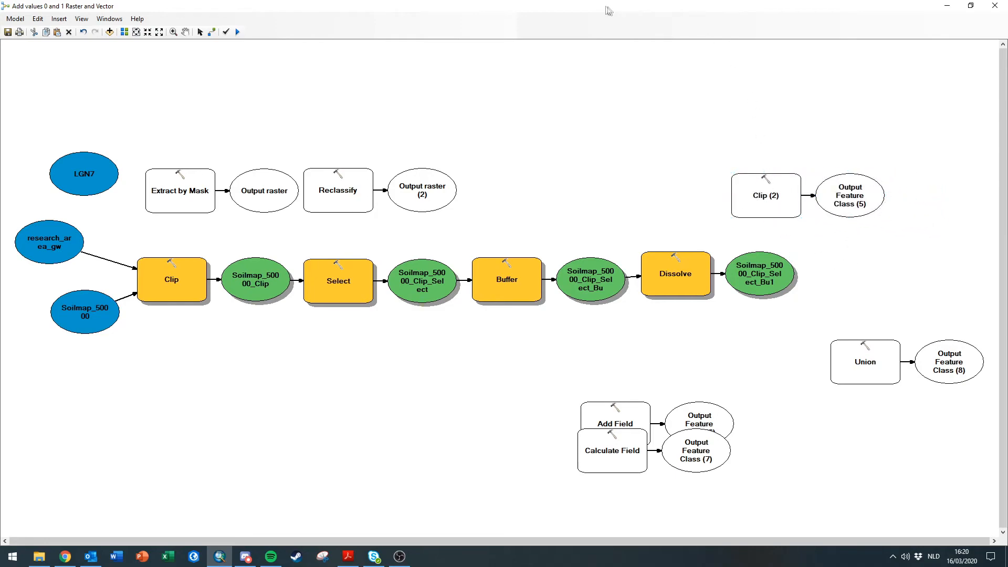
Step: Connect the Dissolve output to Clip (2) as Input Features and research_area_gw as Clip Features, and run Clip (2)
left_click(948, 6)
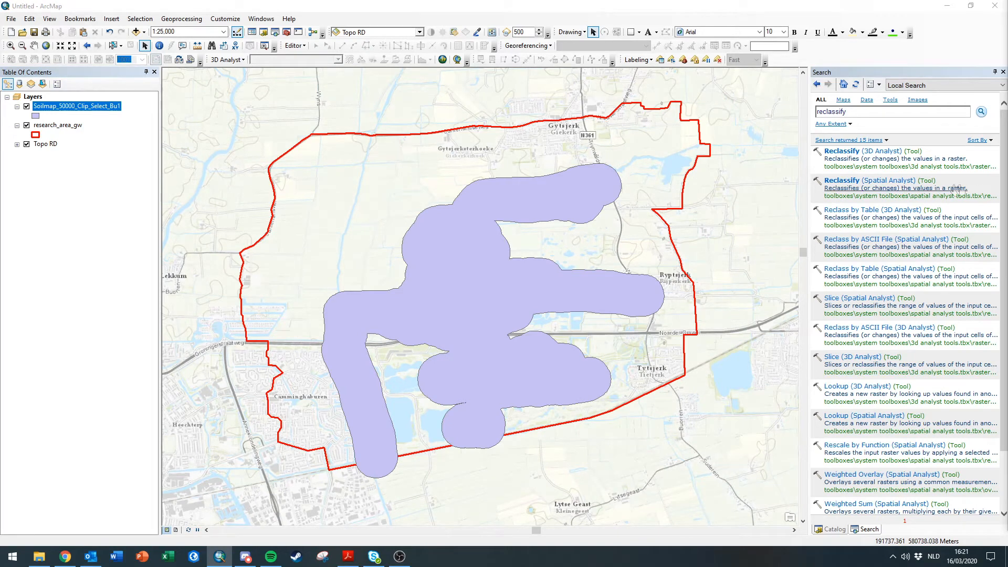
left_click(831, 529)
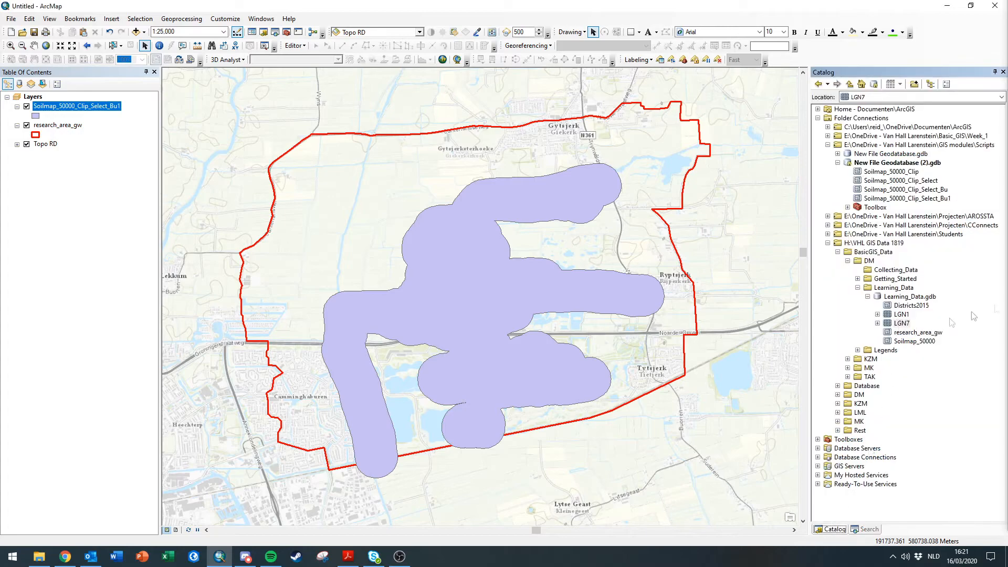
left_click_drag(1007, 90, 429, 95)
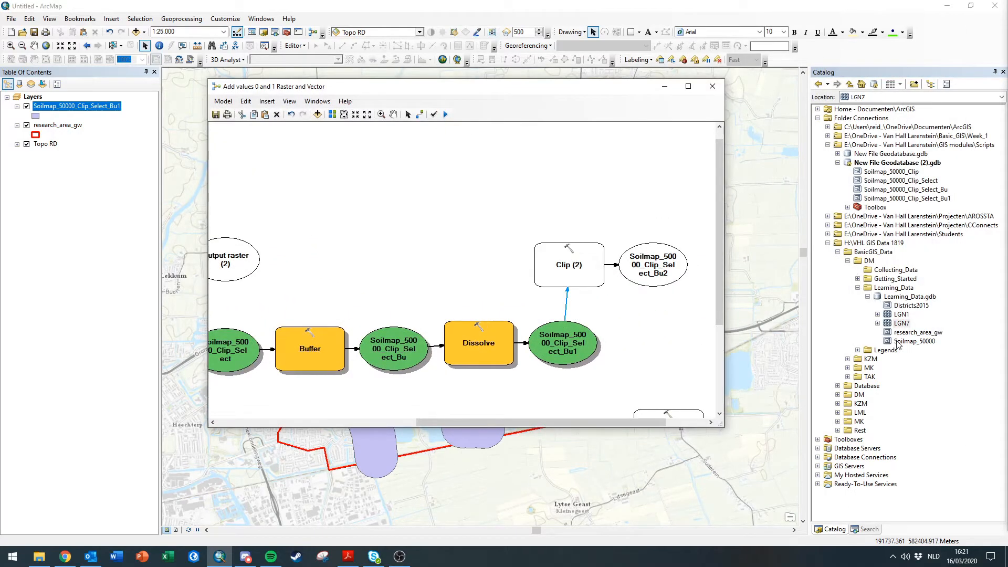
mouse_move(898, 332)
left_mouse_down()
mouse_move(549, 259)
mouse_move(649, 273)
mouse_move(569, 195)
mouse_move(579, 261)
left_mouse_up()
left_click(625, 267)
right_click(578, 269)
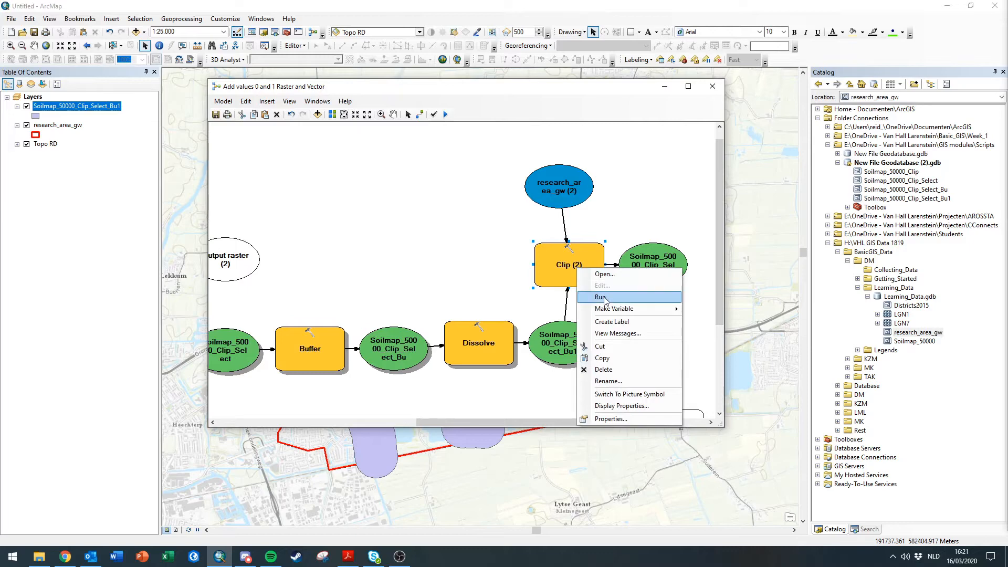
left_click(600, 298)
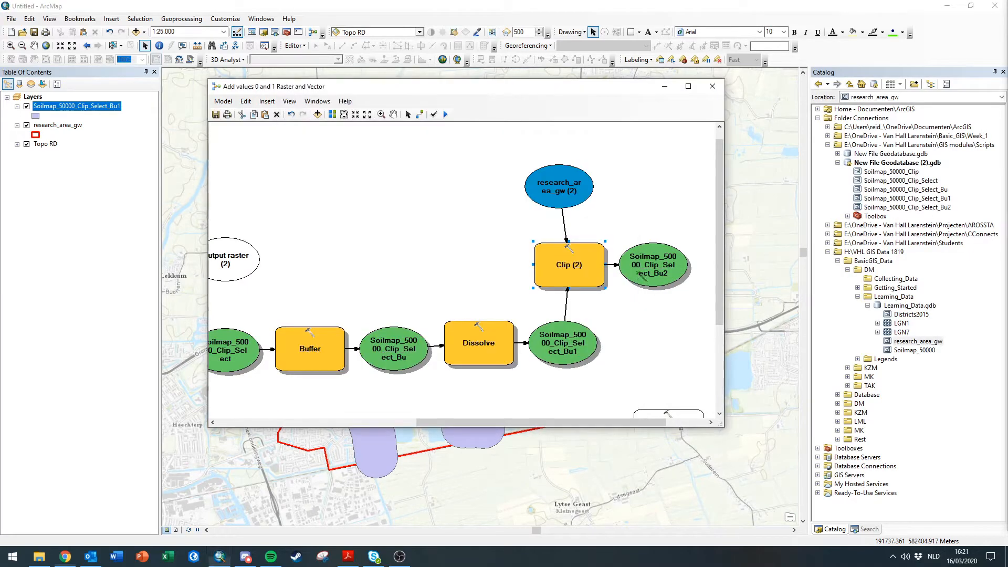
Step: Move Add Field and Calculate Field in line after the Clip (2) output, and place Union below them
left_click(686, 88)
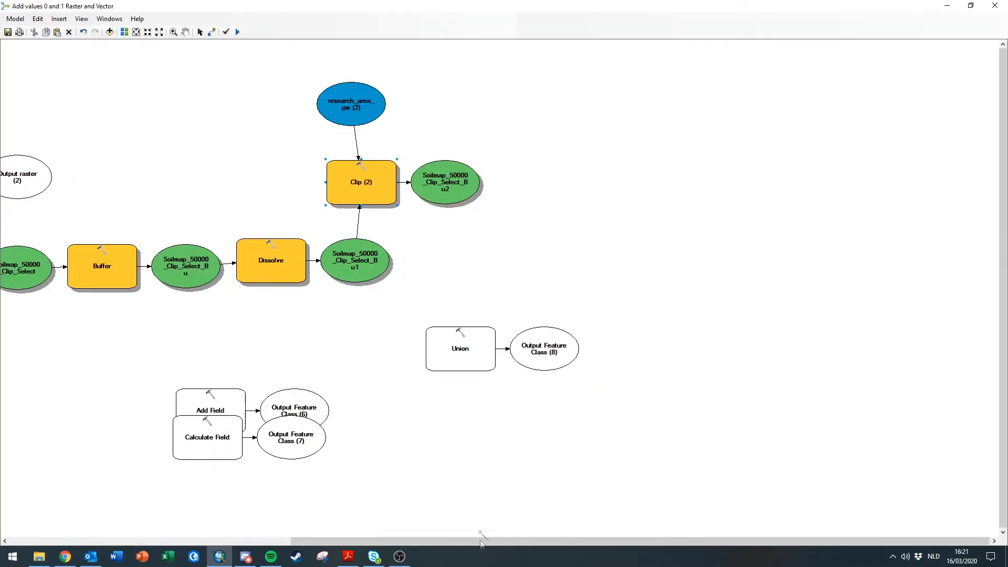
left_click_drag(533, 541, 385, 541)
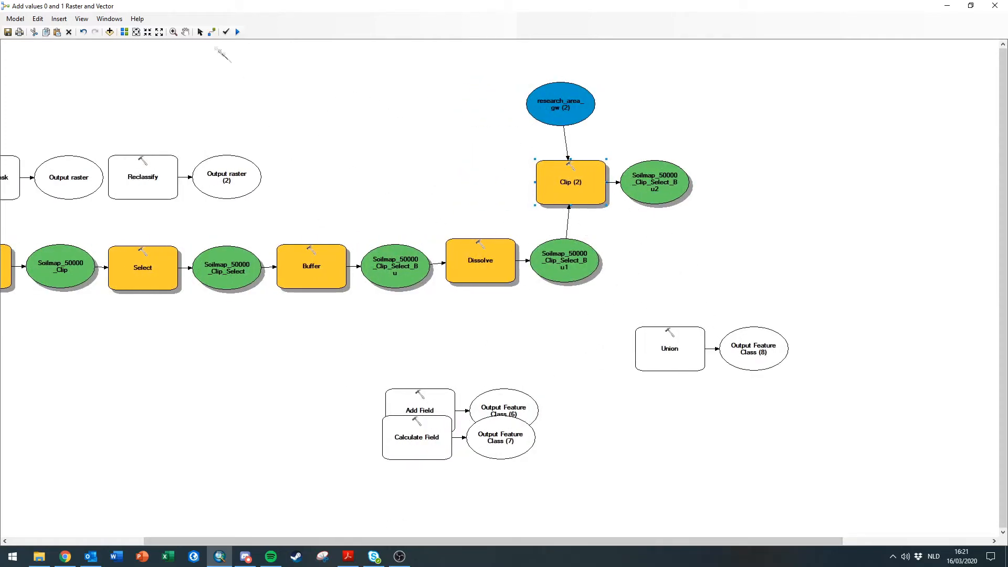
left_click(200, 32)
left_click_drag(364, 366, 528, 409)
mouse_move(439, 401)
left_mouse_down()
mouse_move(727, 226)
mouse_move(752, 176)
left_mouse_up()
left_click_drag(347, 394, 565, 472)
left_click_drag(417, 438, 892, 189)
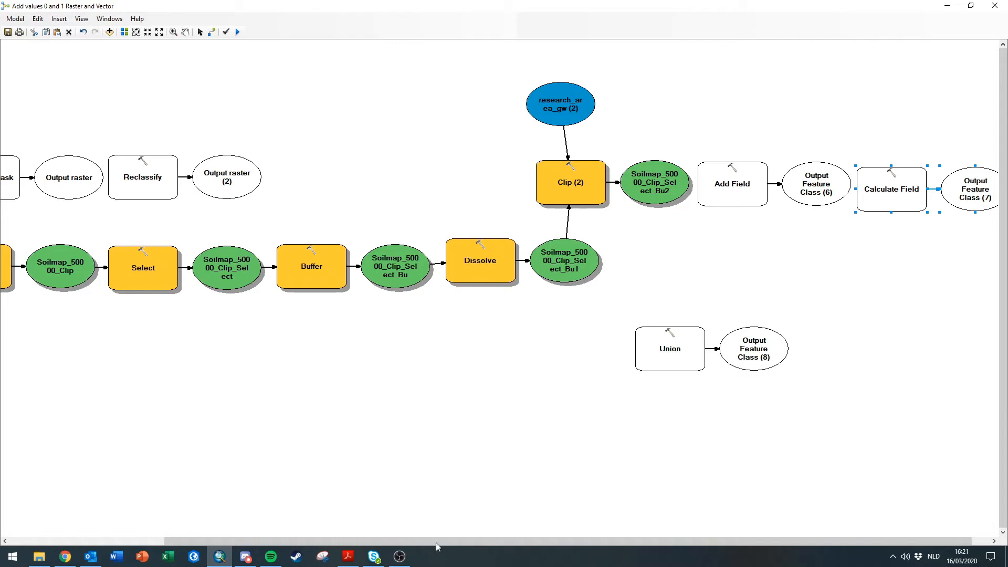
left_click_drag(436, 547, 454, 547)
left_click_drag(632, 301, 733, 385)
mouse_move(655, 362)
left_mouse_down()
mouse_move(693, 288)
mouse_move(664, 281)
left_mouse_up()
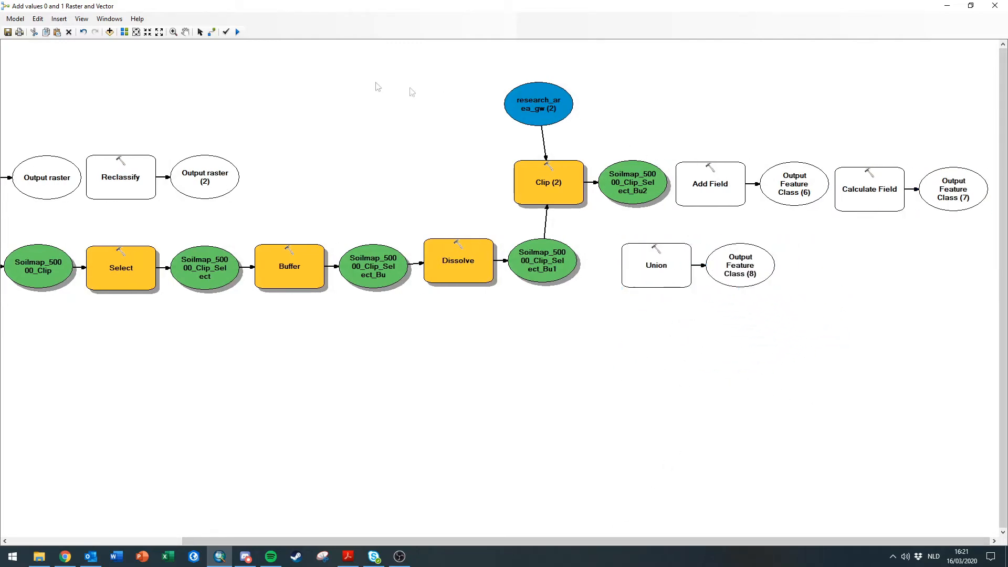
Step: Connect the Clip (2) output to Add Field as its Input Table
left_click(212, 32)
left_click_drag(646, 185, 699, 189)
left_click(723, 196)
Step: Set the field name in the Add Field tool to Water_suitability
double_click(704, 192)
left_click_drag(380, 71, 458, 55)
left_click(196, 102)
type("w")
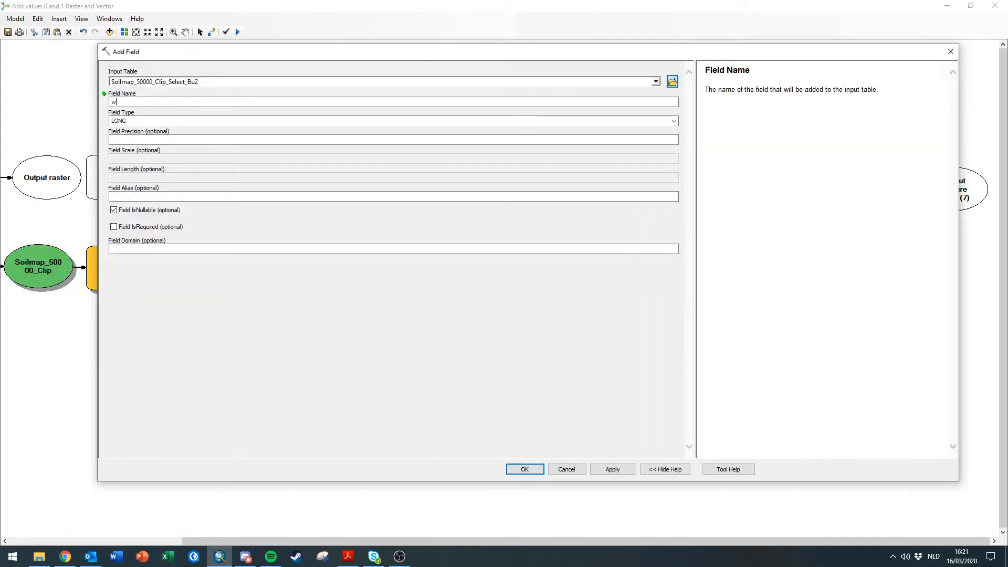
type("ater_suitabiulity")
key("BackSpace")
key("BackSpace")
key("BackSpace")
key("BackSpace")
key("BackSpace")
type("lity")
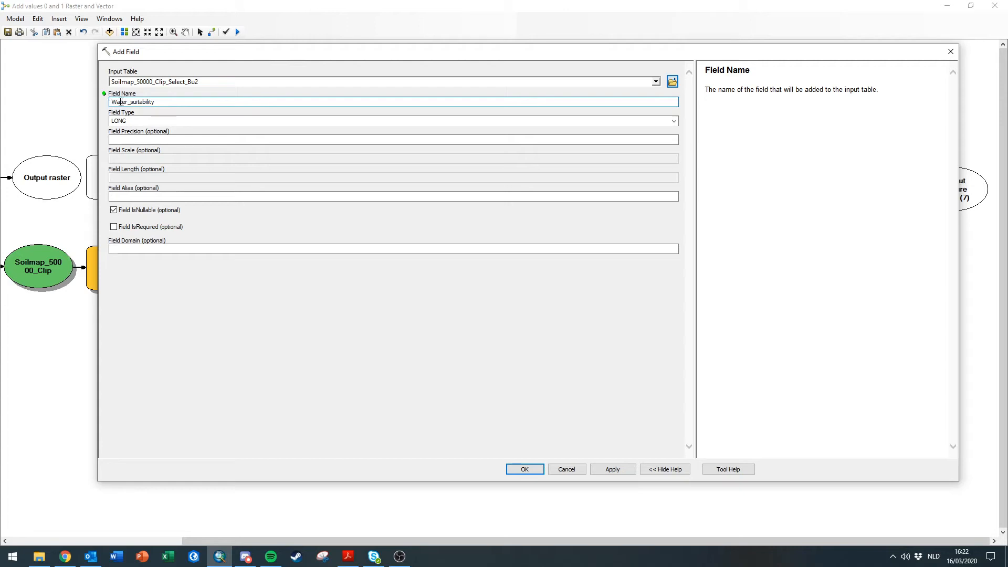
left_click_drag(133, 103, 166, 103)
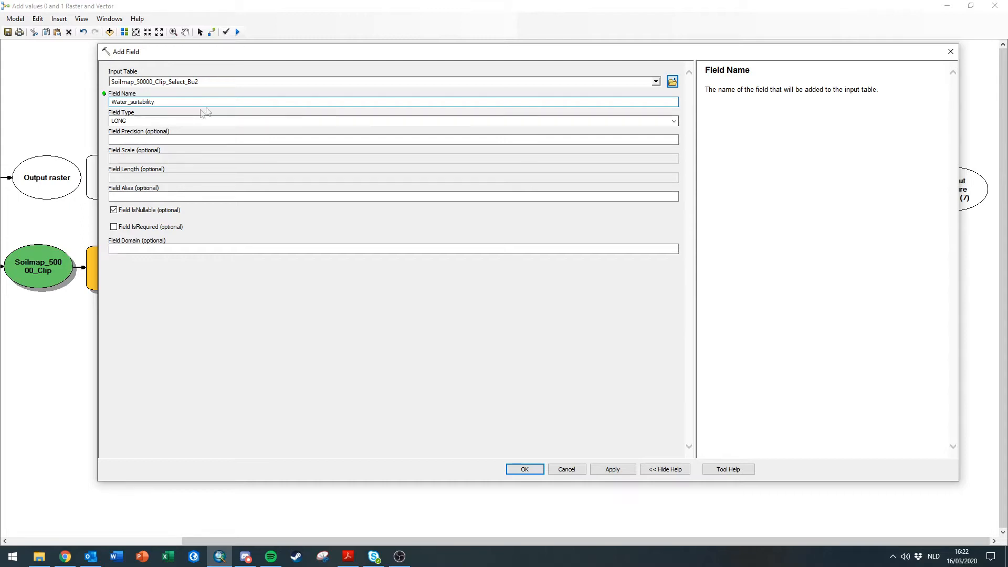
Step: Set the new field's type to SHORT and run the Add Field tool
left_click(673, 121)
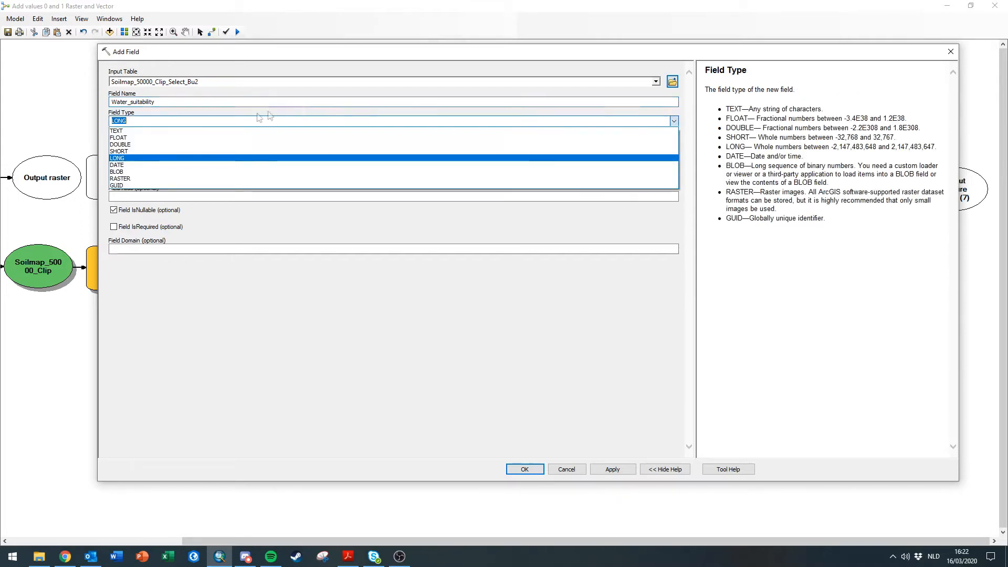
left_click(117, 152)
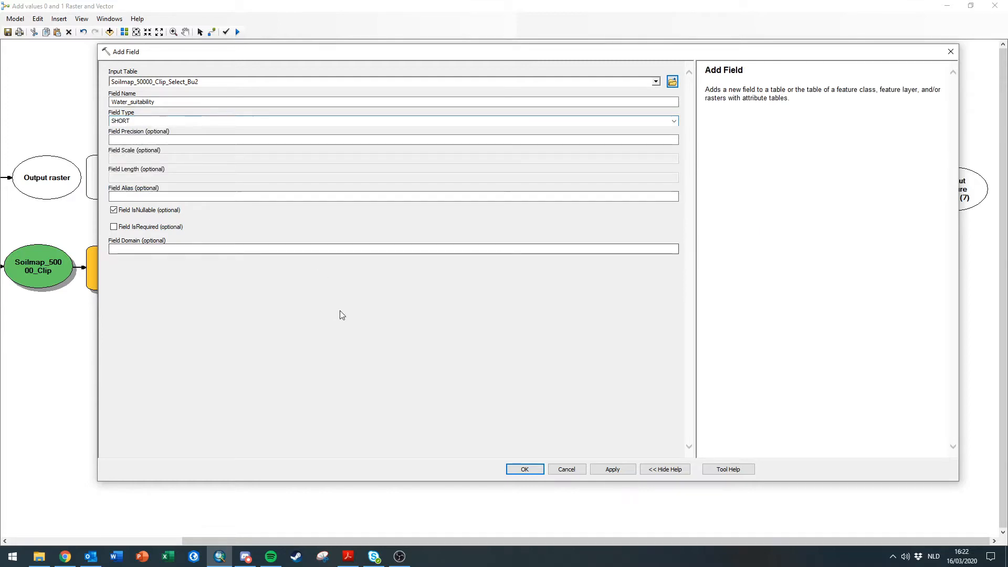
left_click(525, 469)
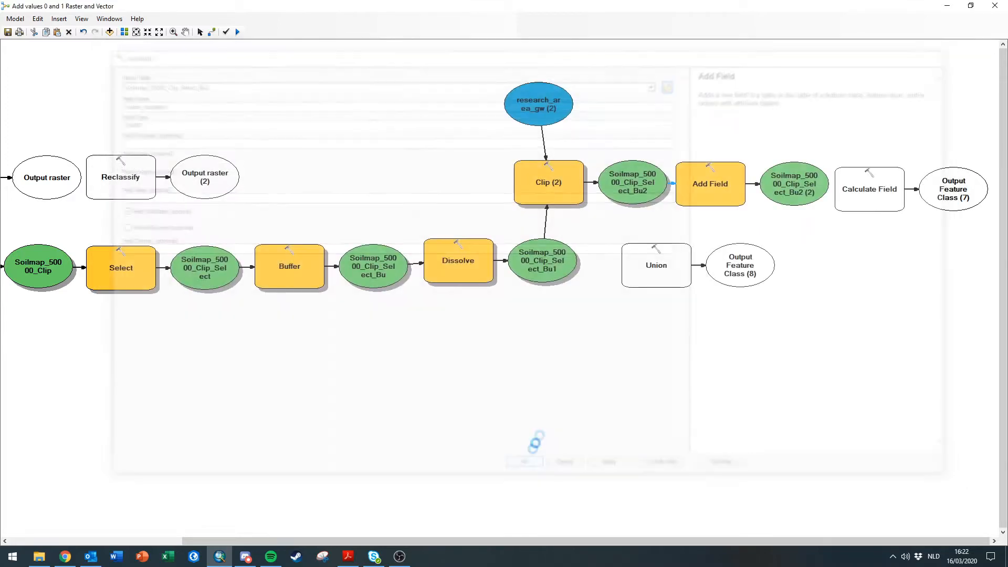
right_click(714, 188)
left_click(736, 216)
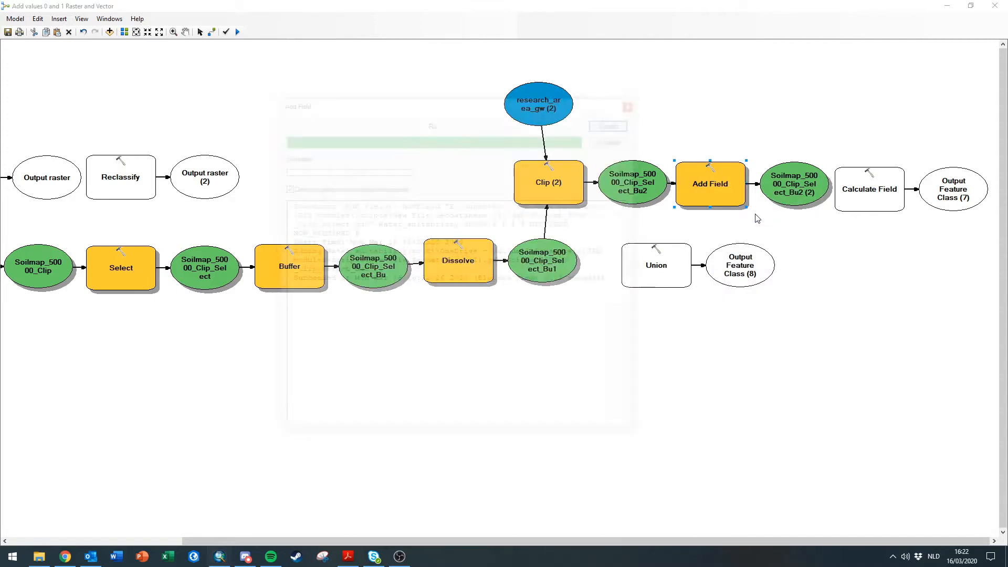
Step: Connect the Add Field output to Calculate Field as its Input Table
left_click(865, 185)
left_click(895, 190)
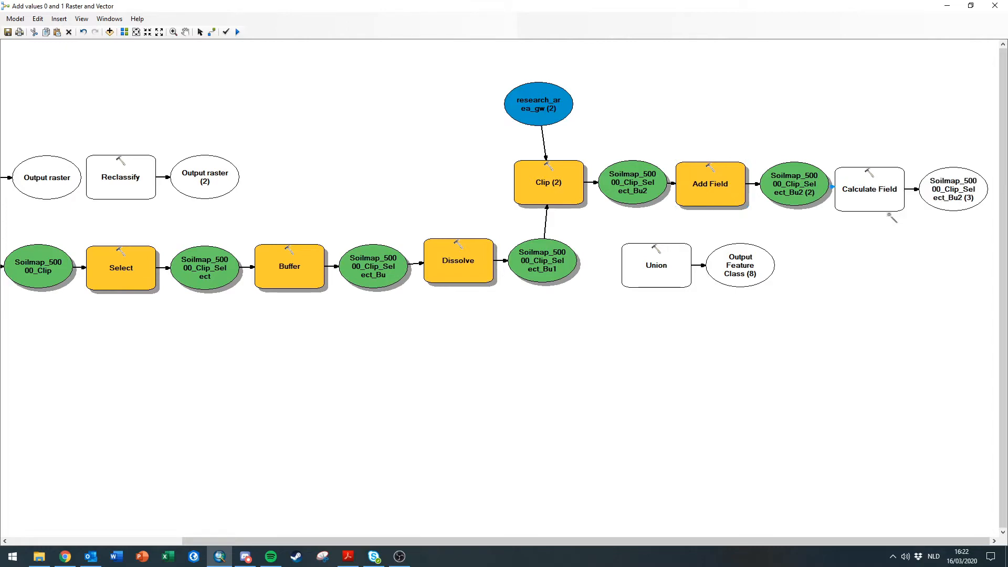
double_click(870, 191)
left_click(951, 51)
Step: Add the Add Field output to the map display and remove the Soilmap_50000_Clip_Select_Bu1 layer
right_click(789, 184)
left_click(810, 227)
left_click_drag(636, 4, 1007, 67)
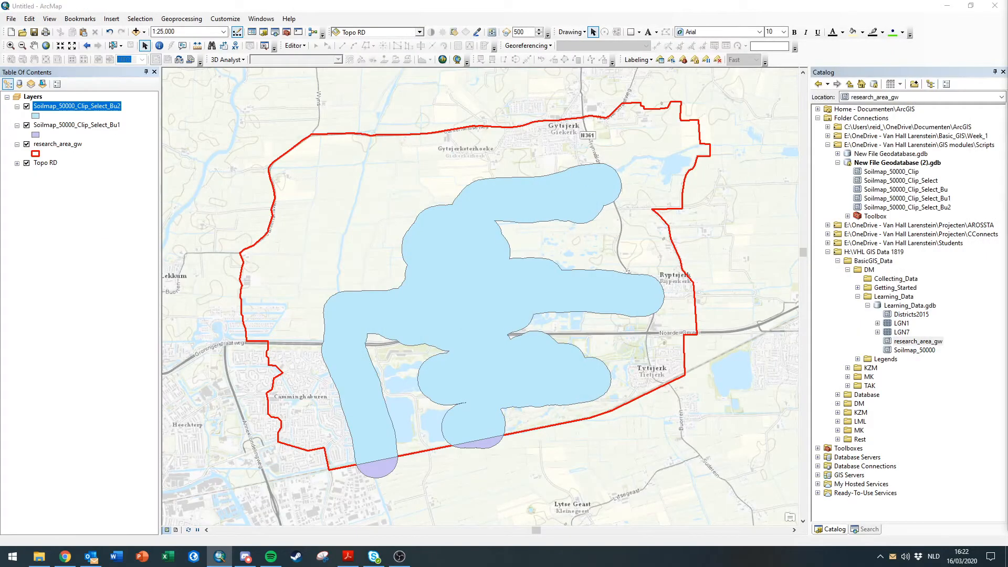
right_click(42, 126)
left_click(74, 157)
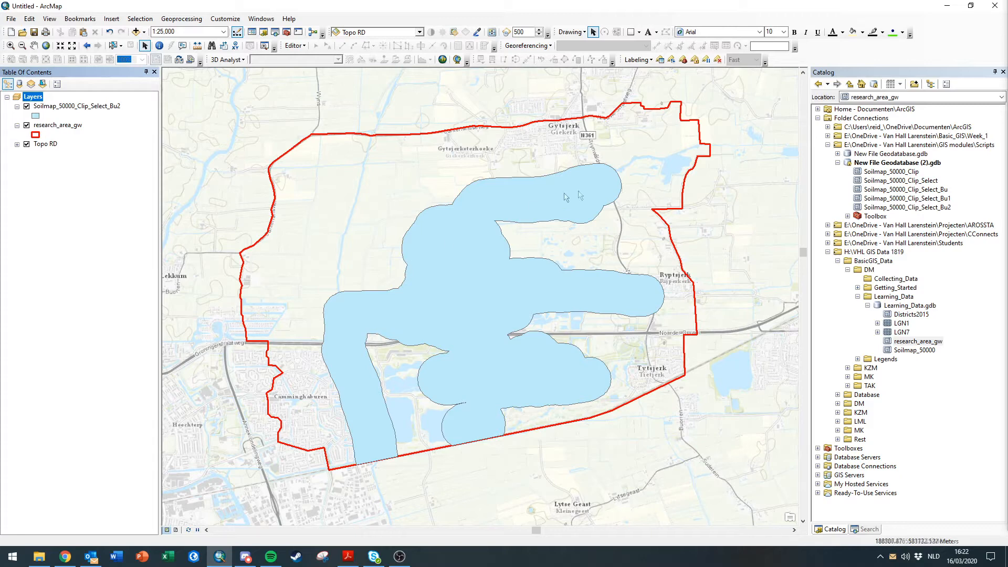
Step: Open the attribute table of Soilmap_50000_Clip_Select_Bu2 and select its record to inspect the Water_suitability field
right_click(71, 106)
left_click(108, 136)
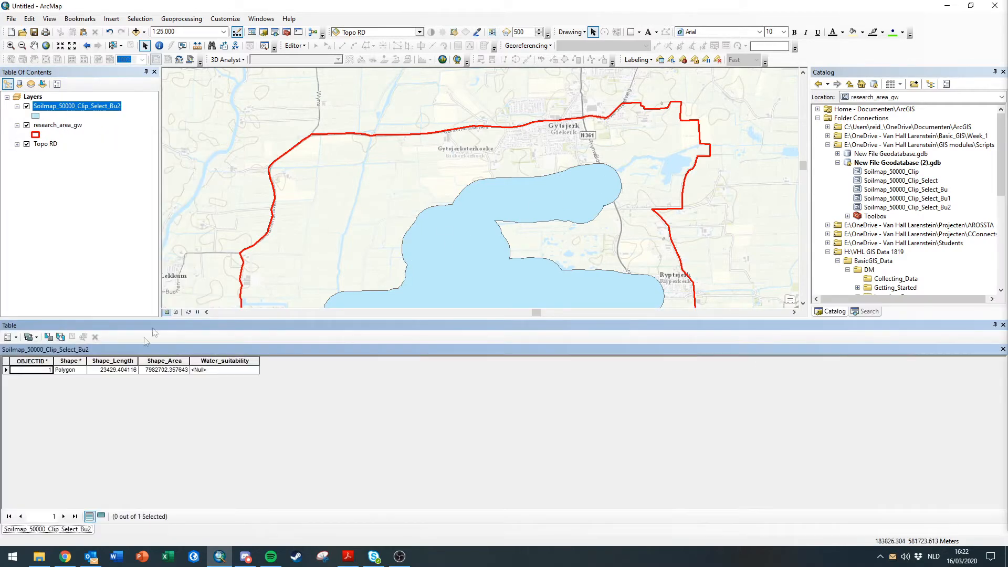
left_click(8, 370)
left_click(223, 370)
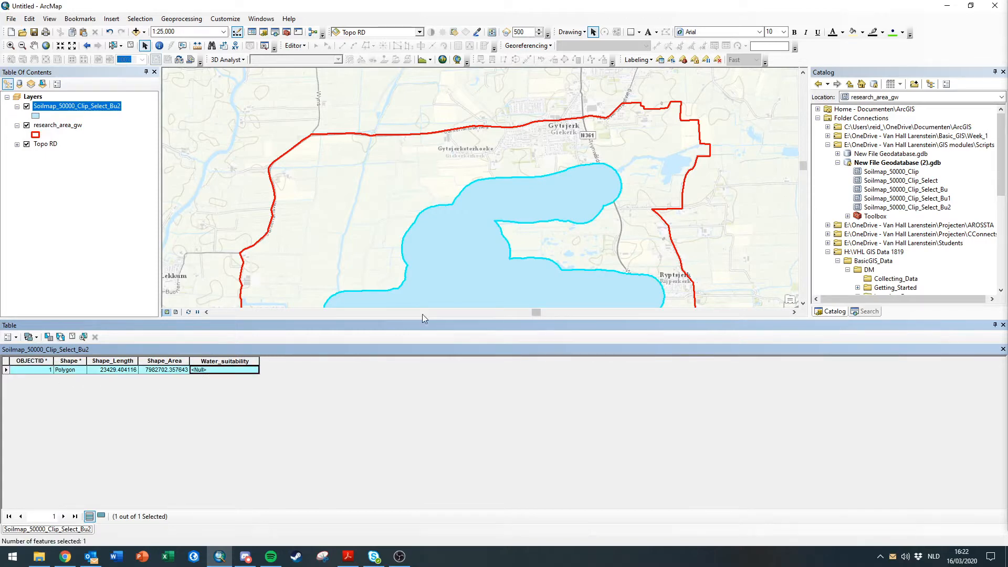
left_click_drag(423, 354, 420, 405)
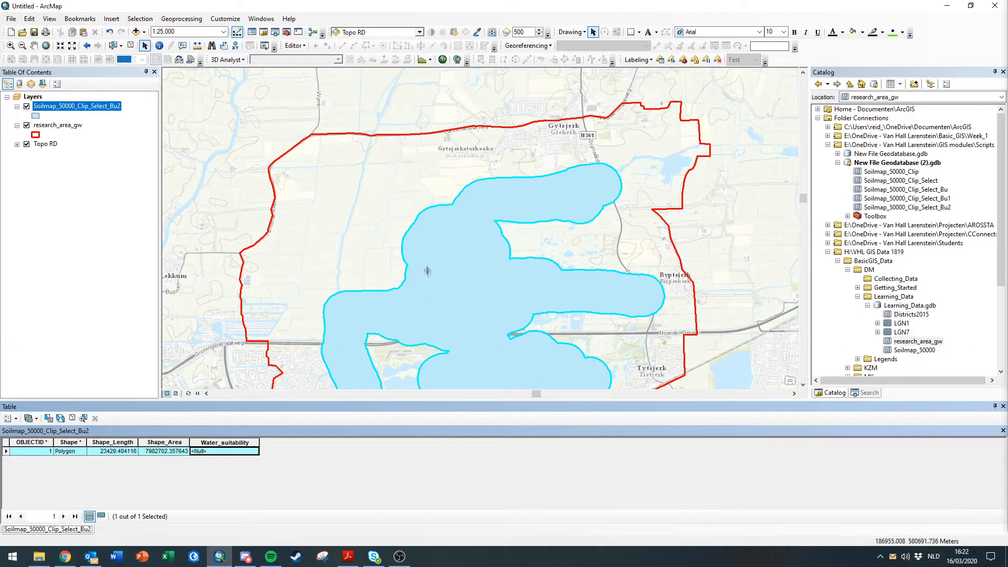
left_click_drag(427, 271, 428, 272)
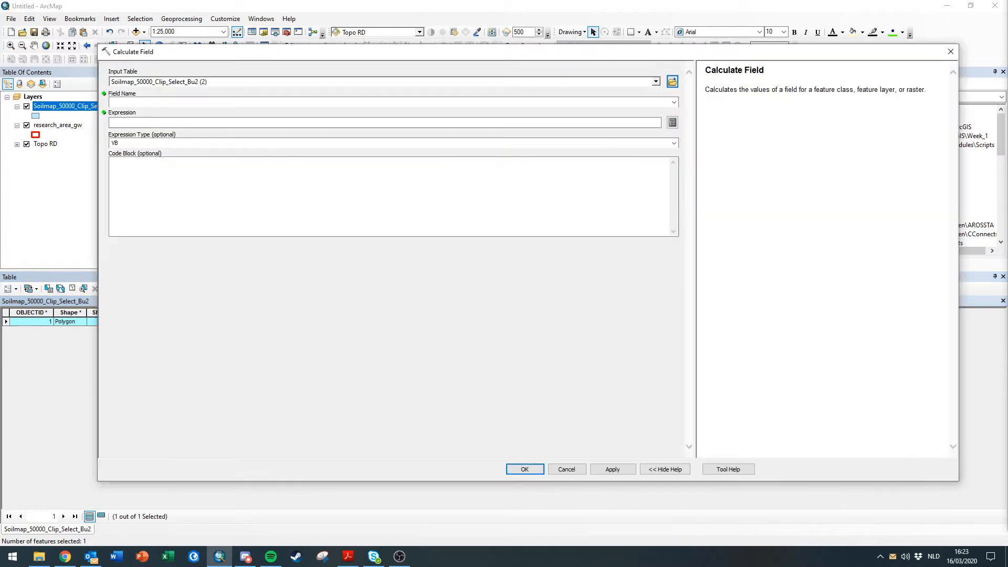
Step: Configure the Calculate Field tool to fill the Water_suitability field with the expression 1
left_click(674, 102)
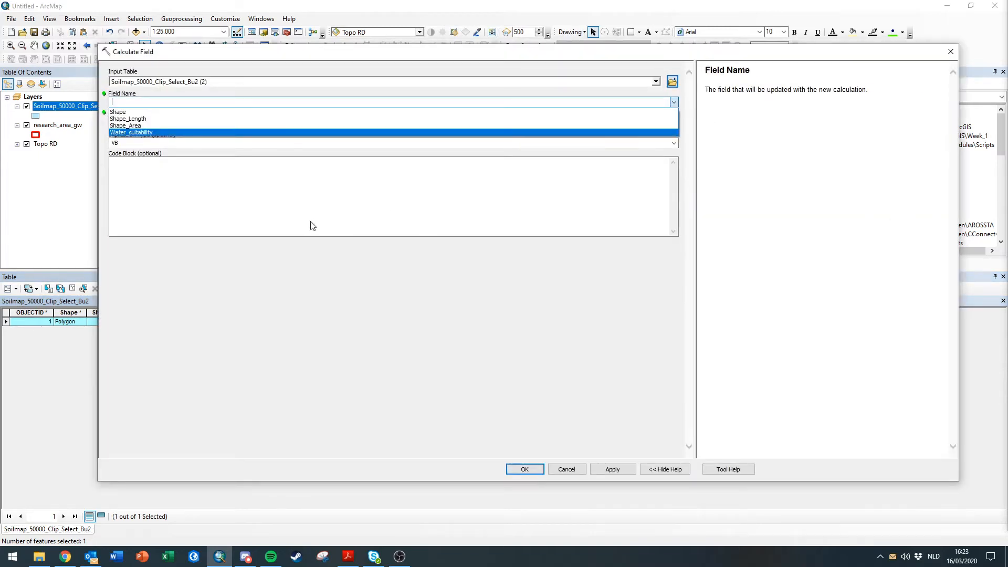
left_click(139, 133)
left_click(273, 125)
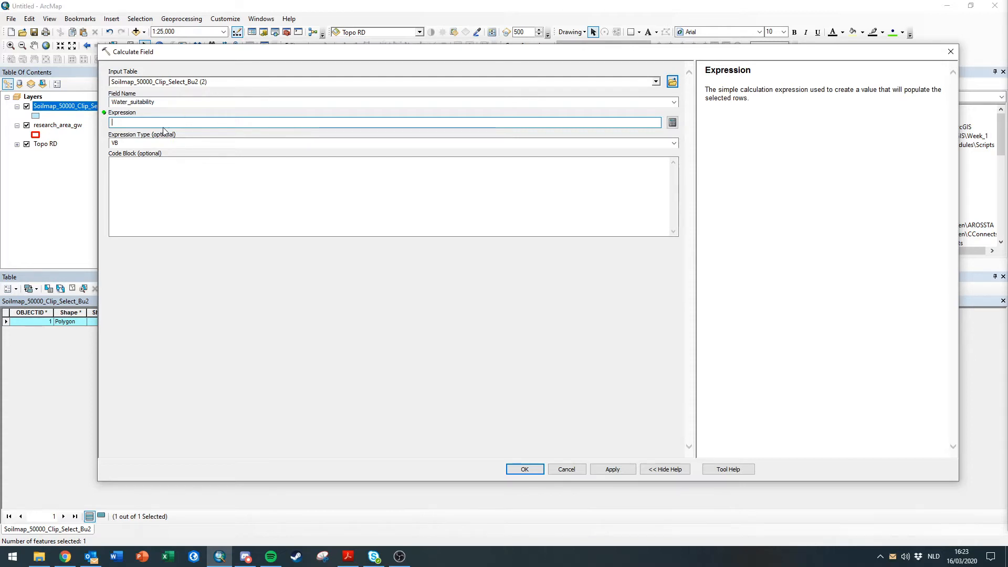
mouse_move(264, 55)
left_mouse_down()
mouse_move(302, 54)
mouse_move(252, 50)
left_mouse_up()
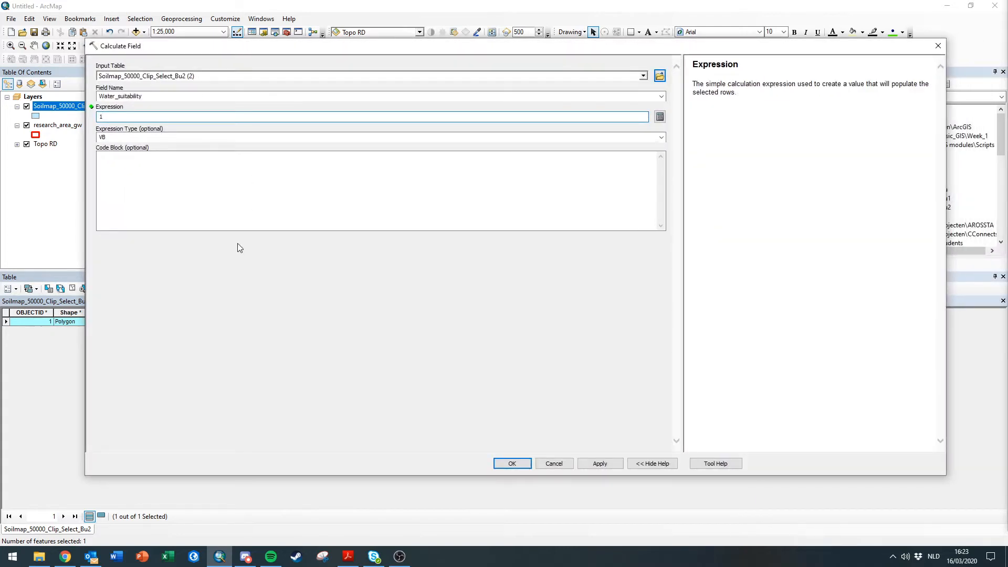
left_click(512, 464)
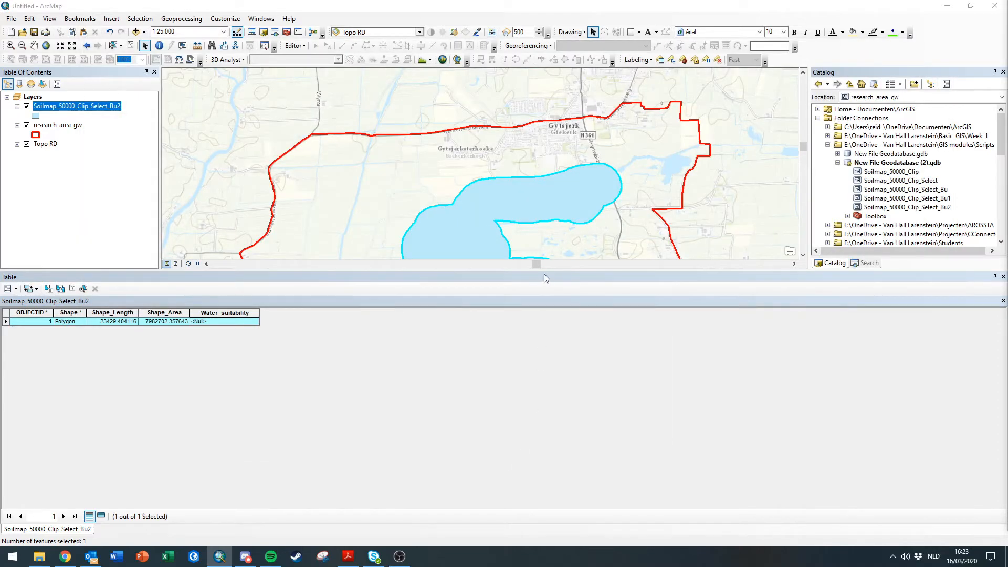
Step: Return to the model, check the Calculate Field settings and run the tool
left_click_drag(523, 270, 518, 399)
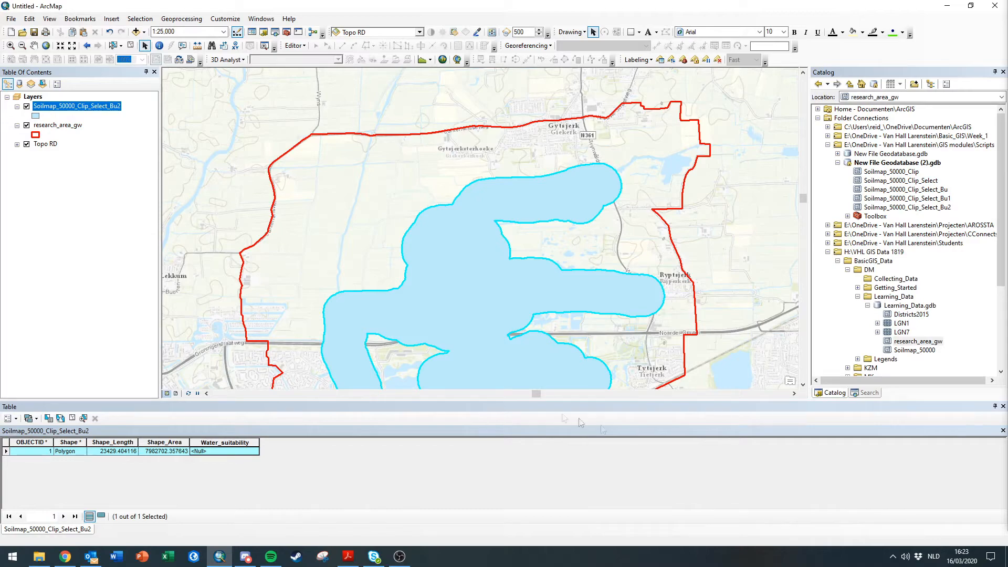
key("alt+Tab")
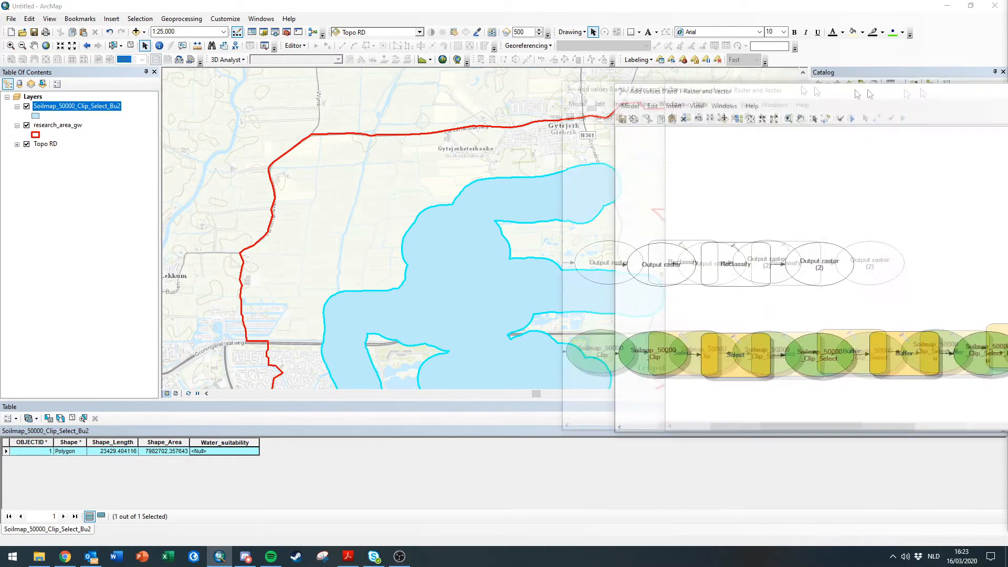
double_click(866, 187)
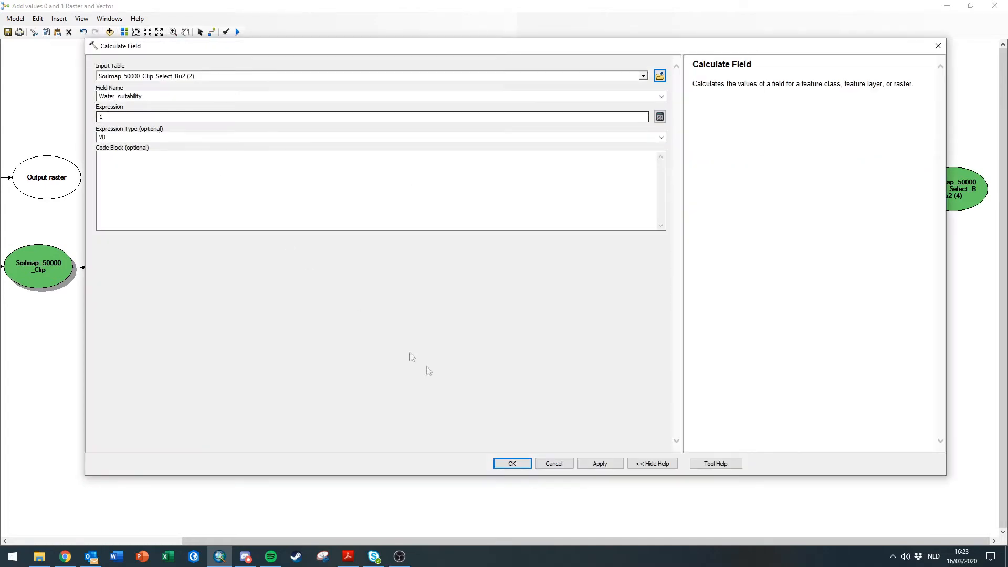
left_click(521, 464)
right_click(877, 199)
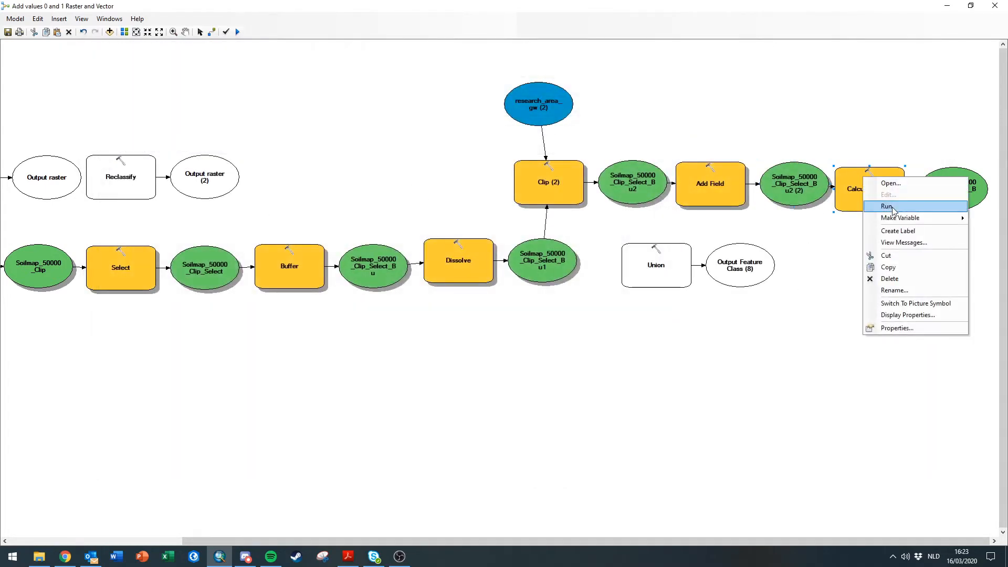
left_click(887, 206)
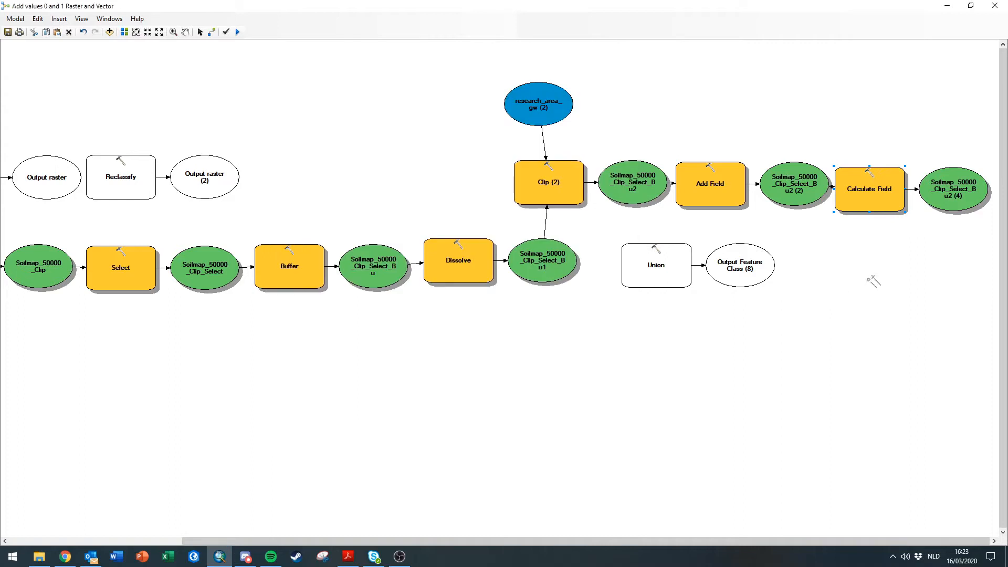
Step: Connect the Calculate Field output and research_area_gw (2) to the Union tool as Input Features
left_click(951, 199)
left_click(656, 253)
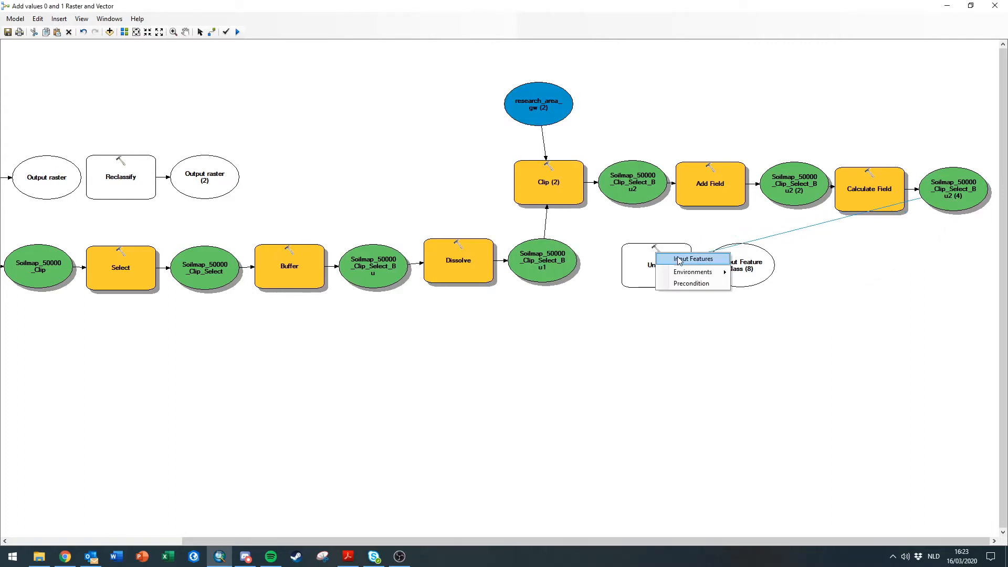
left_click(678, 259)
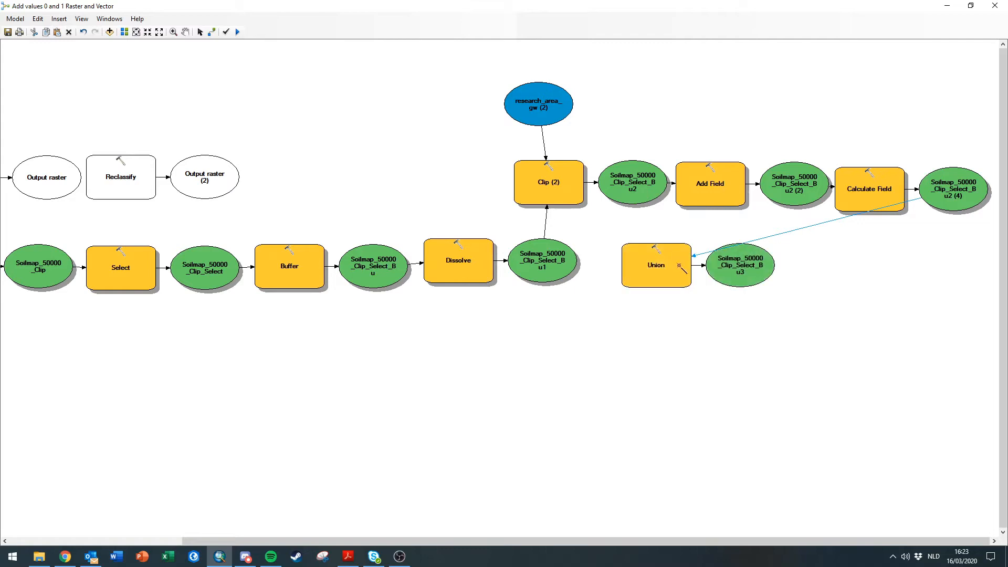
left_click(547, 107)
left_click(639, 264)
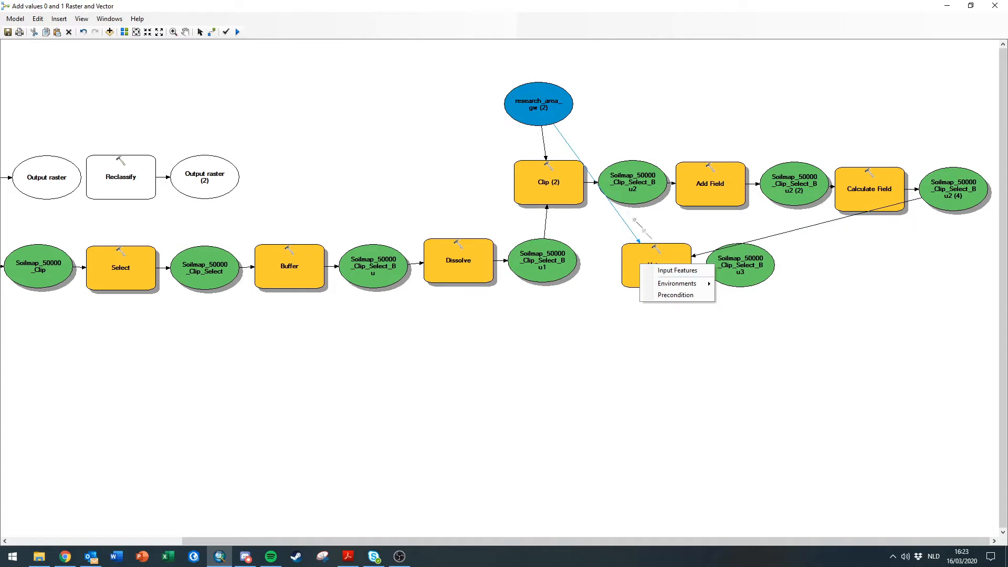
left_click(678, 271)
Step: Run the Union tool and show its output in the map
right_click(663, 264)
left_click(684, 292)
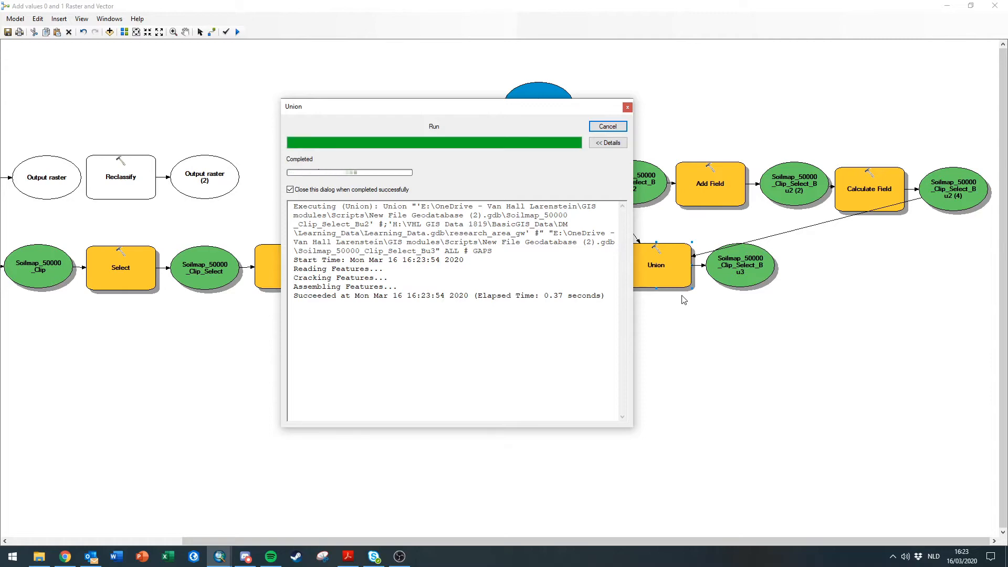
left_click_drag(502, 7, 1007, 168)
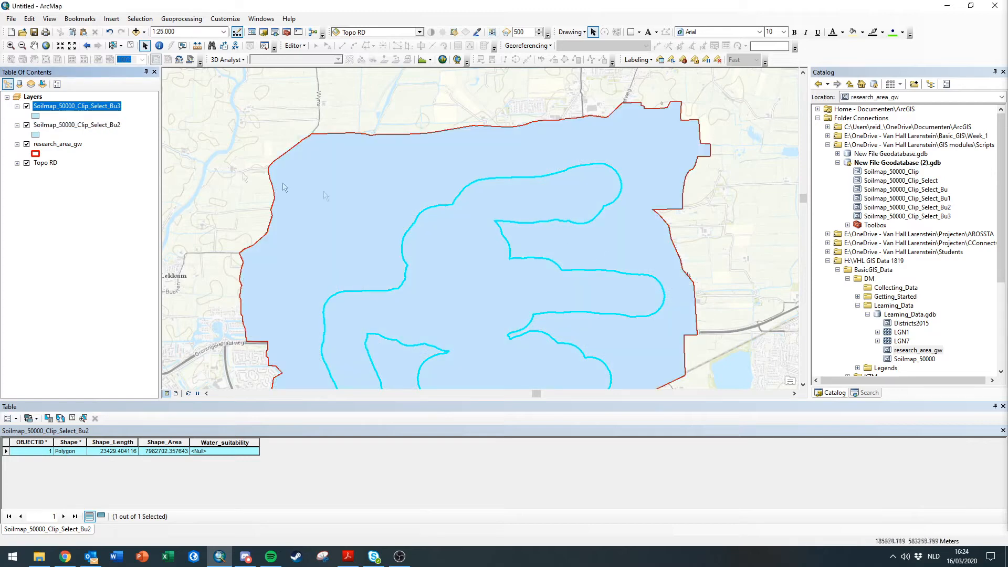
Step: Hide the Soilmap_50000_Clip_Select_Bu2 layer and open the attribute table of Soilmap_50000_Clip_Select_Bu3
left_click(26, 126)
right_click(86, 107)
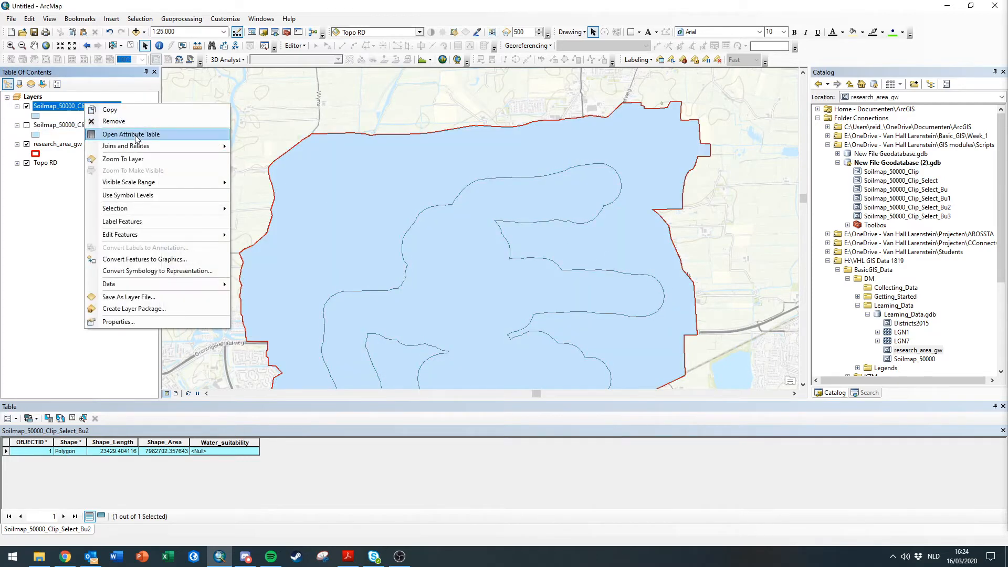
left_click(107, 134)
left_click_drag(340, 401, 368, 296)
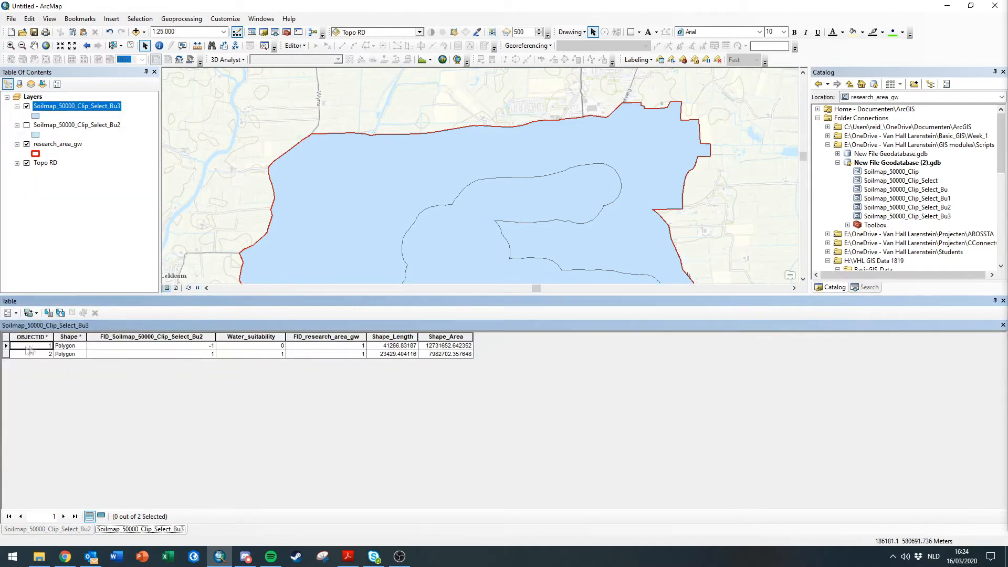
Step: Select the two union records in turn to compare their map areas with their Water_suitability values
left_click(6, 345)
left_click(6, 354)
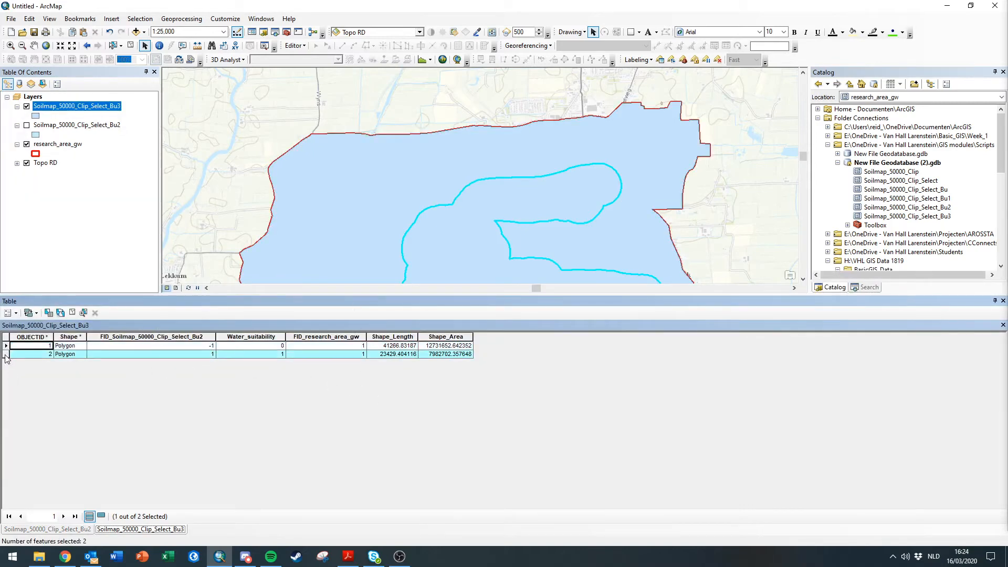
left_click(6, 346)
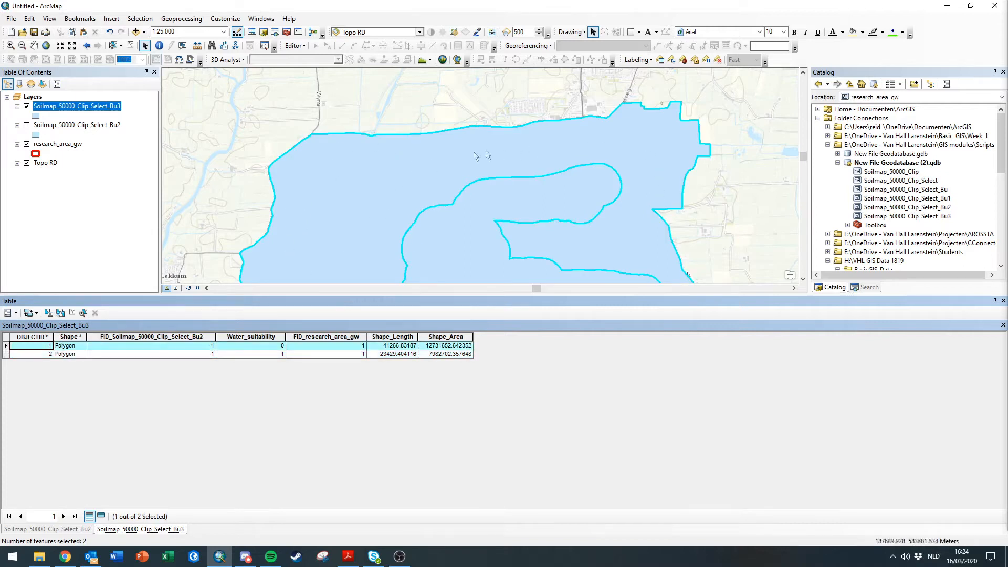
left_click(272, 347)
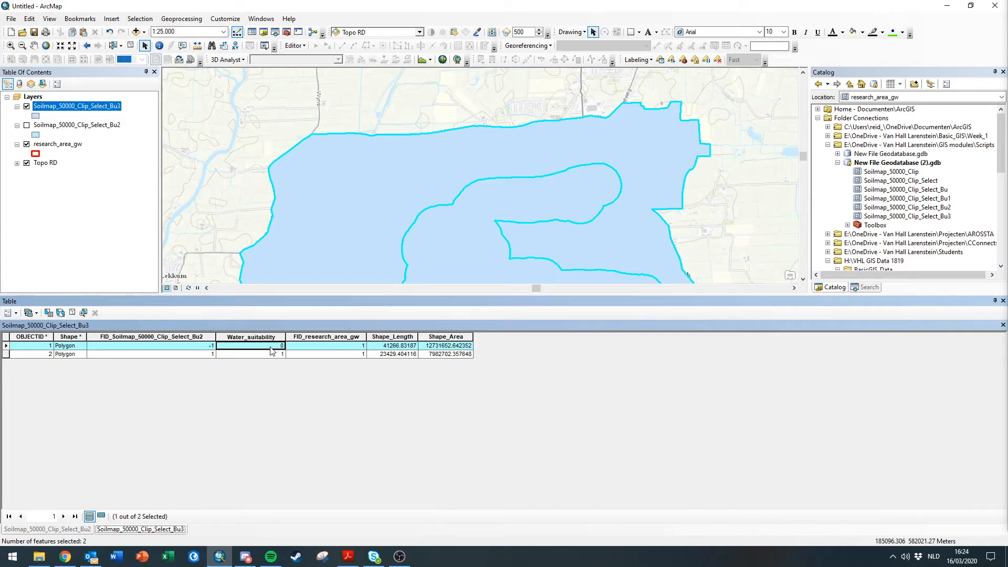
left_click(6, 354)
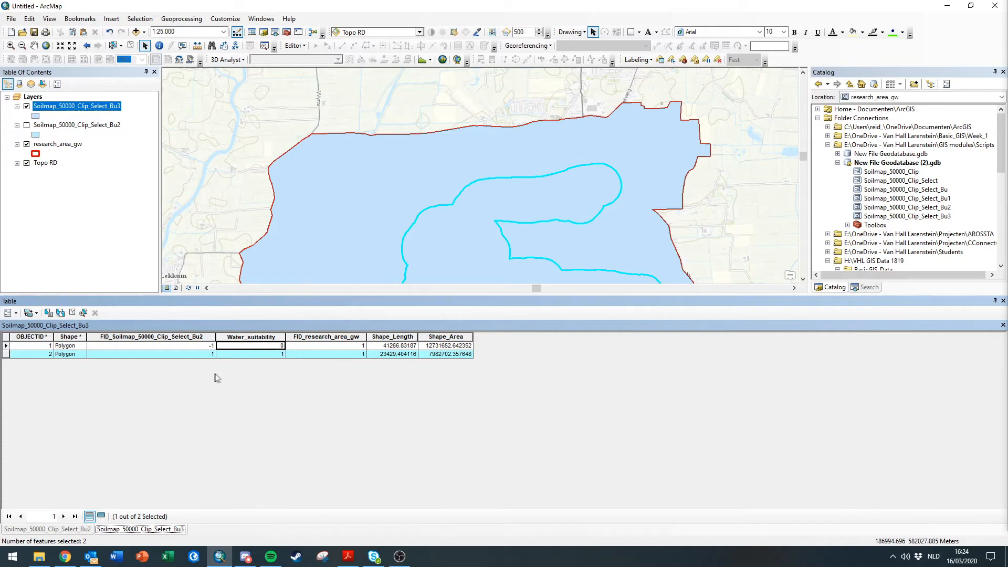
Step: Inspect the FID_Soilmap_50000_Clip_Select_Bu2 and FID_research_area_gw columns, and clear the selection
left_click(118, 337)
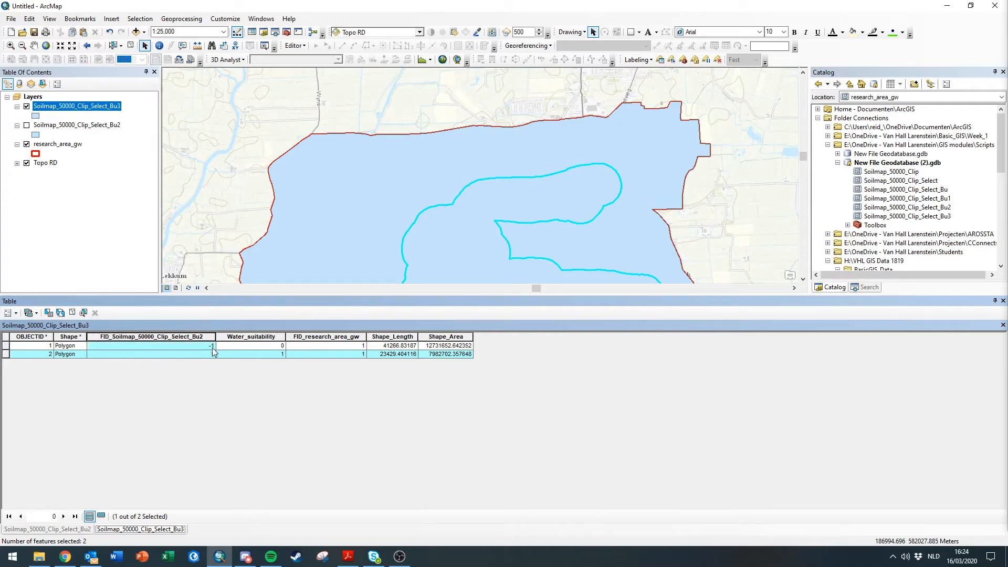
left_click(144, 346)
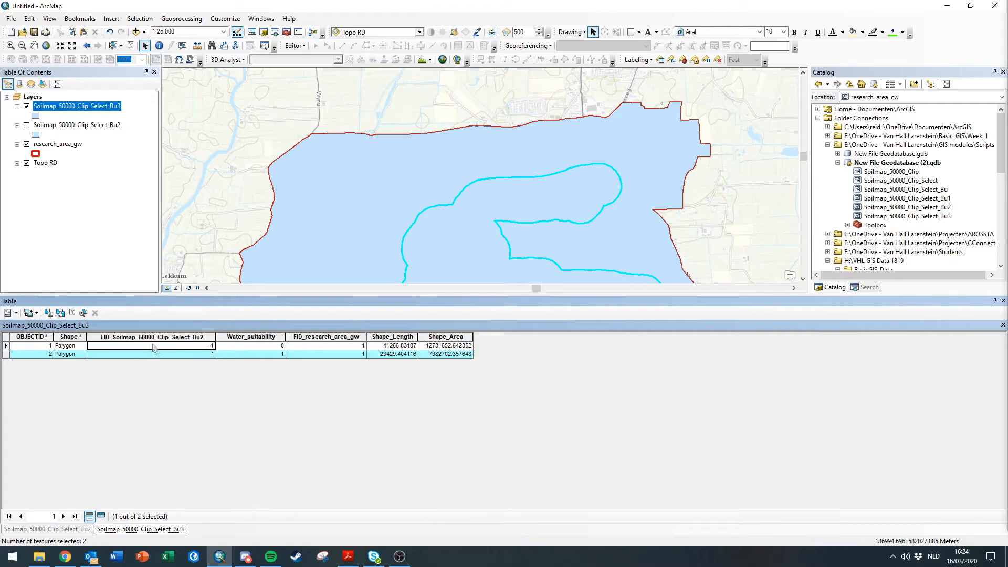
left_click(330, 346)
left_click(342, 355)
left_click(326, 337)
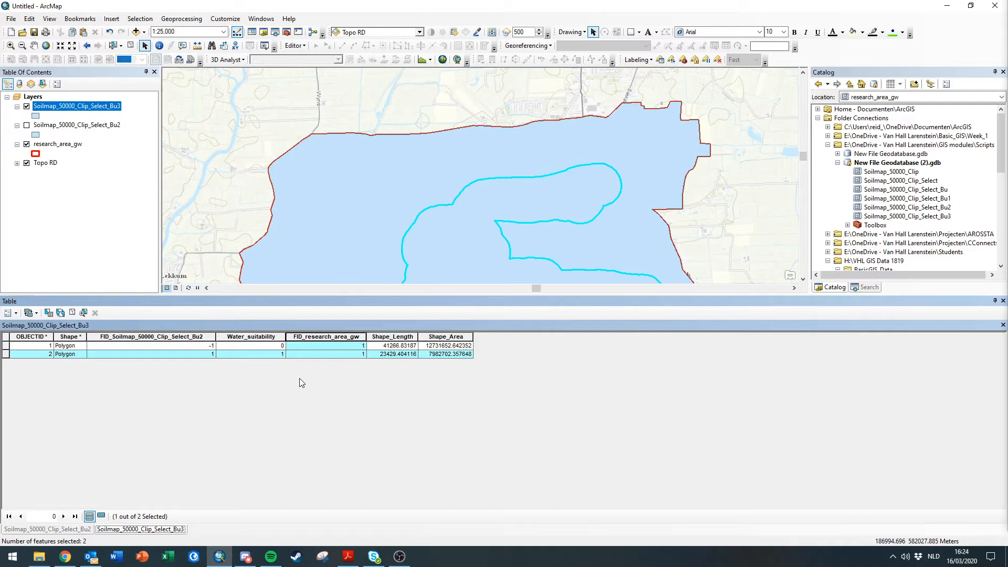
left_click(73, 312)
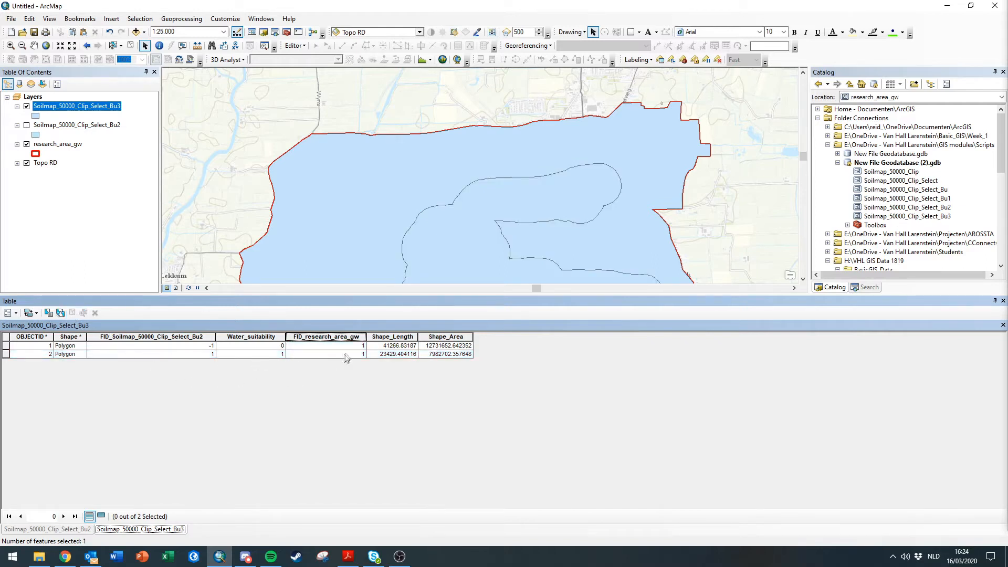
Step: Return to the model and set the Union tool's JoinAttributes option to NO_FID
key("alt+Tab")
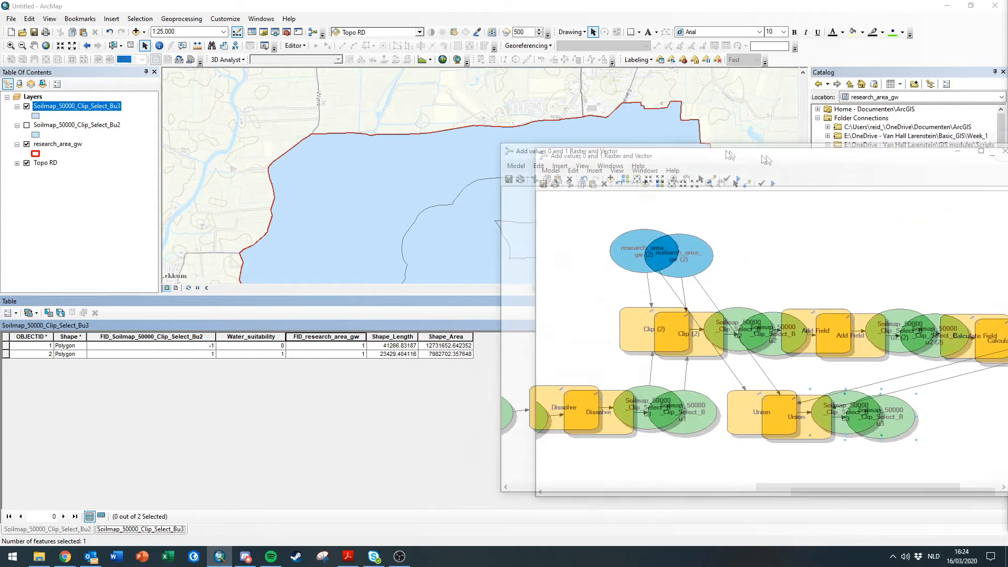
key("super+Up")
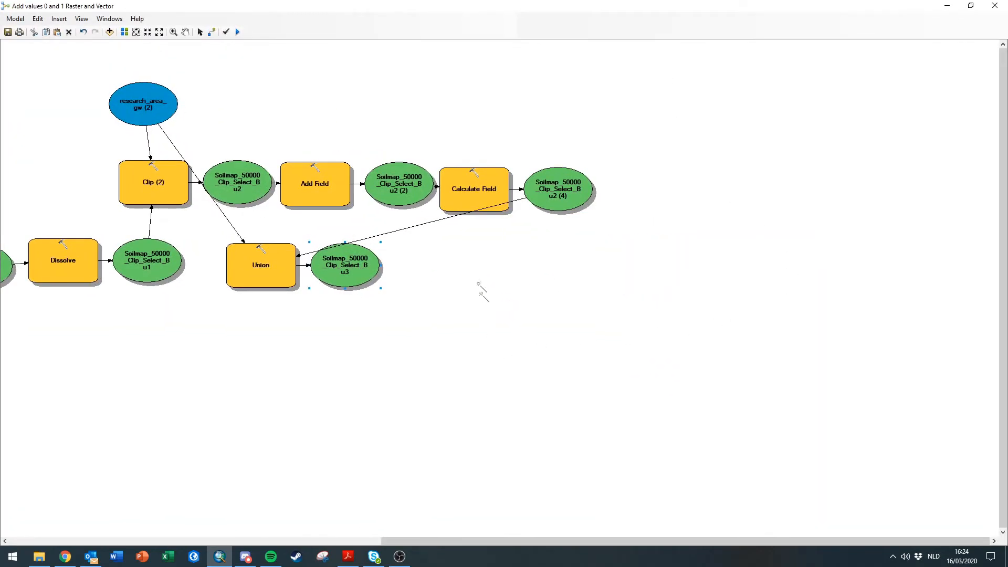
double_click(268, 274)
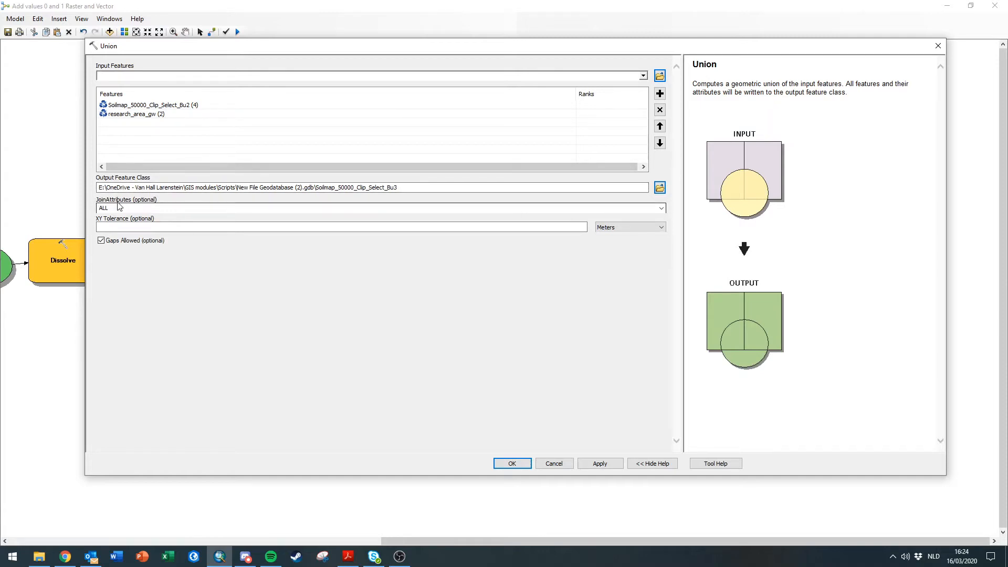
left_click(662, 208)
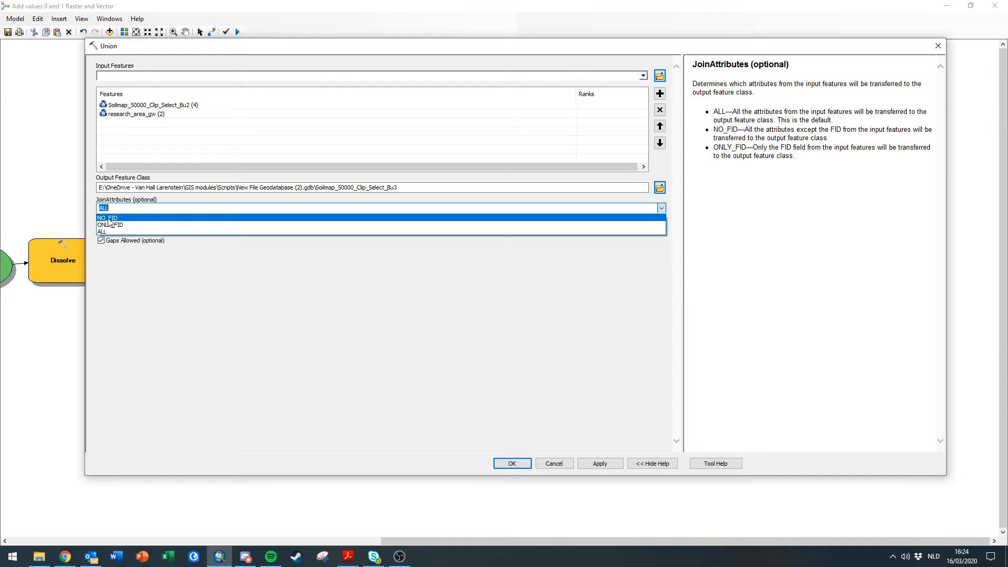
left_click(109, 219)
left_click(510, 463)
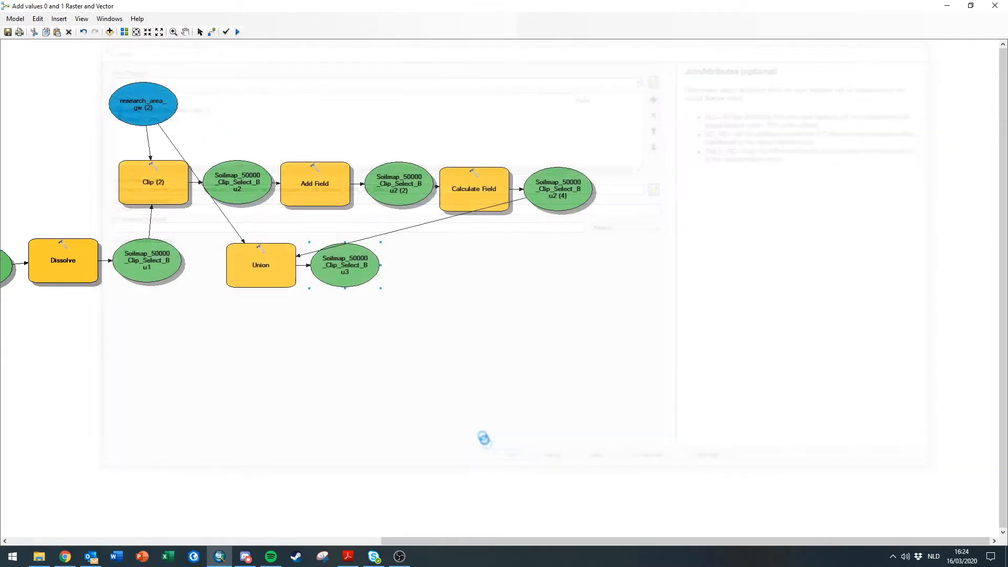
Step: Rerun the Union tool, add its output to the map display and bring the map back into view
right_click(269, 269)
left_click(297, 303)
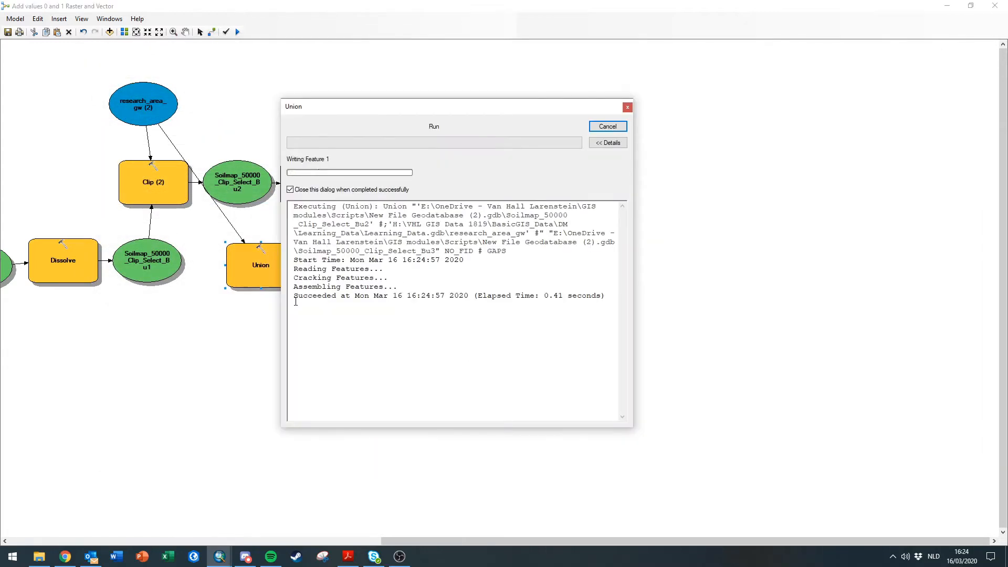
right_click(338, 265)
left_click(386, 305)
left_click_drag(445, 5, 876, 143)
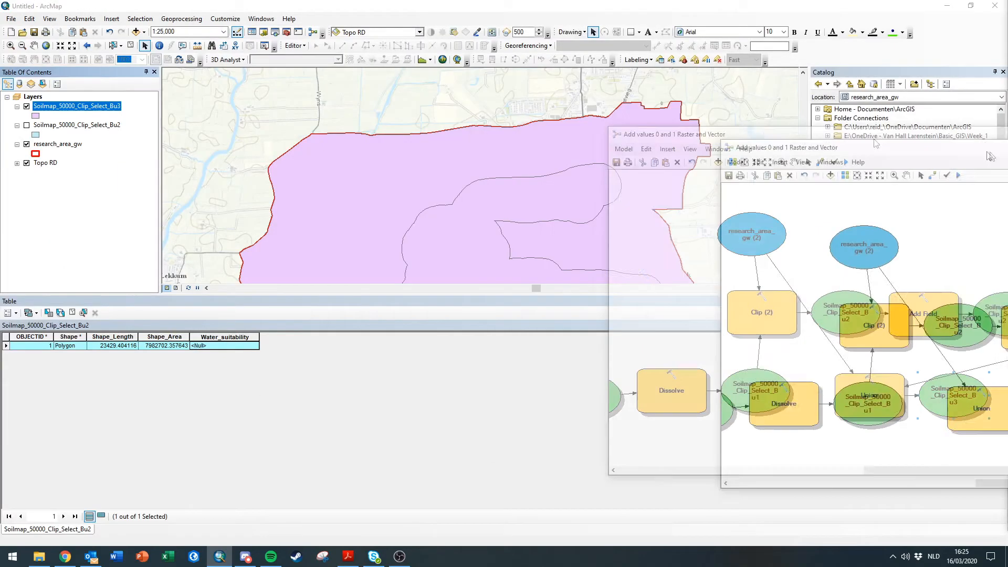
Step: Open the attribute table of Soilmap_50000_Clip_Select_Bu3 and select each record to check its Water_suitability value against the map
right_click(83, 101)
right_click(66, 107)
left_click(113, 133)
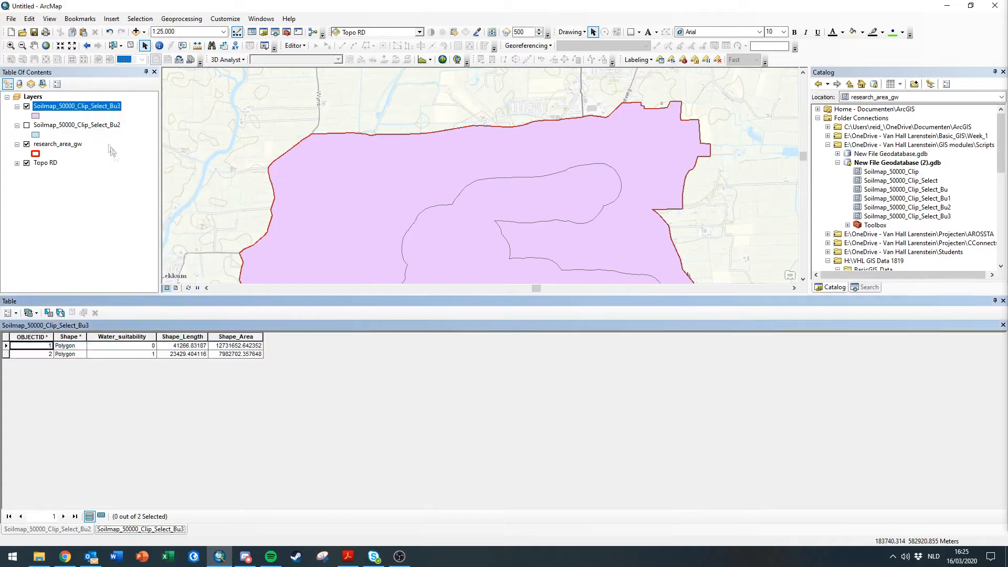
left_click(6, 345)
left_click(5, 354)
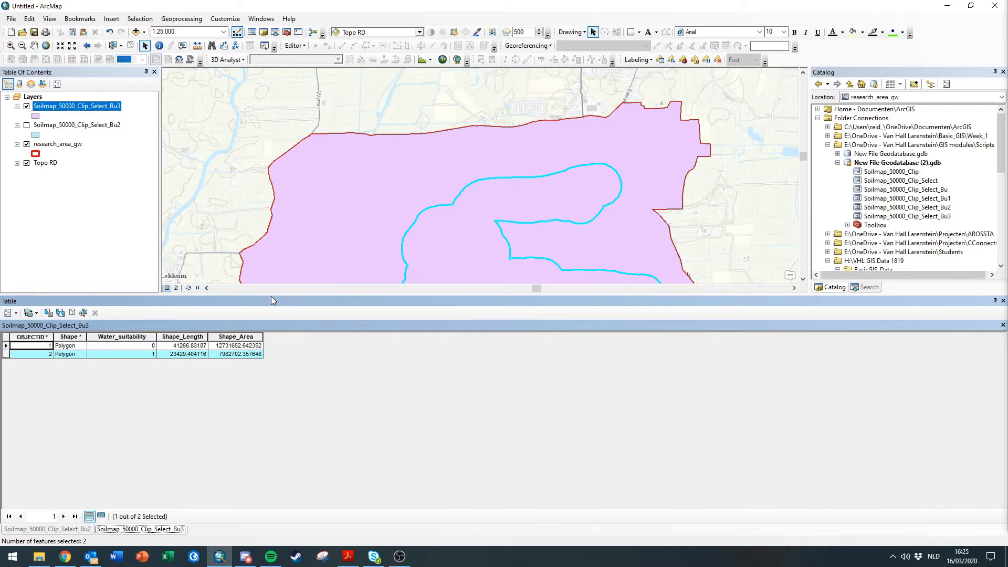
Step: Symbolize Soilmap_50000_Clip_Select_Bu3 by unique Water_suitability values, with 0 in red and 1 in dark green, and clear the selection
left_click_drag(271, 297, 271, 351)
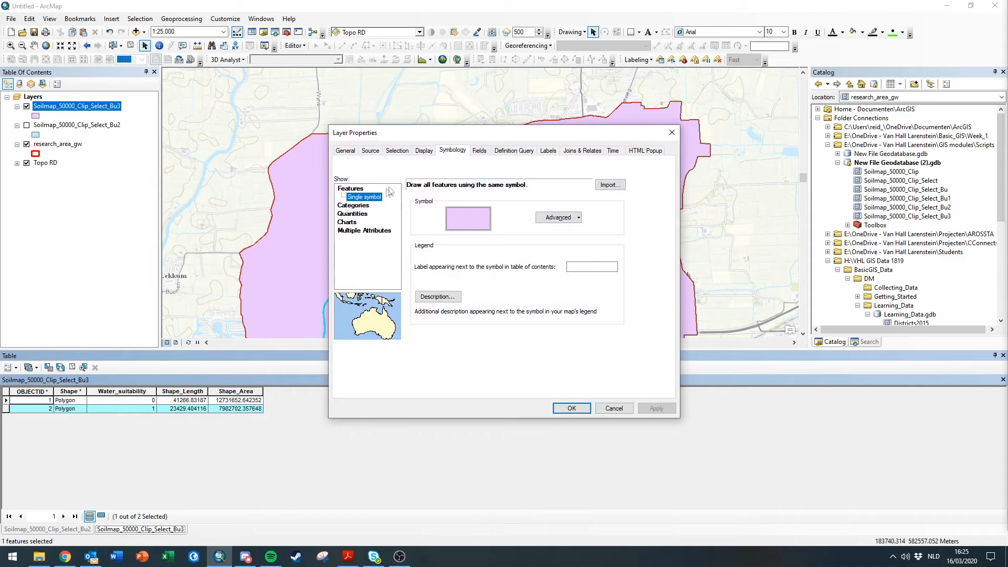
left_click(358, 206)
left_click(460, 206)
left_click(444, 219)
left_click(410, 239)
left_click(422, 334)
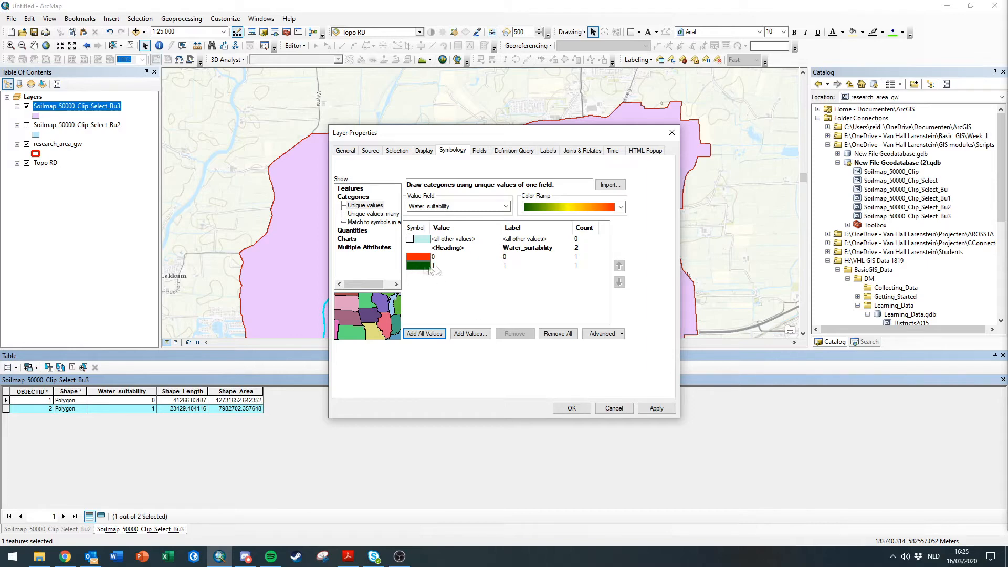
left_click(643, 409)
left_click(572, 408)
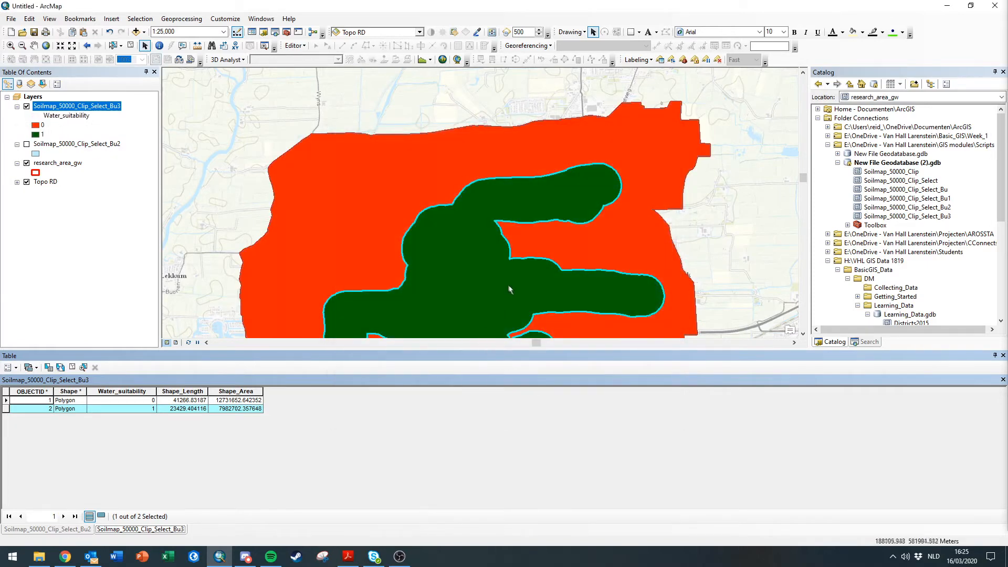
left_click(131, 45)
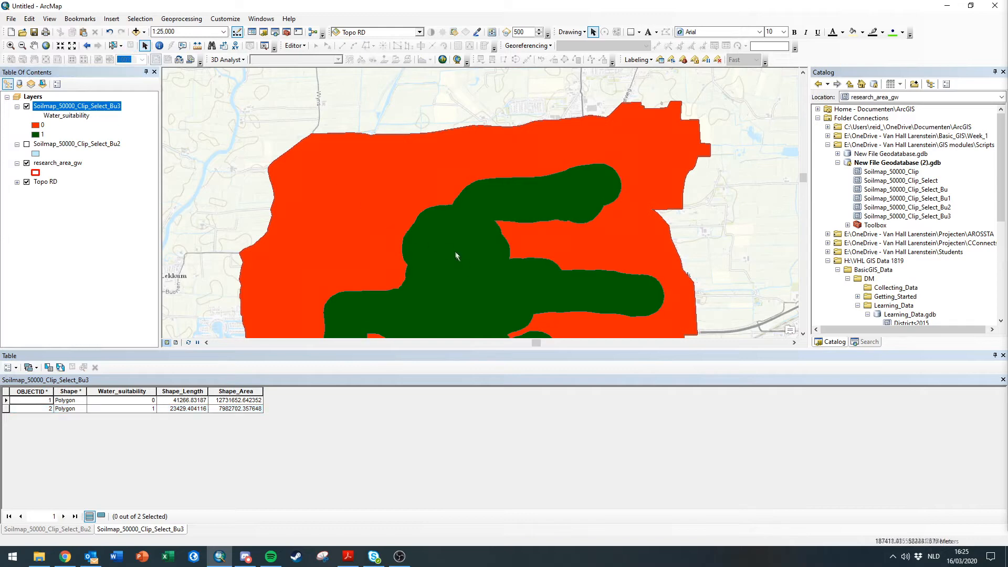
scroll(446, 201, "up", 3)
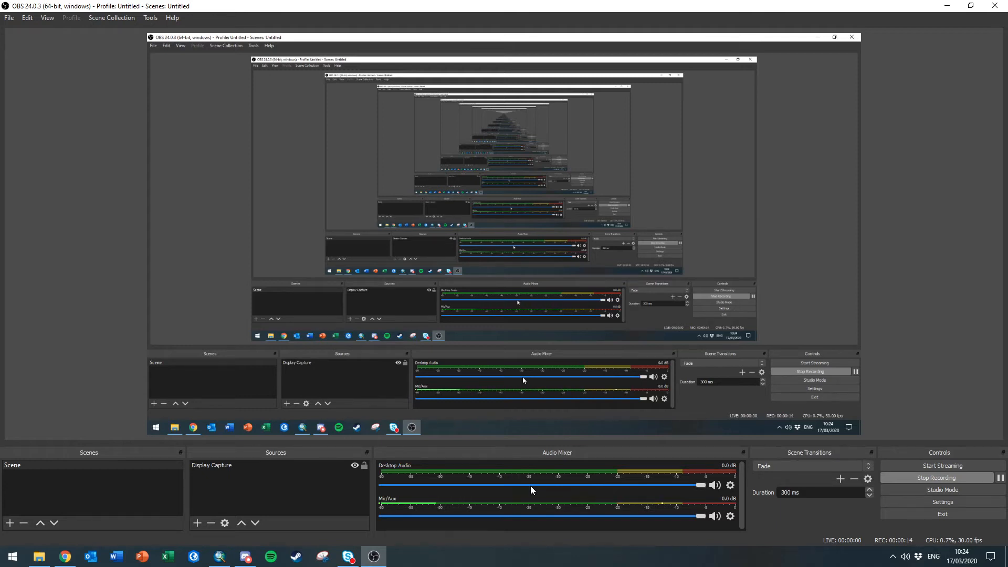
Step: Switch to ArcMap and add LGN7 and research_area_gw from Learning_Data.gdb to the empty model
left_click(221, 557)
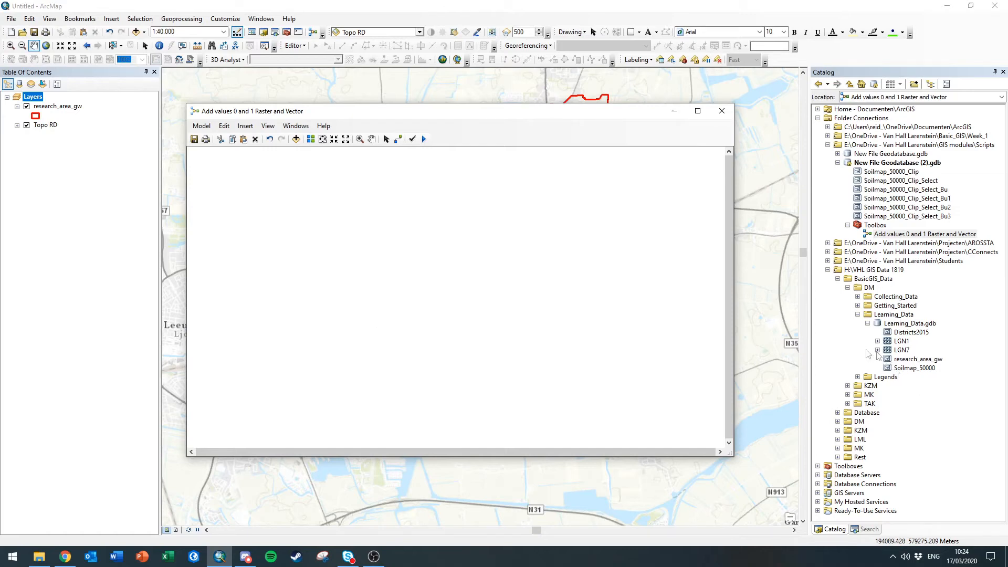
left_click_drag(891, 351, 254, 225)
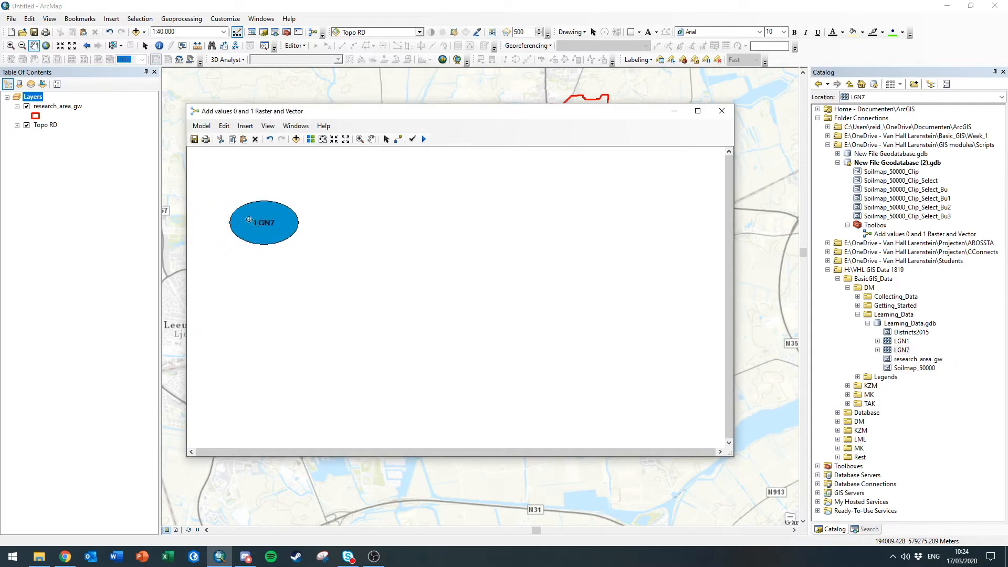
left_click_drag(919, 359, 282, 284)
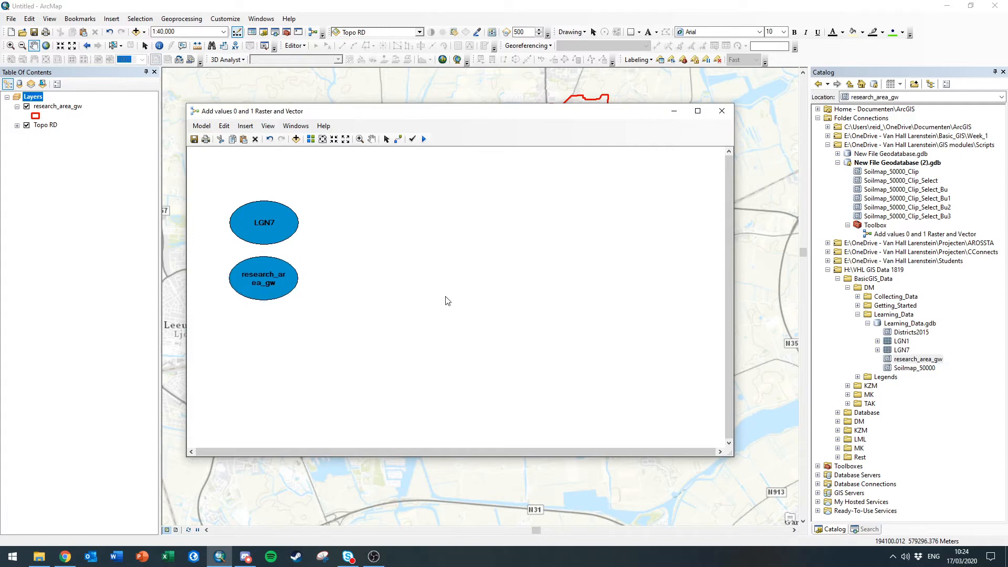
Step: Find the Spatial Analyst Extract by Mask tool with an "extract" search and add it to the model beside the two inputs
left_click(866, 530)
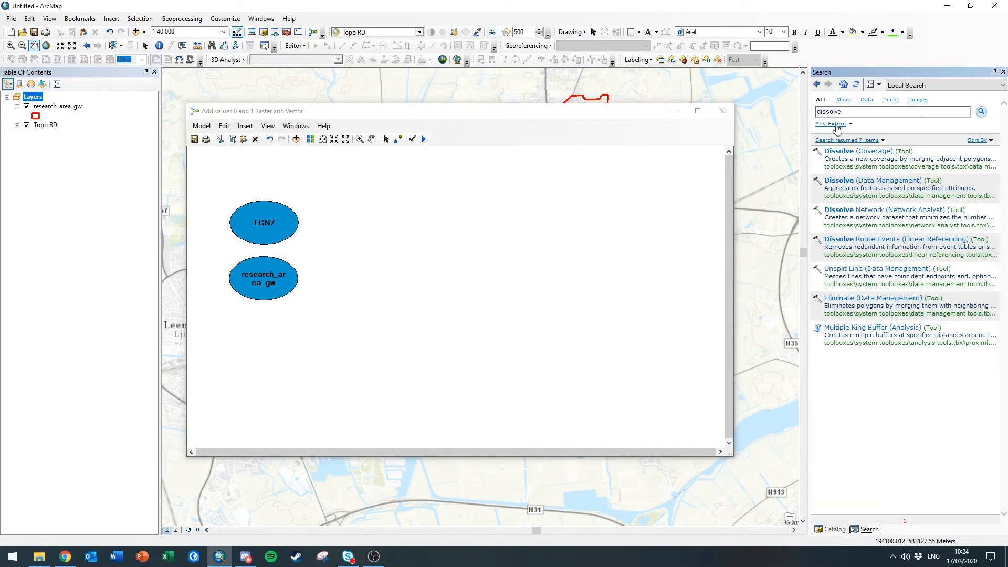
left_click(818, 85)
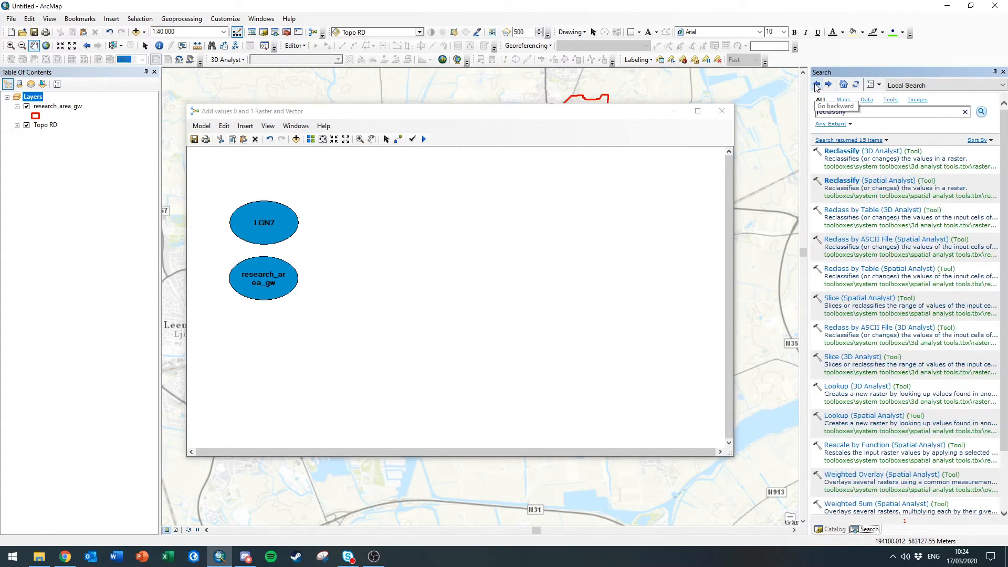
left_click(818, 86)
type("extract")
key("Return")
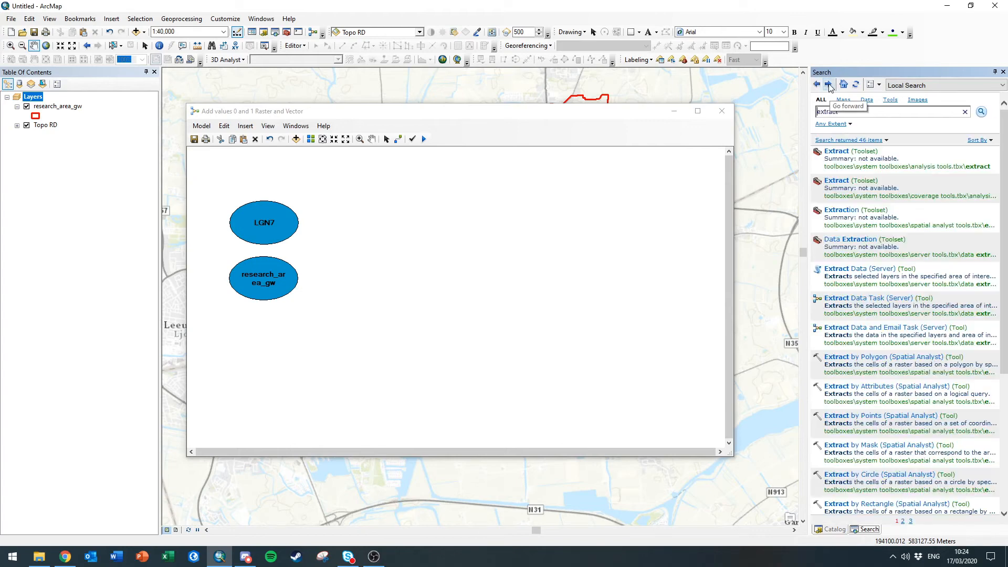
left_click_drag(879, 445, 337, 247)
Step: Add the Spatial Analyst Reclassify tool and the Alter Field tool to the model
left_click(828, 86)
left_click(829, 85)
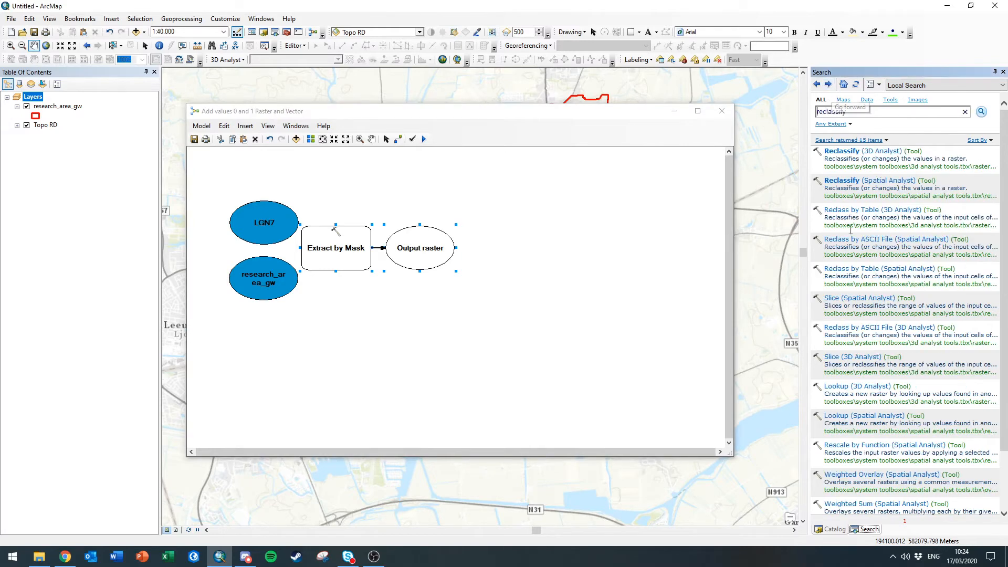
left_click_drag(846, 183, 503, 251)
left_click(828, 85)
left_click(828, 85)
left_click_drag(850, 153, 502, 358)
Step: Add the Raster to Polygon tool and the Data Management Dissolve tool to the model
left_click(830, 86)
left_click(829, 85)
left_click_drag(844, 154, 644, 272)
left_click(829, 85)
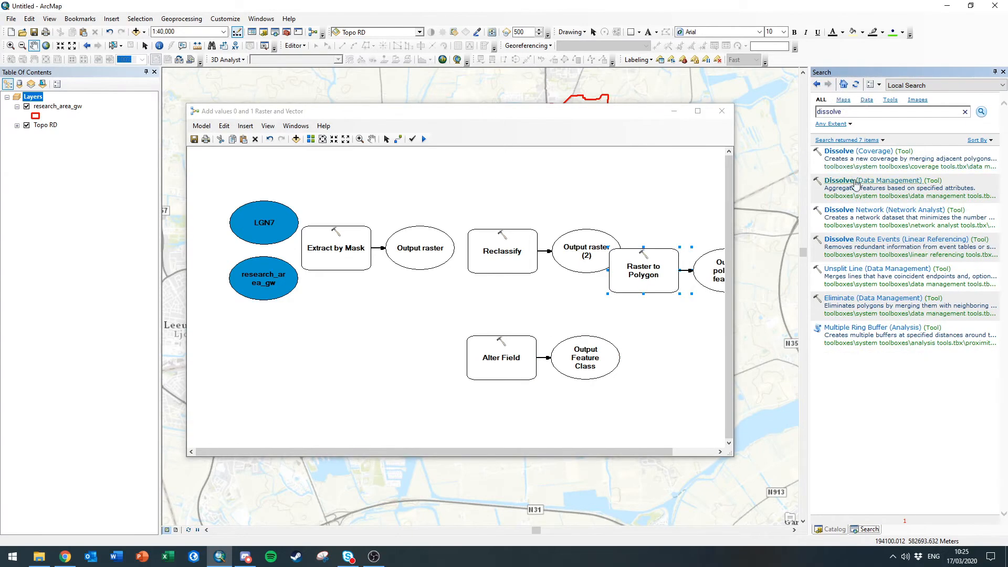
left_click_drag(856, 184, 633, 393)
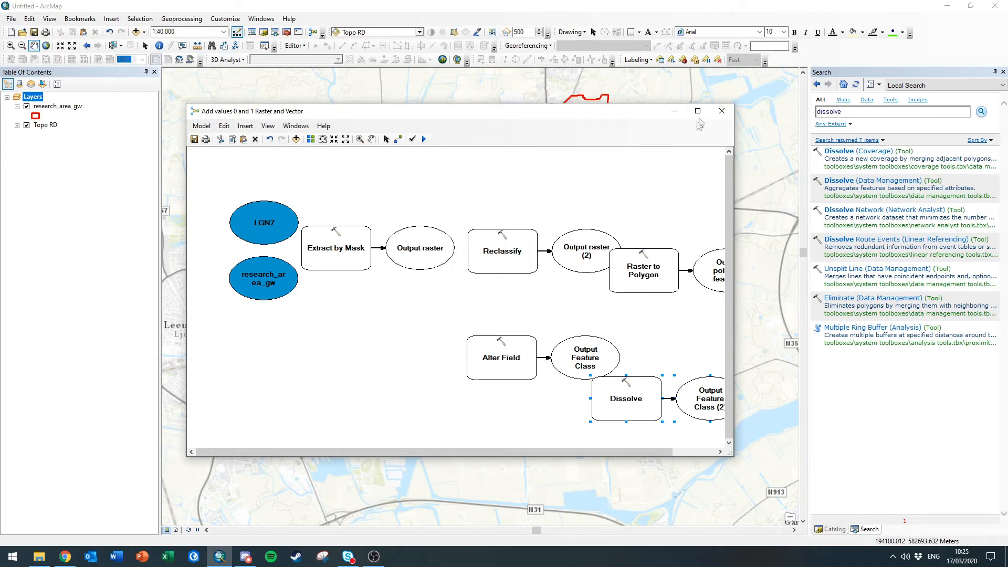
Step: Enlarge the model window and arrange Raster to Polygon, Alter Field and Dissolve in a row after Reclassify
left_click_drag(556, 111, 536, 84)
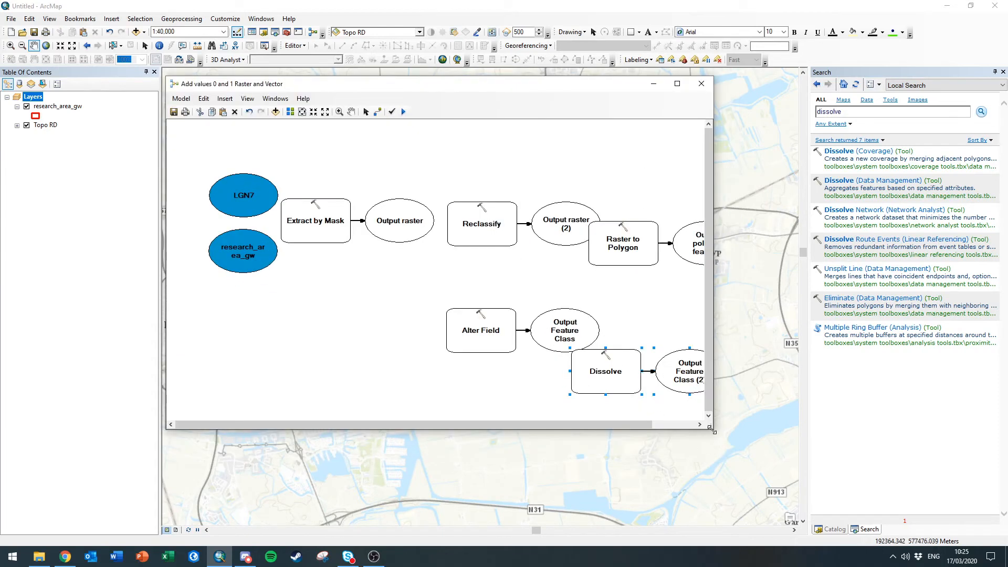
left_click_drag(712, 430, 861, 510)
left_click_drag(551, 87, 512, 61)
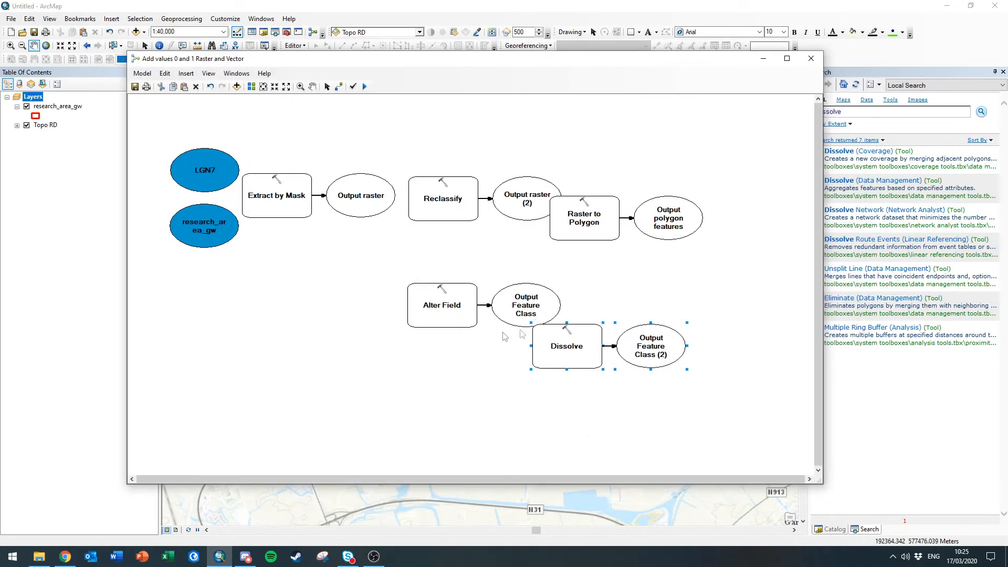
left_click_drag(608, 180, 682, 232)
left_click_drag(677, 229, 712, 211)
left_click_drag(385, 276, 570, 335)
left_click_drag(456, 304, 794, 202)
left_click_drag(517, 313, 561, 227)
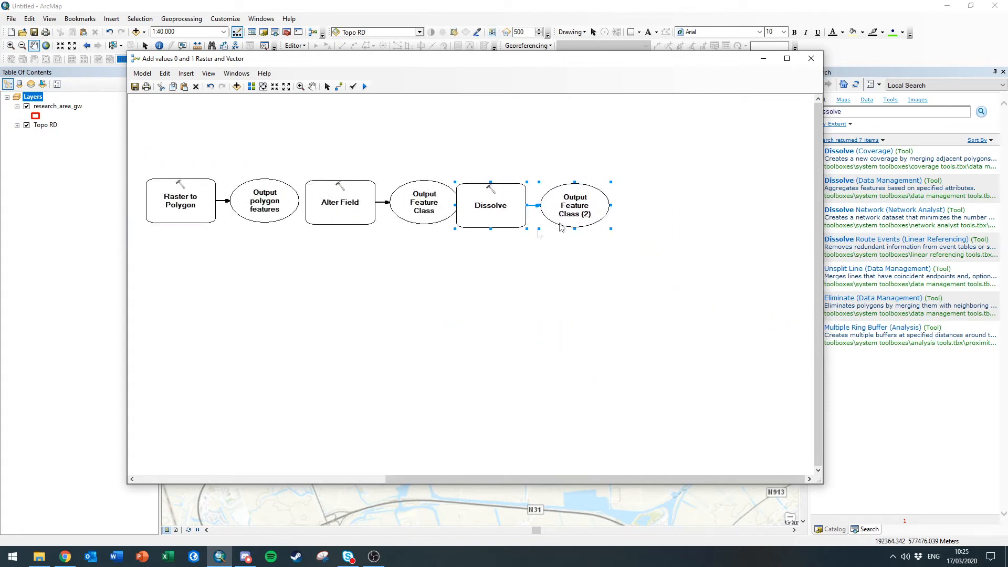
left_click(787, 59)
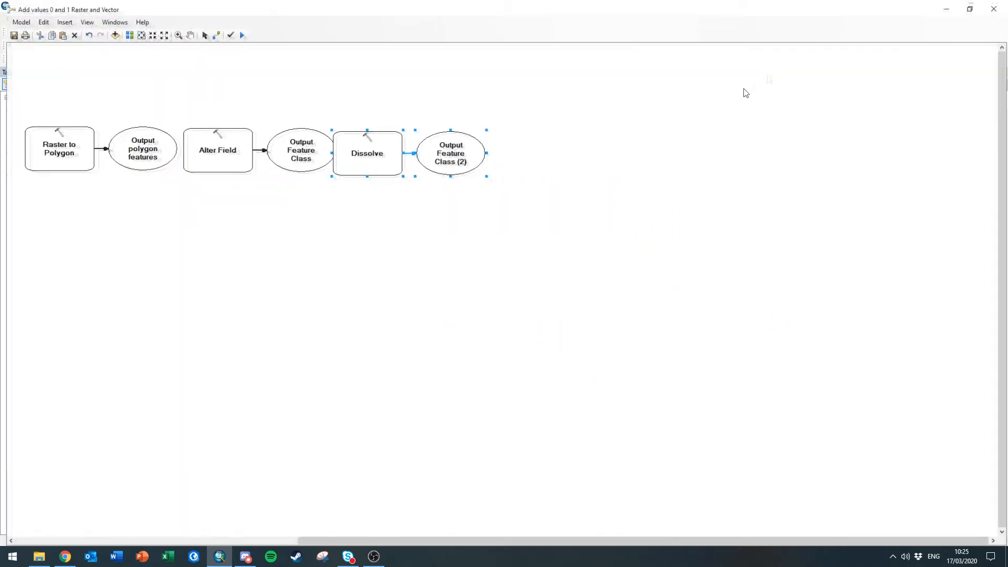
left_click_drag(536, 542, 245, 529)
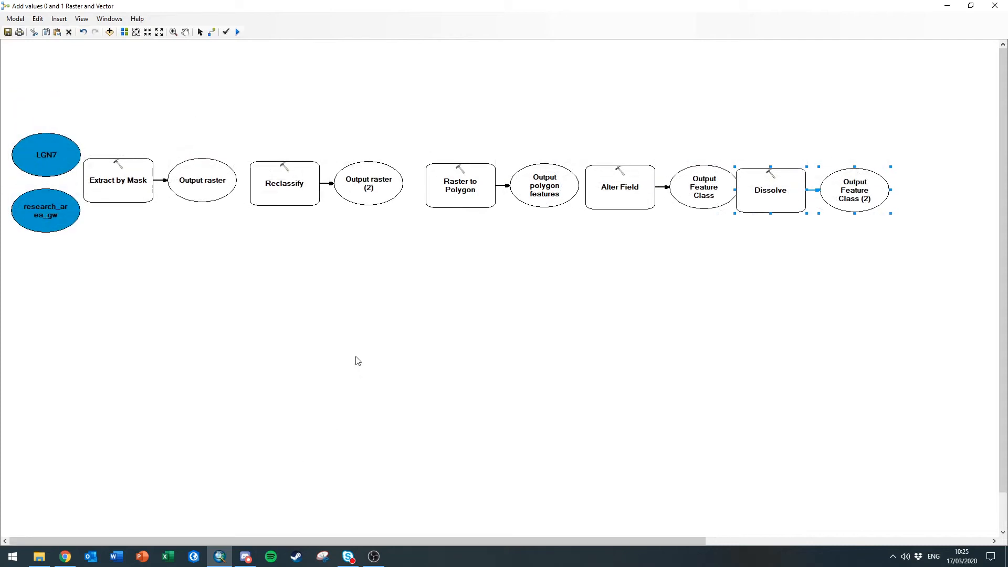
Step: Connect LGN7 as input raster and research_area_gw as mask to Extract by Mask, and run the tool
left_click(211, 33)
left_click_drag(109, 185, 112, 184)
left_click(151, 193)
left_click_drag(56, 223, 124, 184)
left_click(144, 192)
right_click(111, 182)
left_click(176, 211)
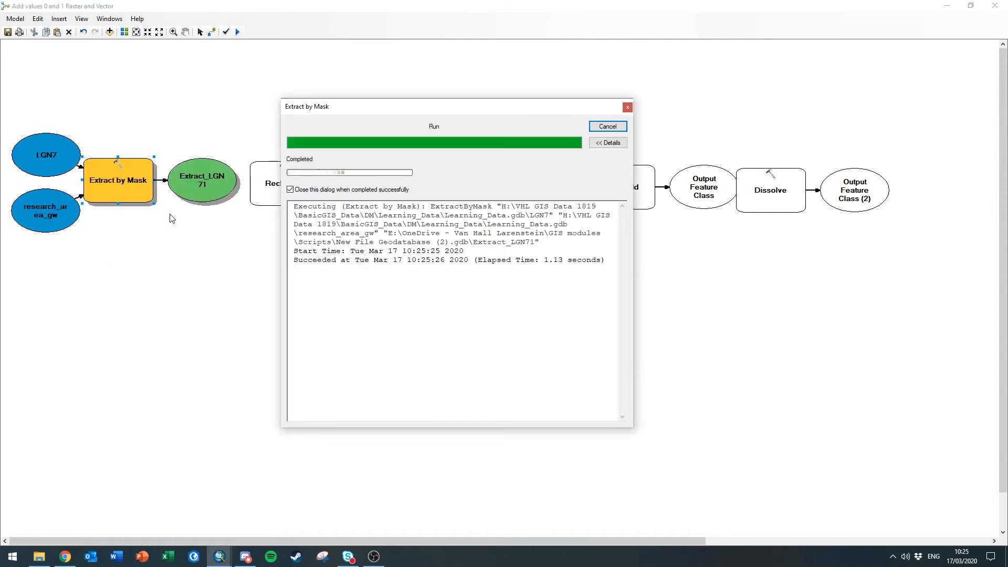
Step: Connect Extract_LGN71 to Reclassify as its input raster and classify the old values as unique values
left_click_drag(212, 184, 272, 185)
left_click(304, 188)
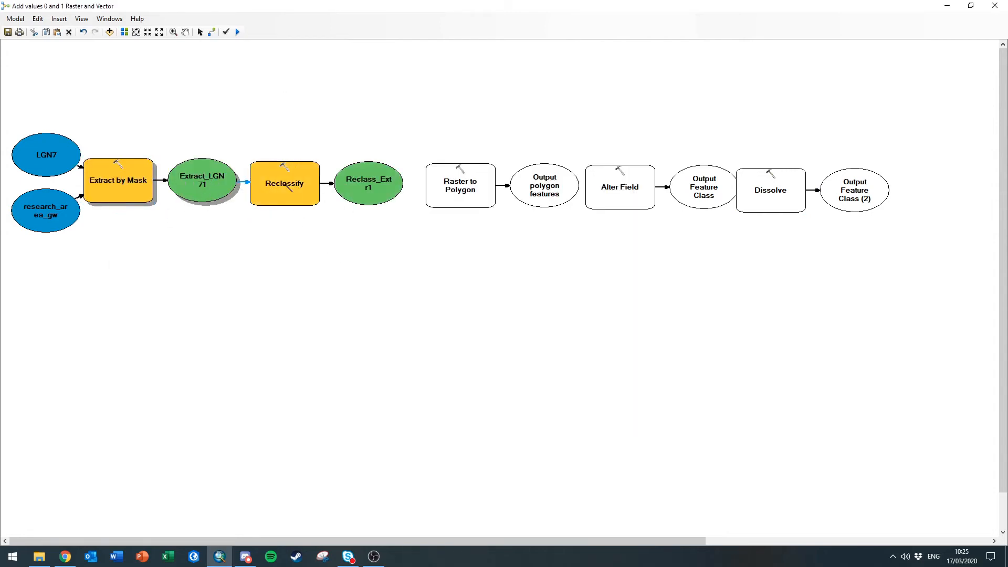
double_click(284, 184)
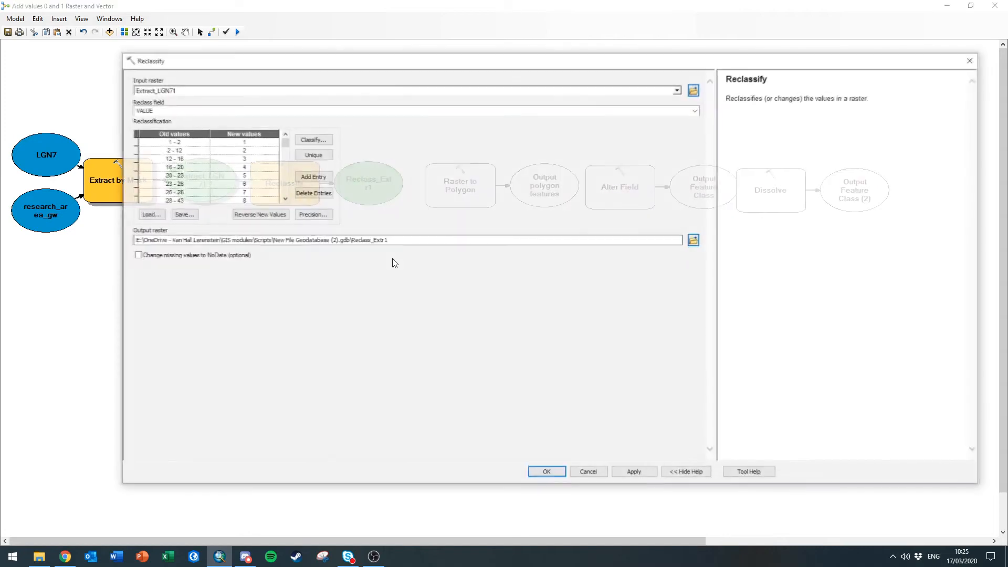
left_click_drag(346, 67, 335, 60)
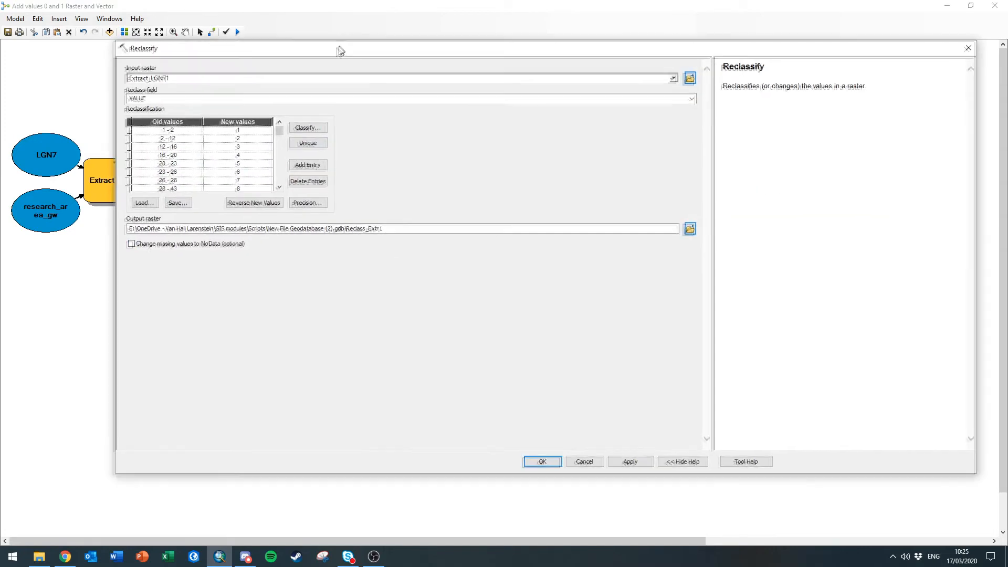
left_click(297, 148)
left_click_drag(273, 139, 272, 193)
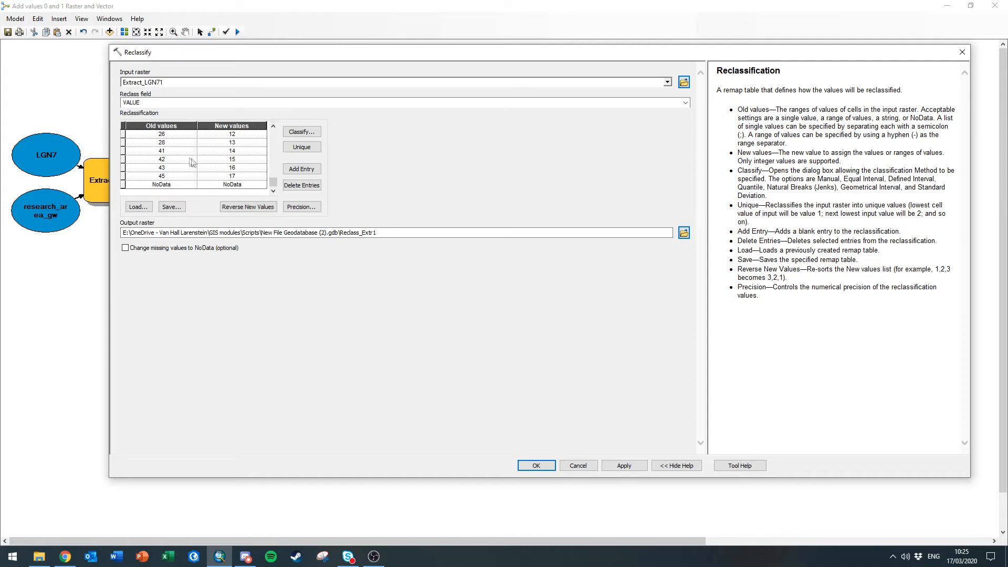
Step: Set the new value to 0 for every old value from 1 through 28 in the Reclassify table
left_click(235, 159)
left_click(233, 159)
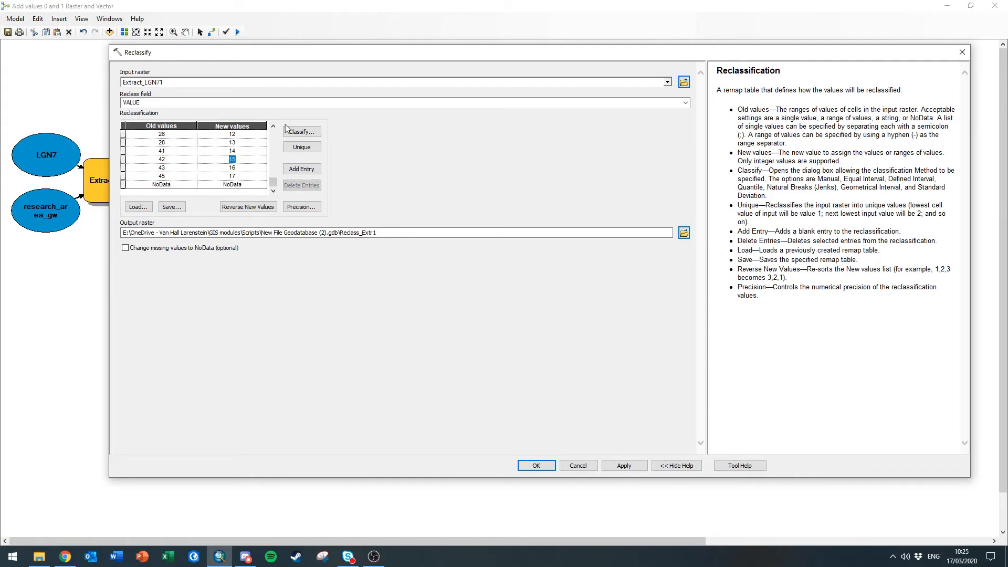
left_click_drag(273, 185, 267, 133)
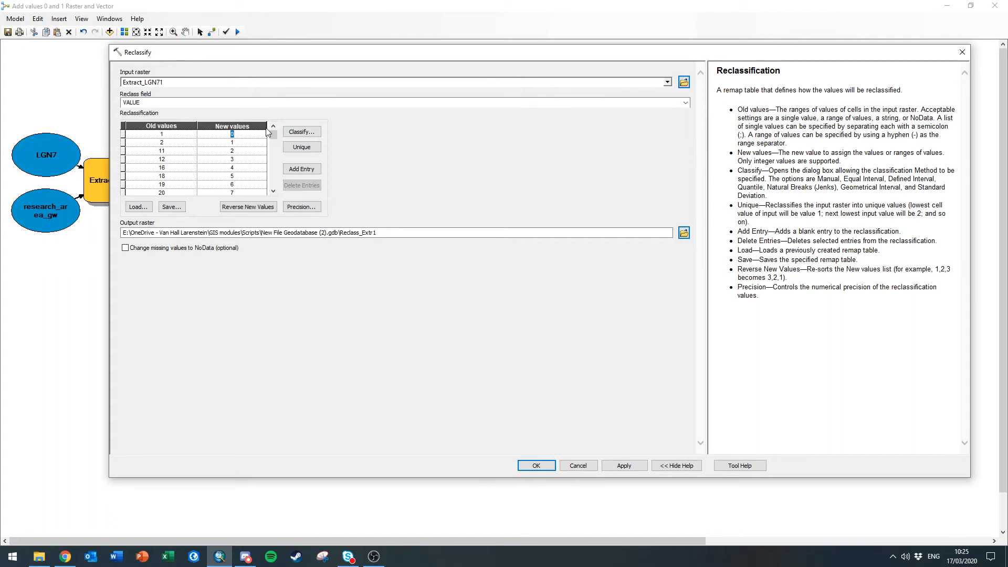
key("Down")
type("0")
key("Down")
type("0")
key("Down")
type("0")
key("Down")
type("0")
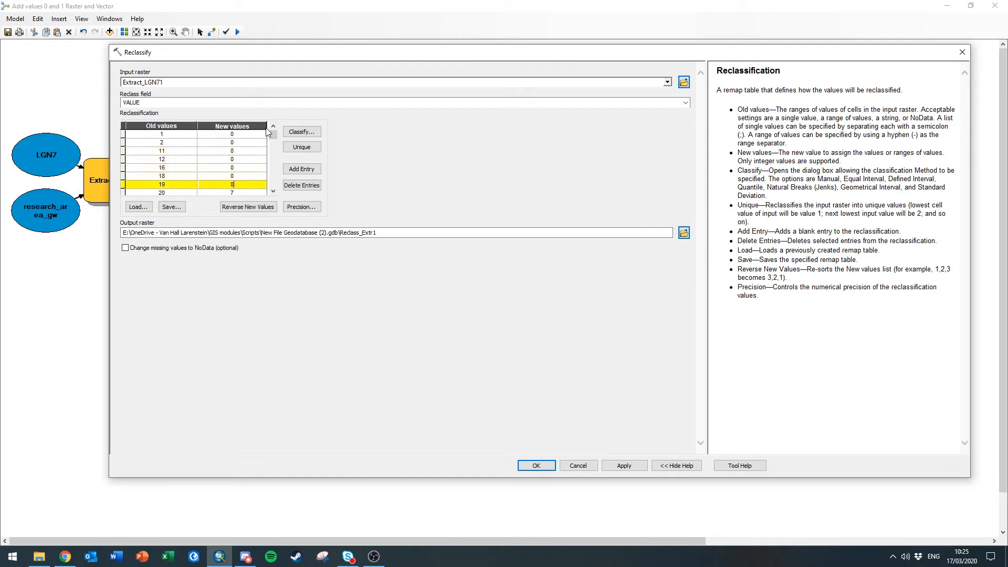
type("0")
key("Down")
key("0")
key("Down")
key("0")
key("Down")
key("0")
key("Down")
key("0")
key("Down")
key("0")
Step: Set the new values of old values 41 and 42 to 1, and those of 43 and 45 to 0
key("Down")
type("1")
key("Down")
type("1")
key("Down")
type("0")
key("Down")
type("0")
key("Down")
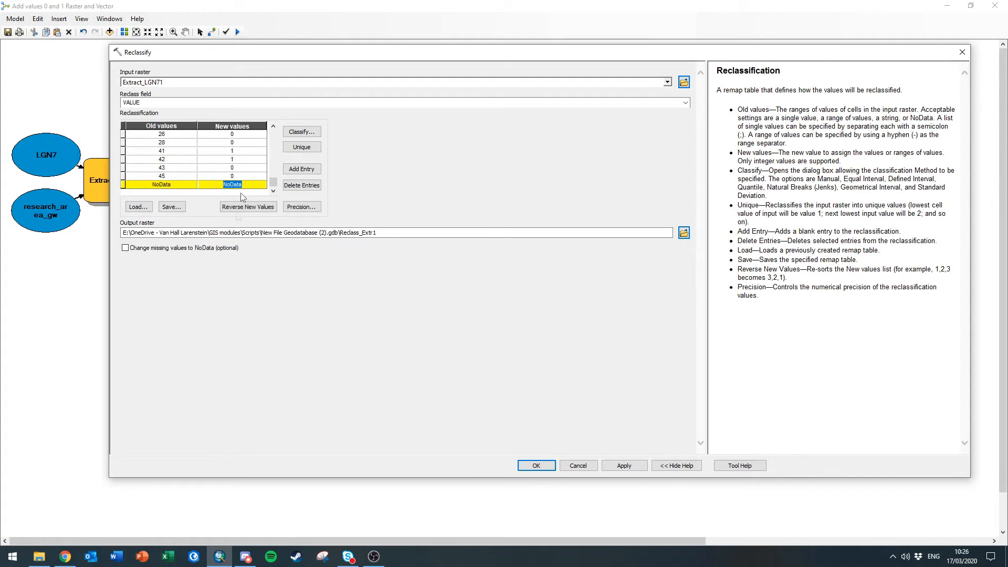
Step: Set Reclassify to change missing values to NoData, and run the tool
left_click(125, 249)
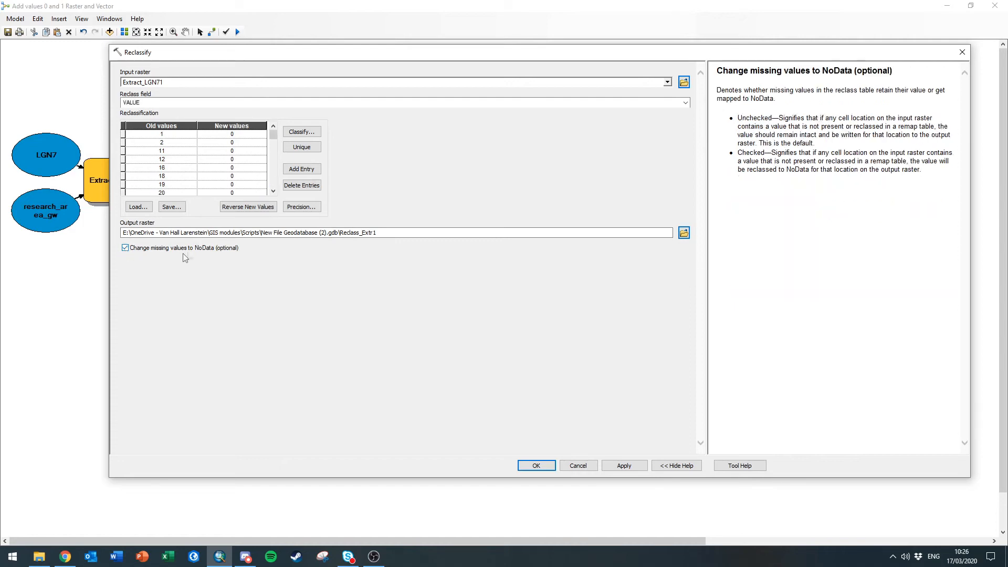
left_click(352, 289)
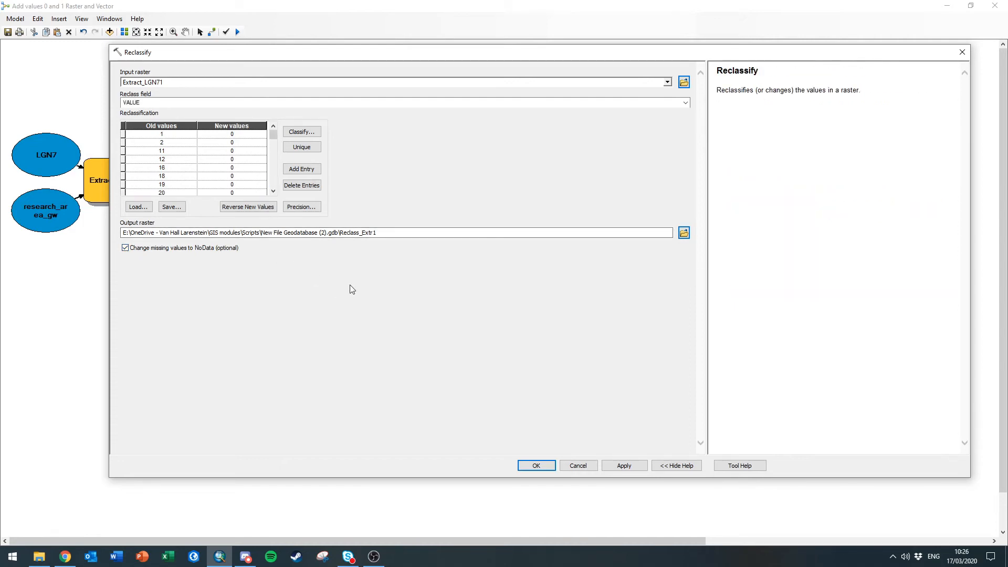
left_click(536, 466)
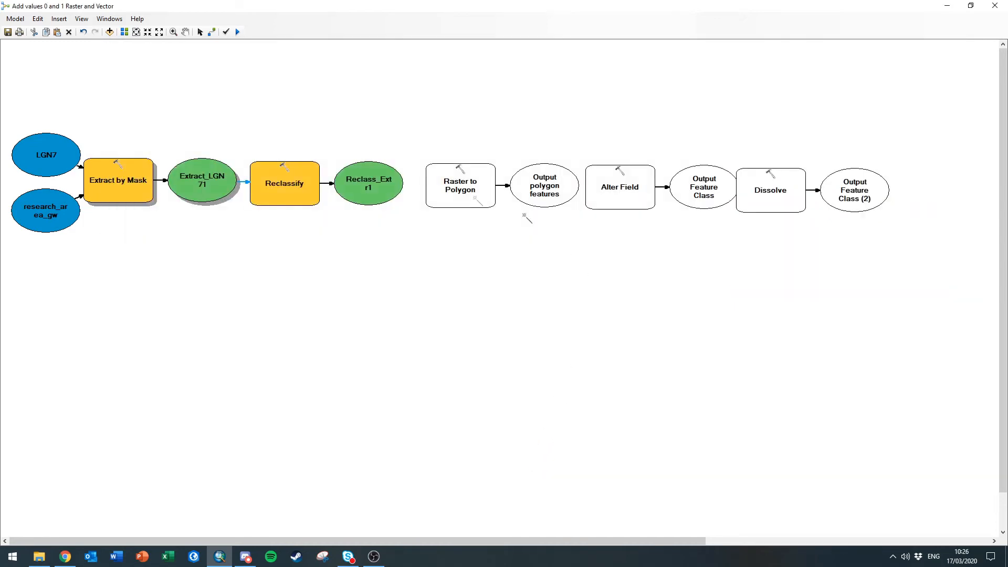
right_click(298, 188)
left_click(315, 206)
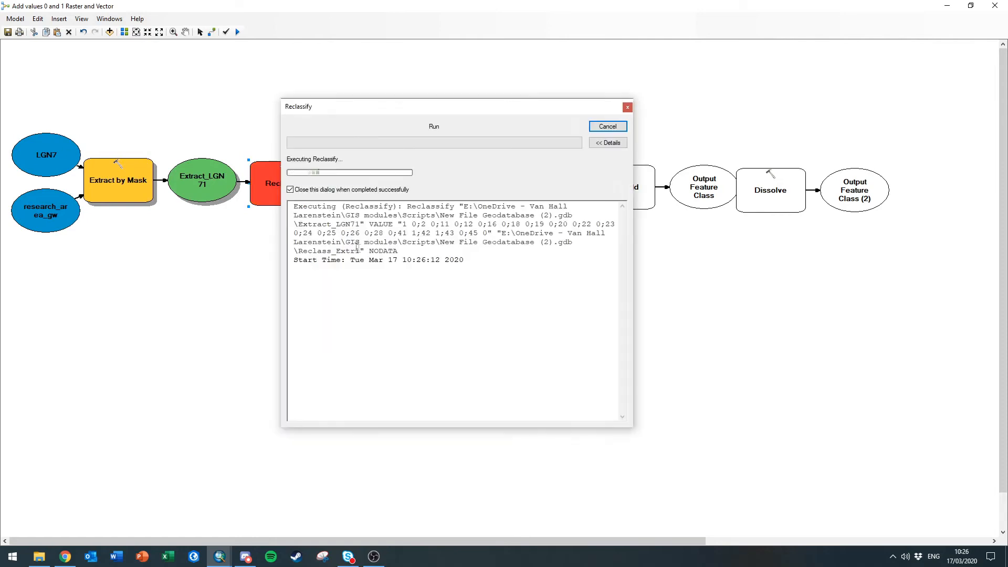
Step: Add the reclassified raster to the map display and bring the whole research area into view on the map
right_click(367, 186)
left_click(403, 226)
left_click_drag(488, 7, 1007, 137)
scroll(512, 182, "up", 1)
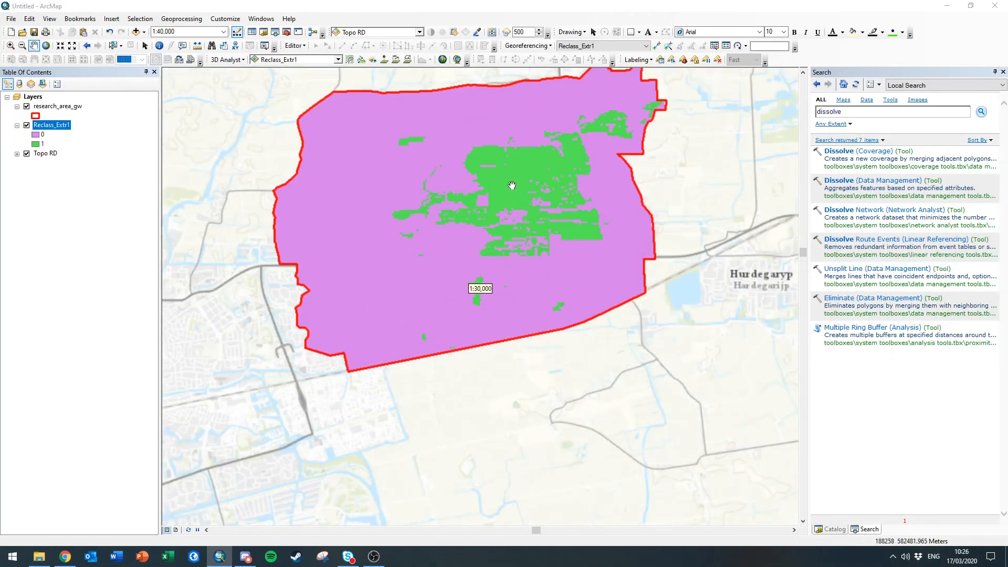
left_click_drag(535, 158, 512, 214)
scroll(459, 271, "up", 1)
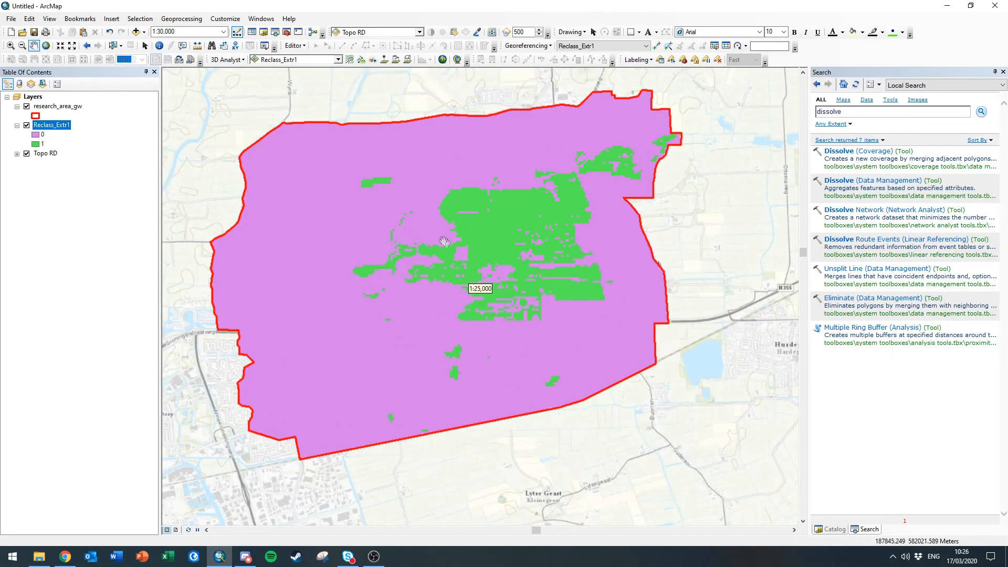
left_click_drag(450, 218, 499, 227)
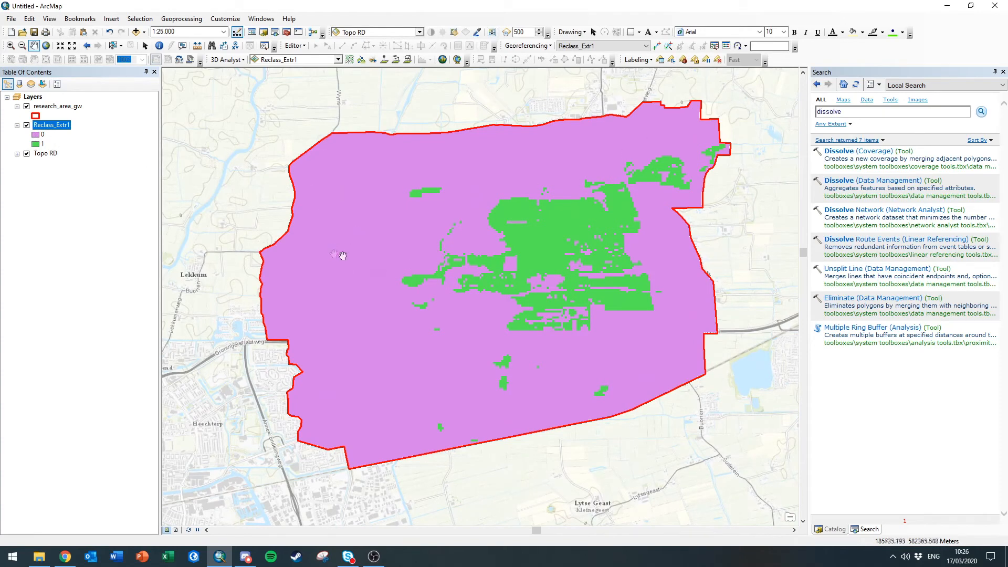
Step: Recolour the reclassified raster's symbology so value 0 is red and value 1 is dark green
right_click(42, 126)
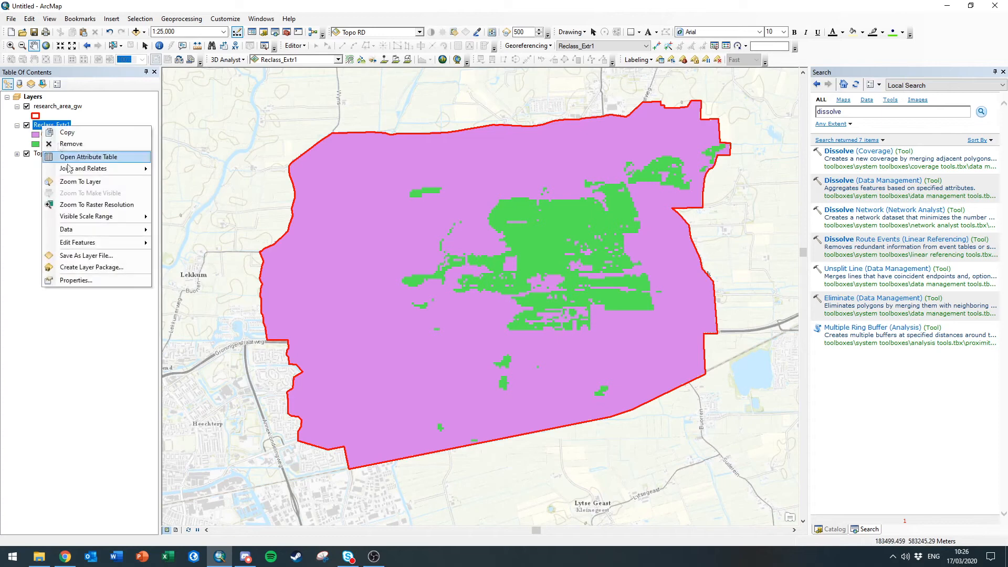
left_click(87, 282)
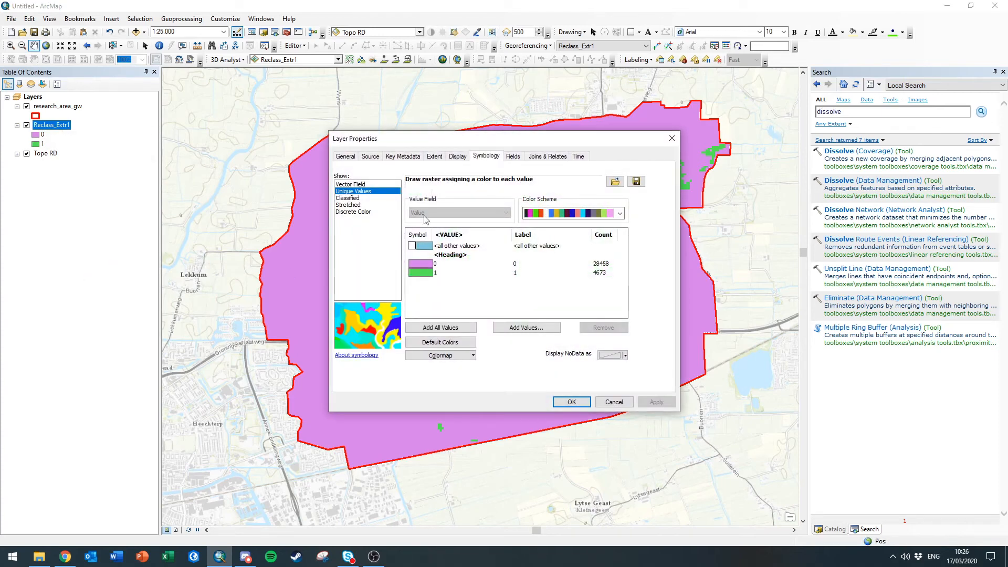
left_click(426, 265)
left_click(426, 266)
left_click(457, 306)
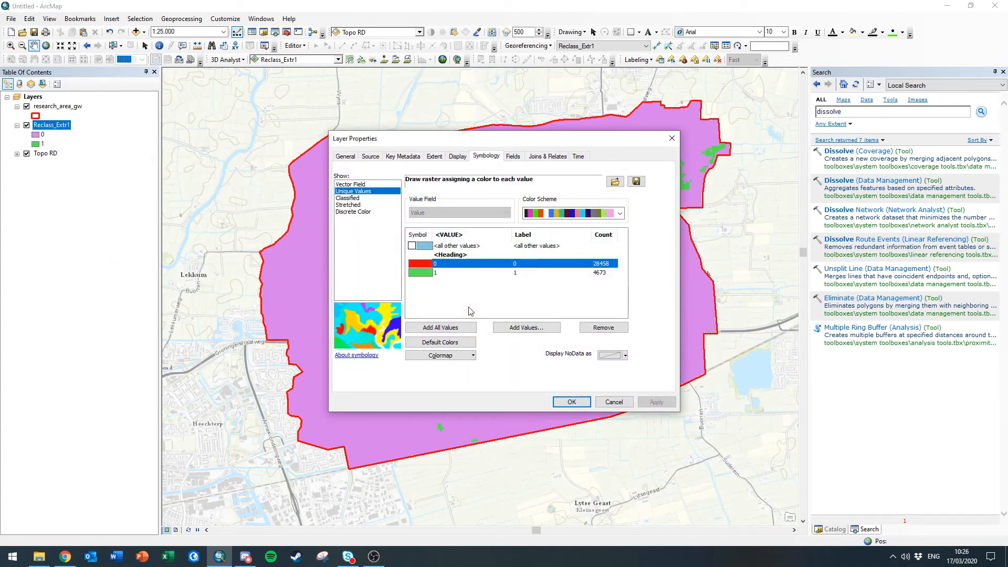
left_click(421, 273)
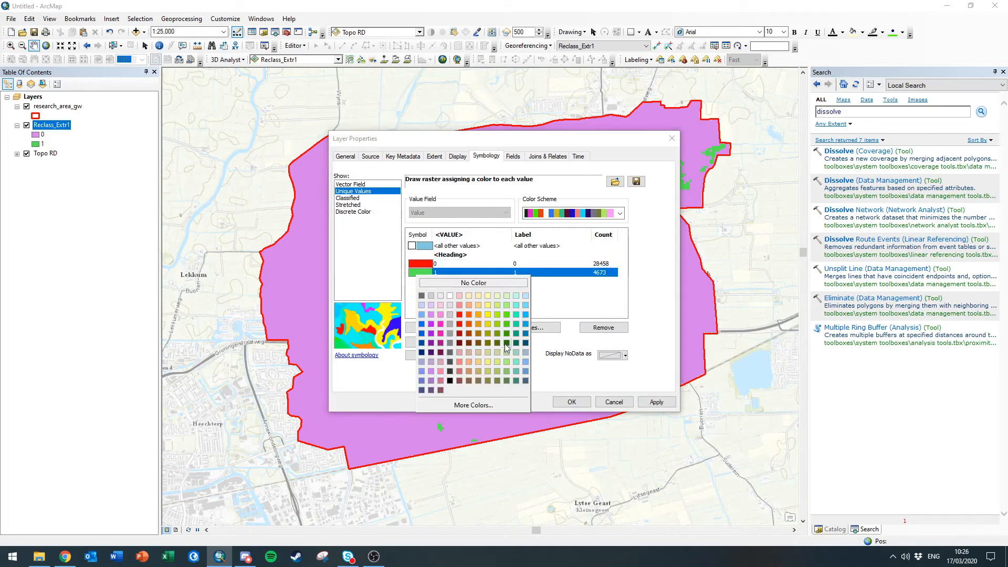
left_click(505, 334)
left_click(572, 402)
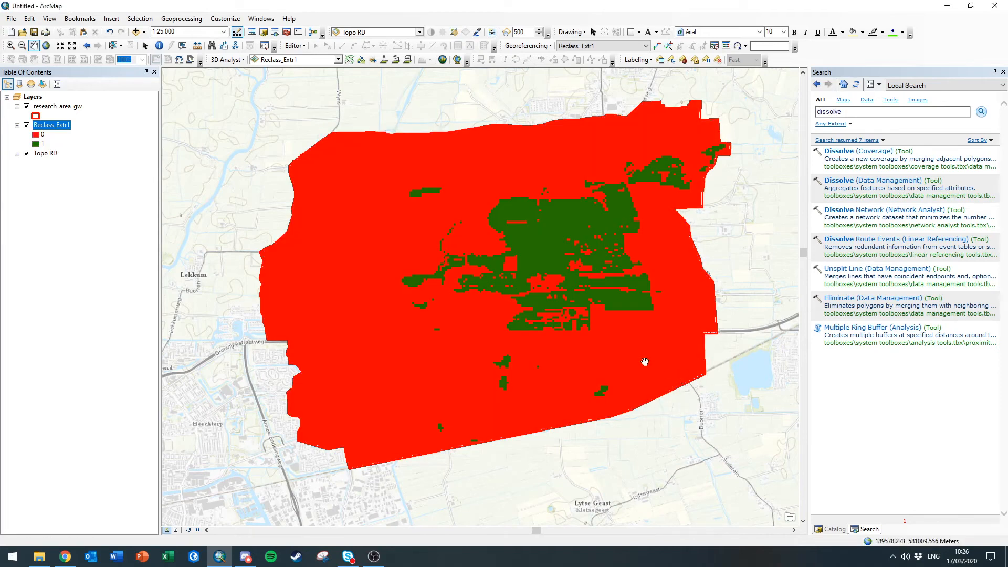
left_click_drag(532, 298, 520, 284)
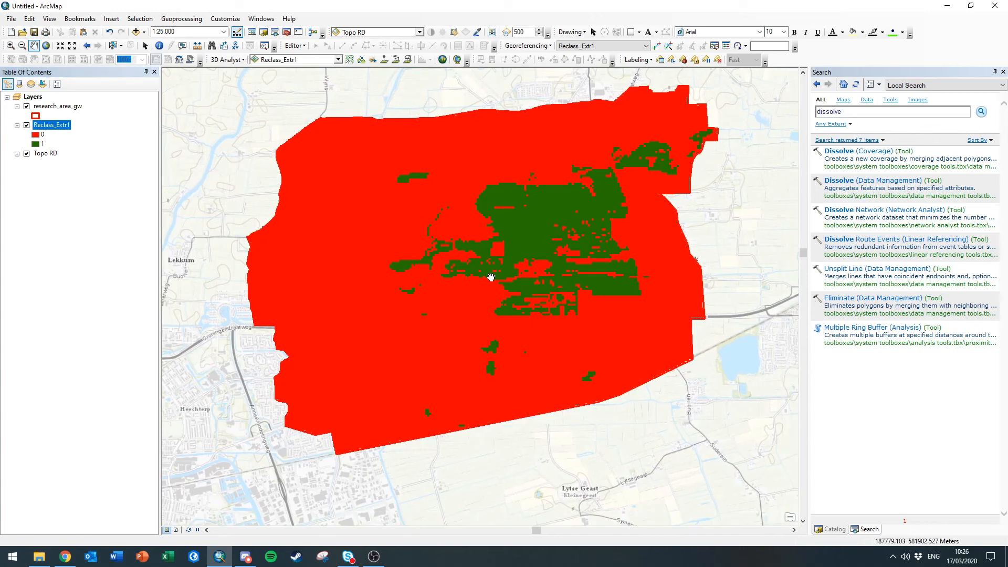
Step: Open the reclassified raster's attribute table and examine which map areas belong to values 0 and 1, clearing the row selection
right_click(52, 125)
left_click(86, 160)
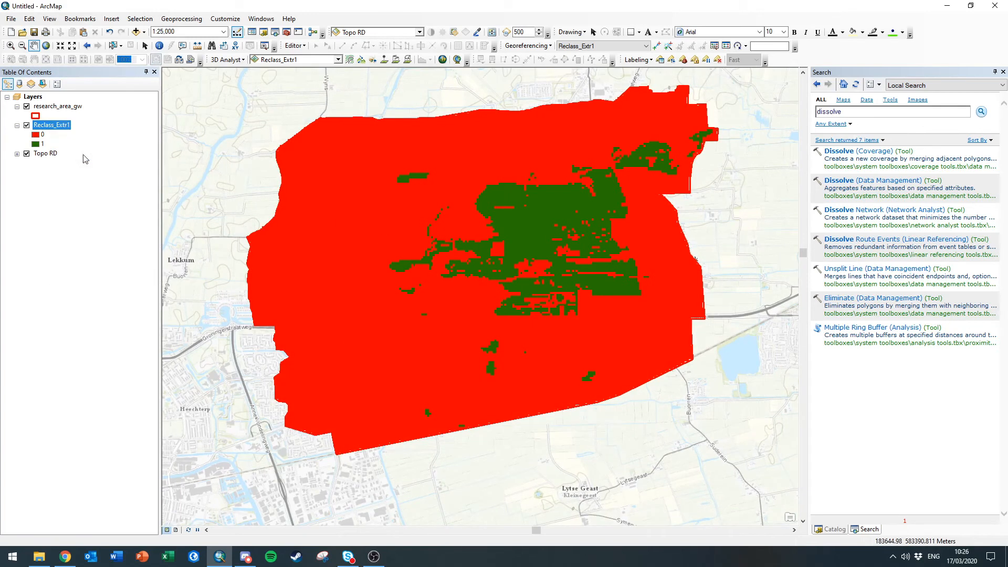
left_click(5, 391)
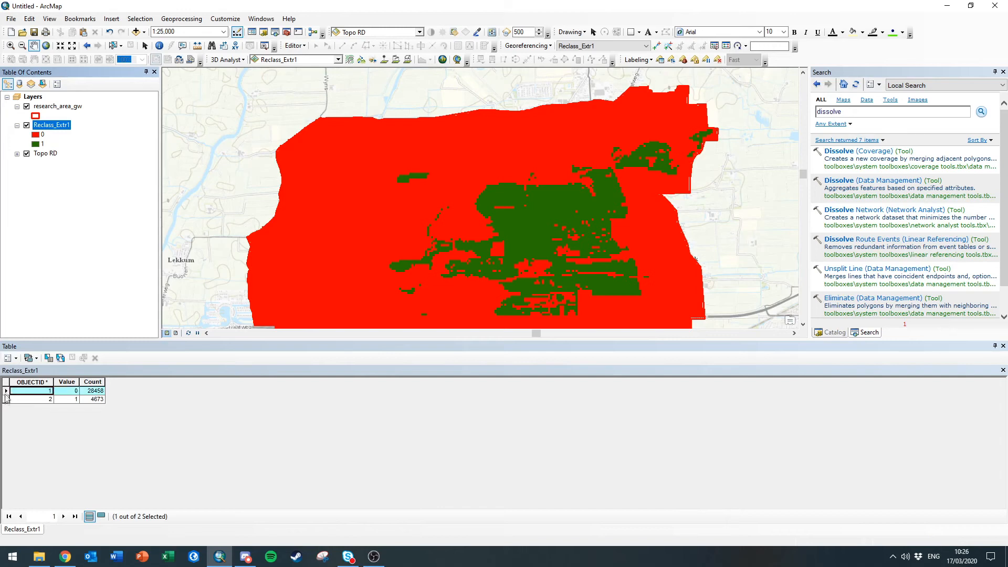
left_click(5, 399)
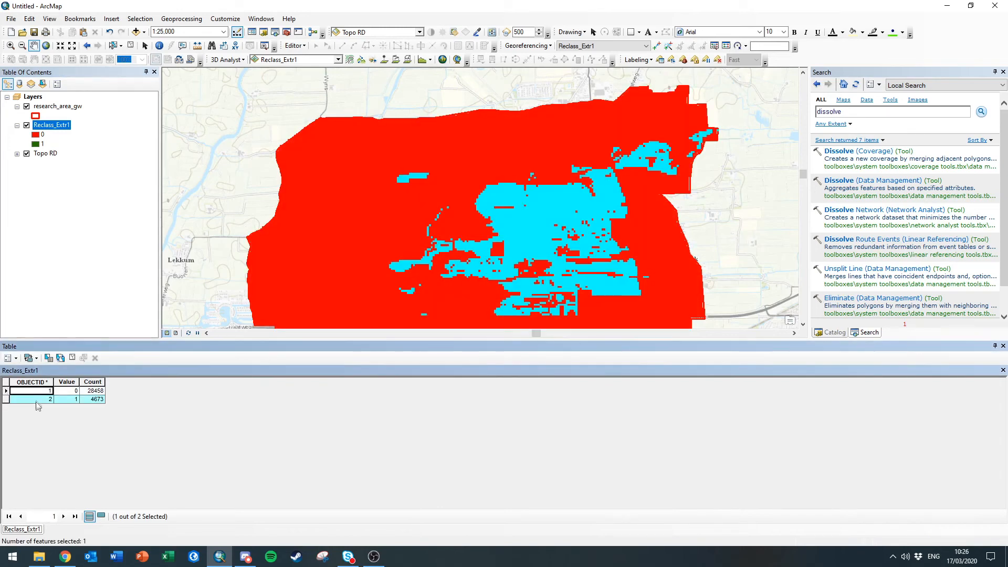
left_click(70, 392)
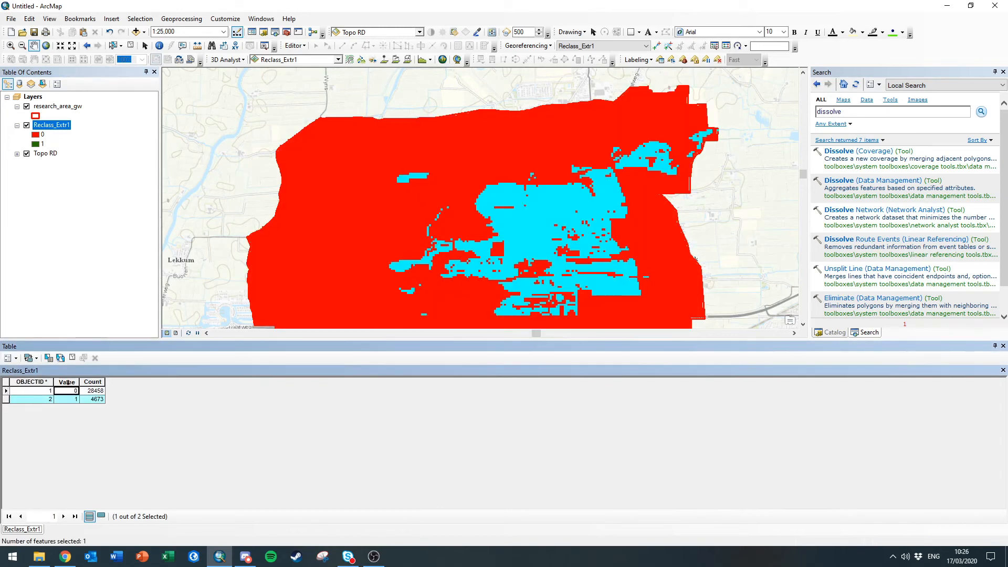
left_click(6, 392)
left_click(66, 399)
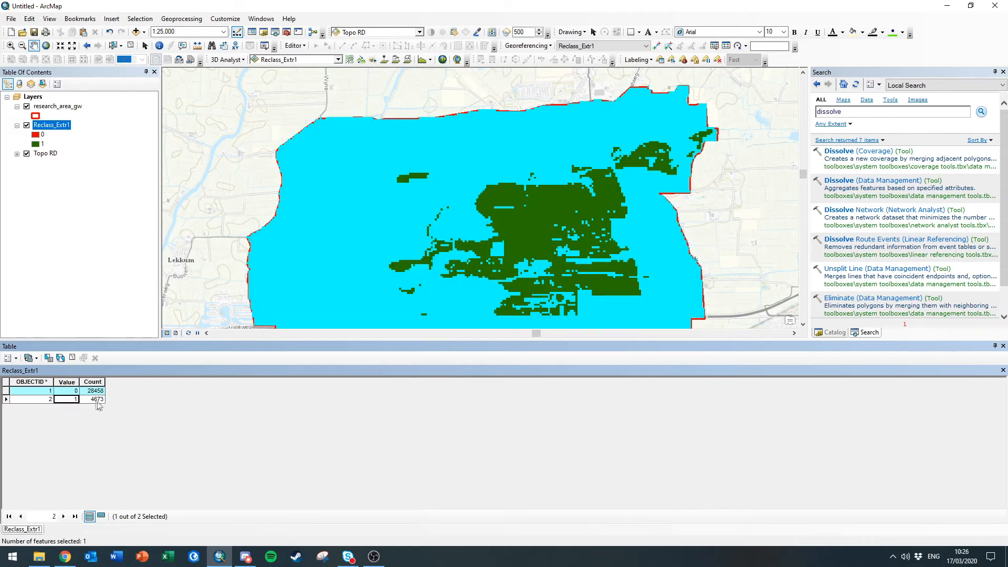
left_click(72, 357)
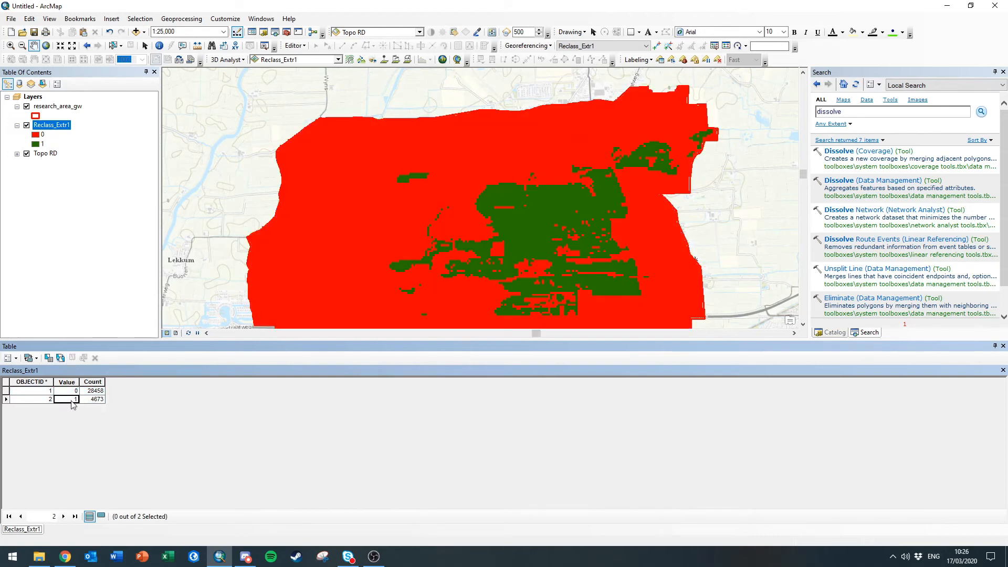
left_click_drag(388, 242, 364, 207)
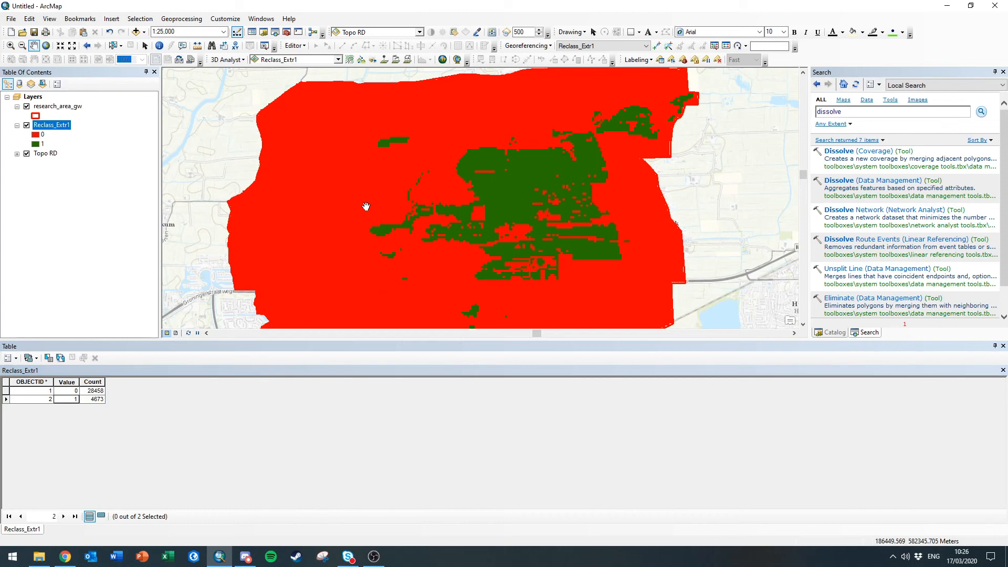
left_click(65, 382)
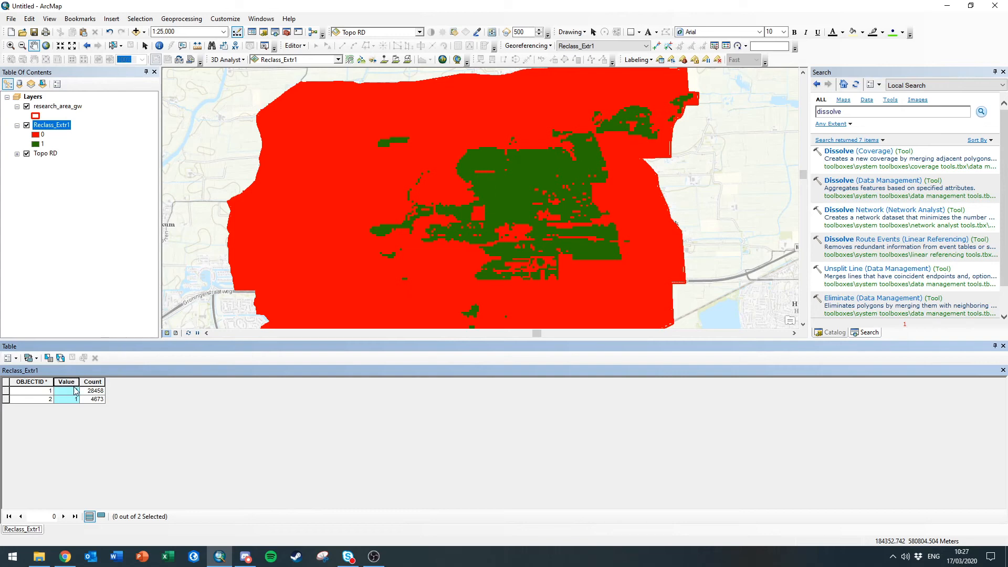
left_click_drag(441, 228, 430, 248)
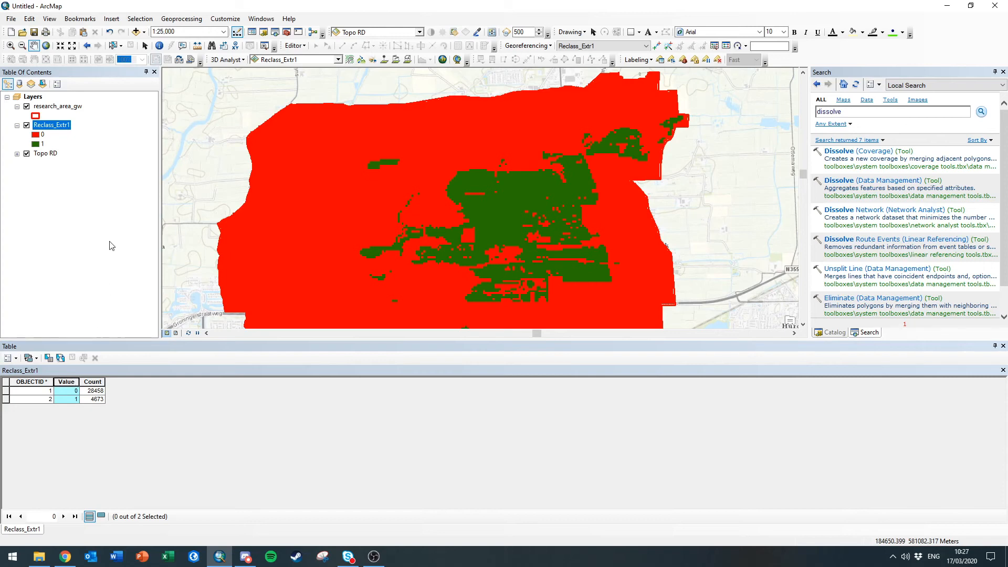
Step: Connect the reclassified raster to Raster to Polygon as its input in the model and run that tool
left_click_drag(274, 255, 281, 226)
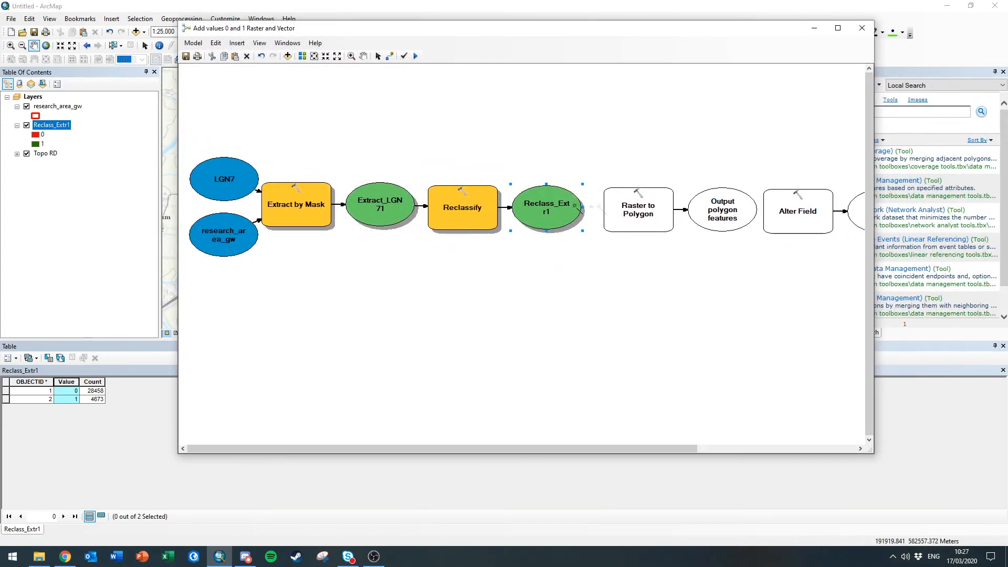
left_click_drag(577, 206, 637, 211)
left_click(659, 218)
right_click(633, 211)
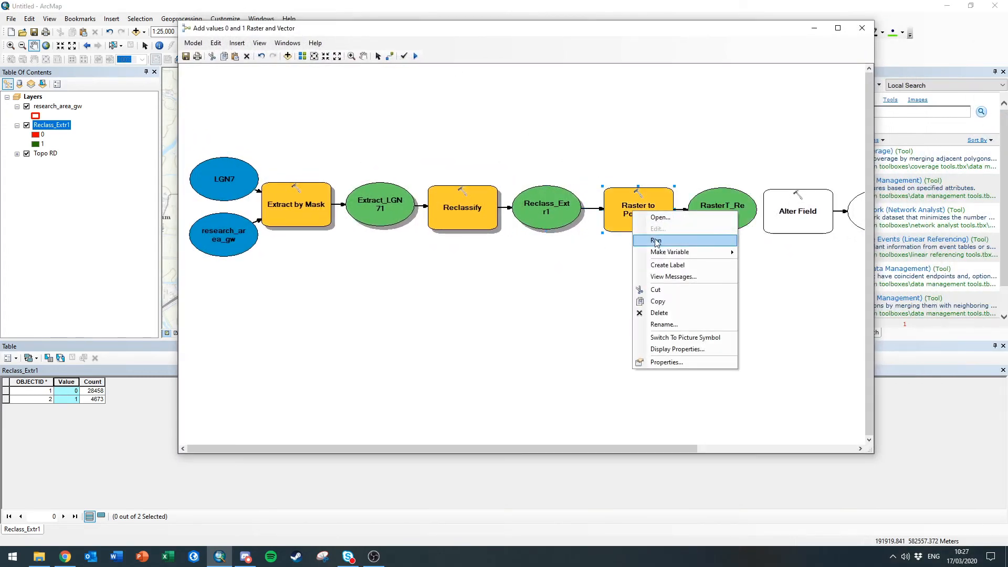
left_click(656, 240)
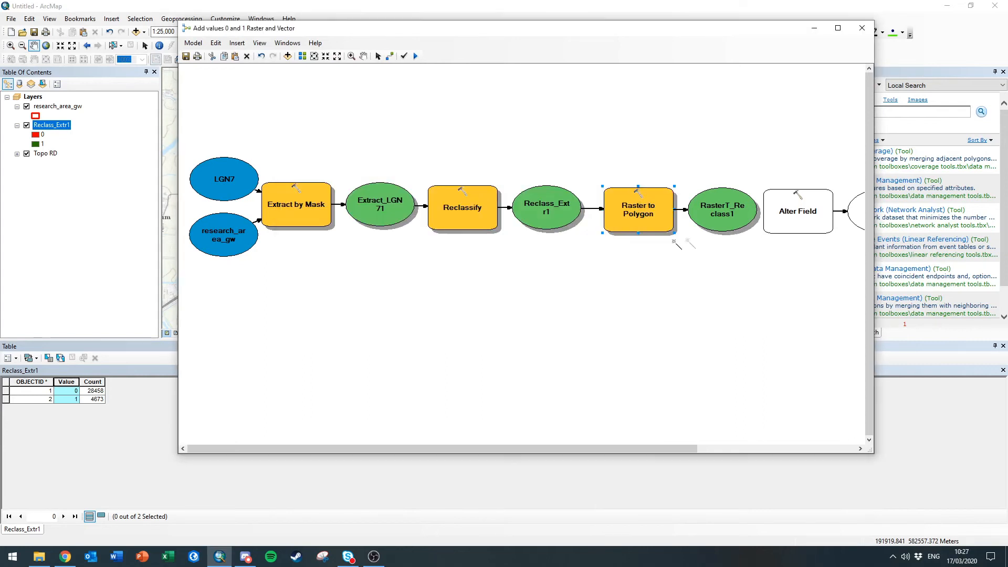
Step: Add the Raster to Polygon output to the map display and open its attribute table beside the model
left_click_drag(596, 449, 623, 449)
right_click(680, 215)
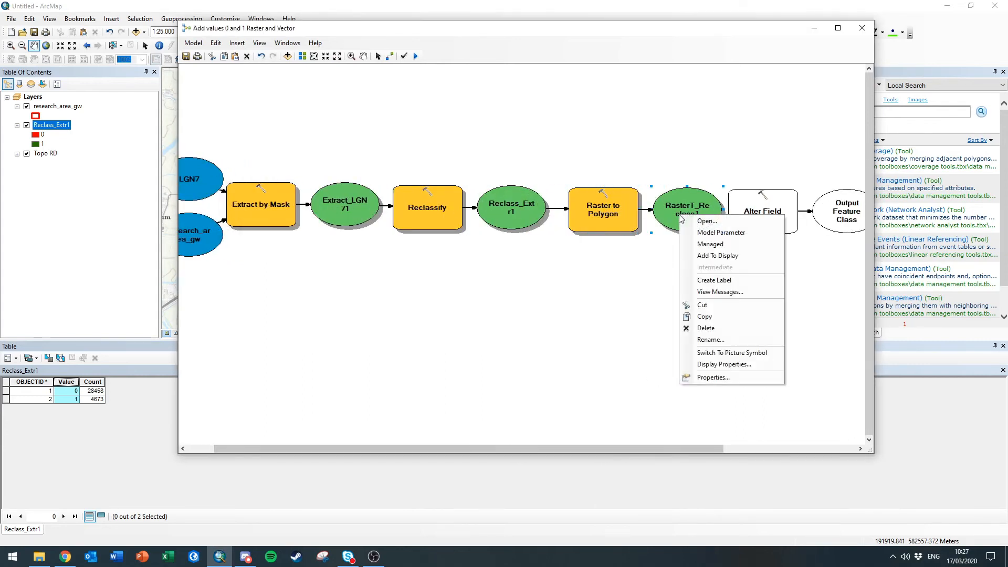
left_click(714, 256)
right_click(58, 108)
left_click(89, 135)
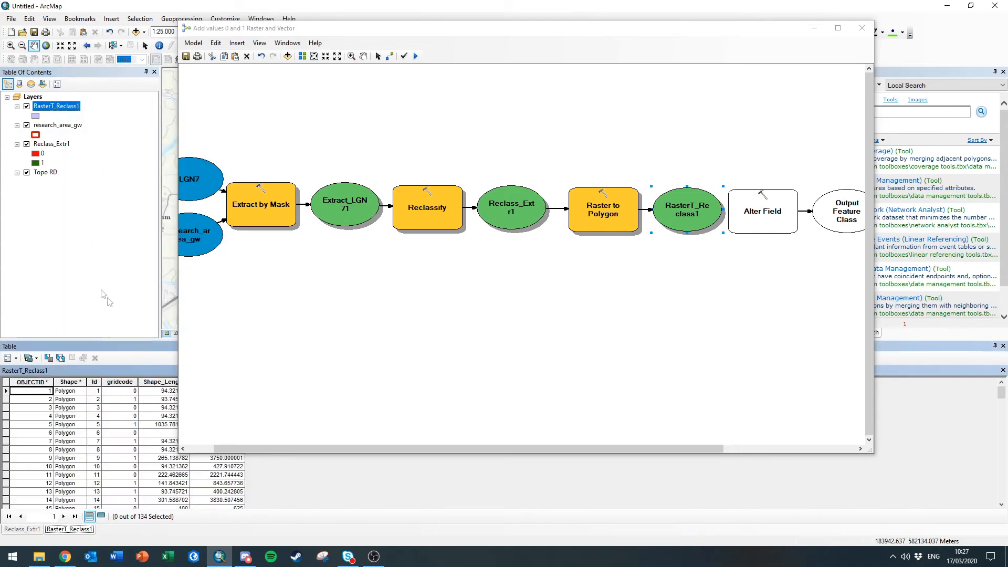
left_click_drag(431, 31, 561, 29)
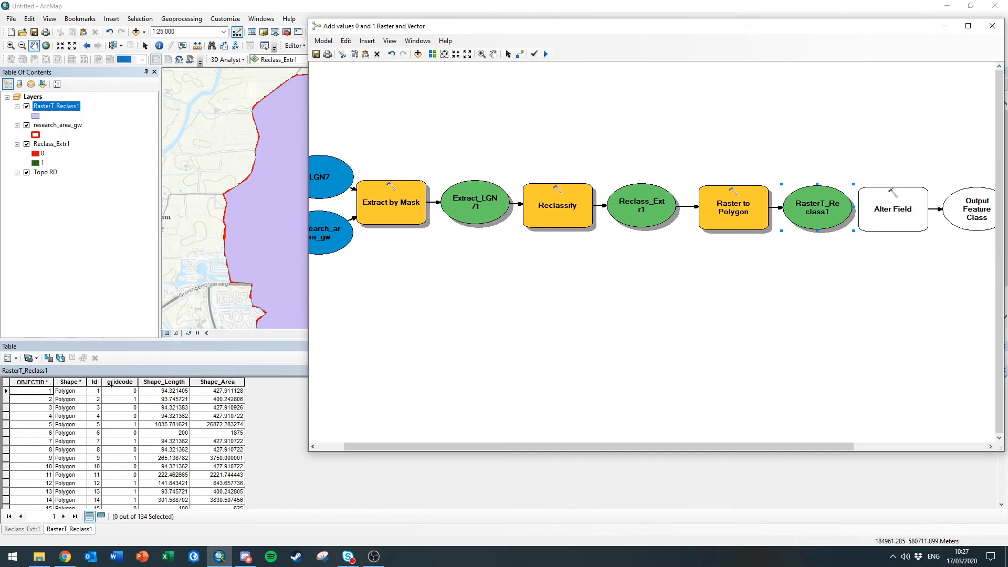
Step: Compare the raster's Value column with the gridcode column of the polygon attribute table
left_click(22, 529)
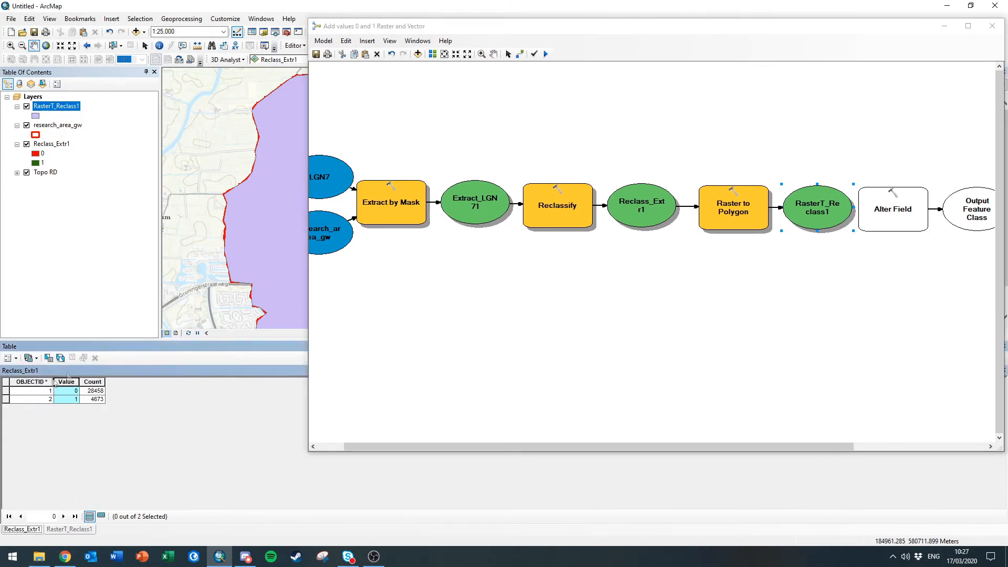
left_click(69, 529)
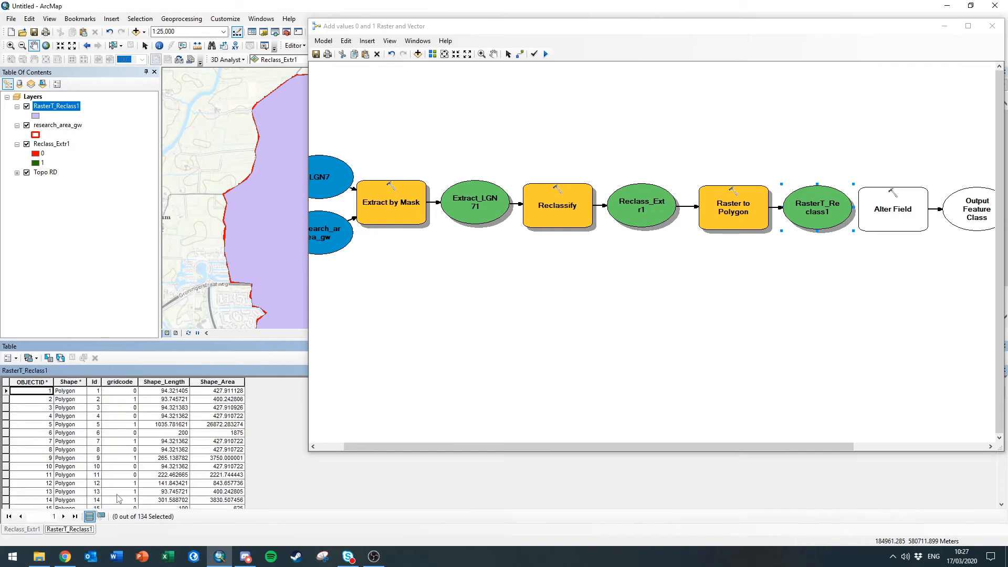
left_click(120, 382)
scroll(116, 395, "down", 12)
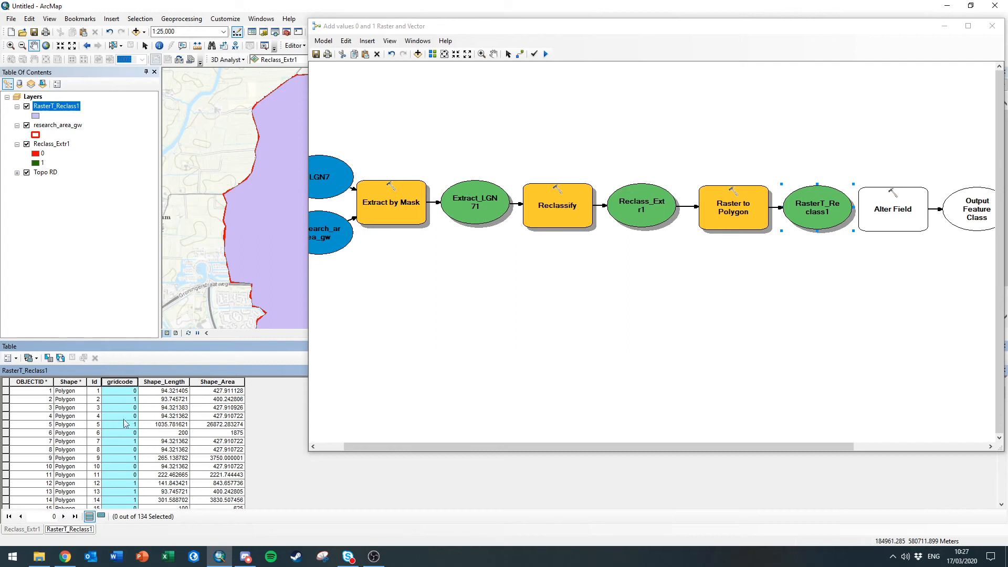
scroll(126, 440, "down", 6)
scroll(126, 450, "down", 14)
scroll(123, 448, "up", 20)
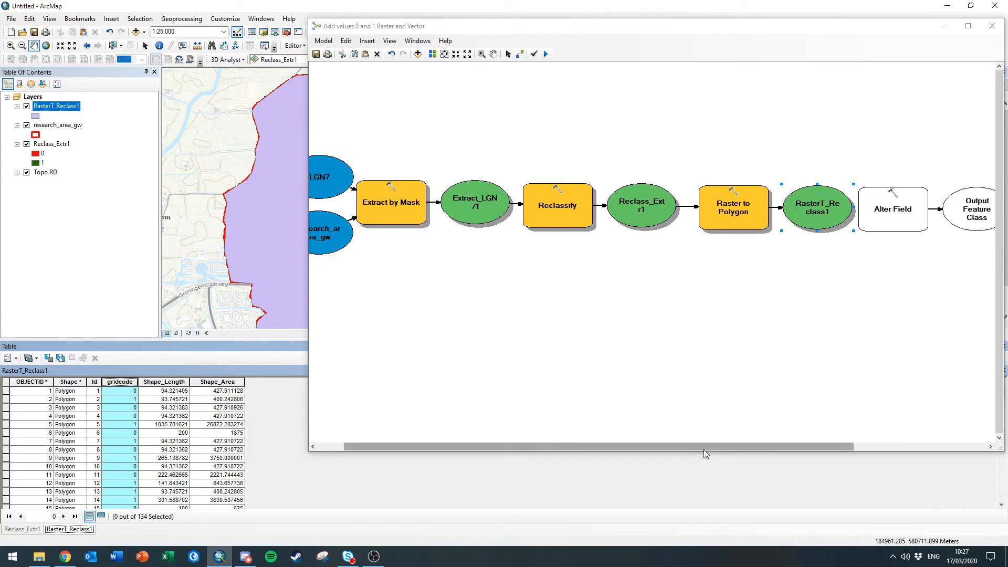
Step: Connect the polygon output to Alter Field as input table and set it to rename gridcode to critirion1_suitability
left_click_drag(704, 447, 809, 447)
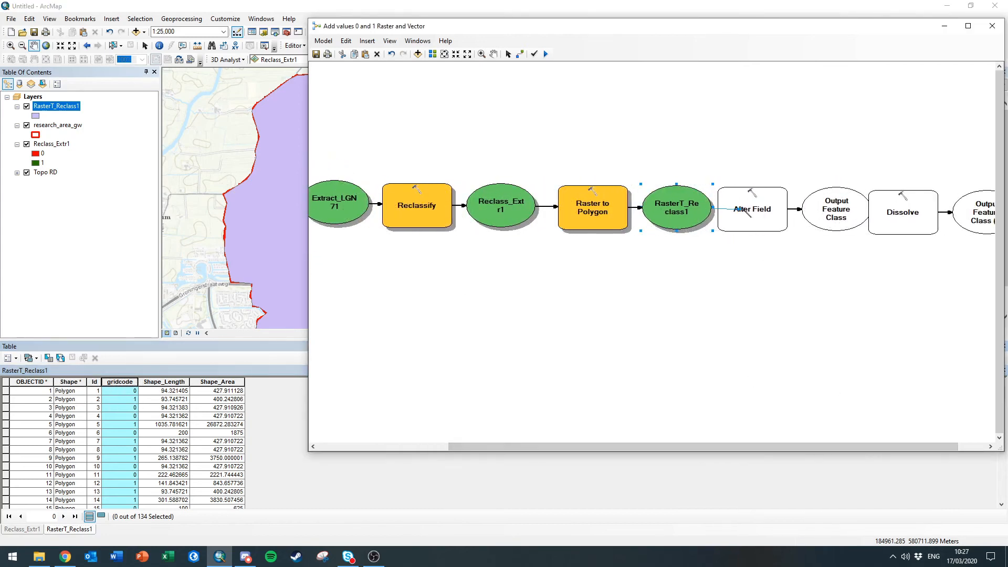
left_click(751, 212)
left_click(775, 218)
double_click(754, 212)
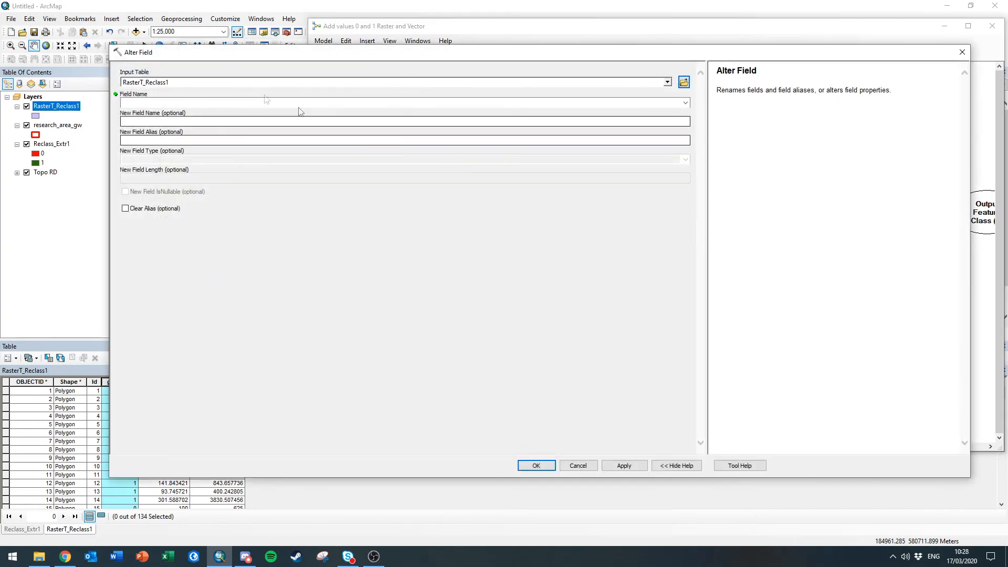
left_click(686, 103)
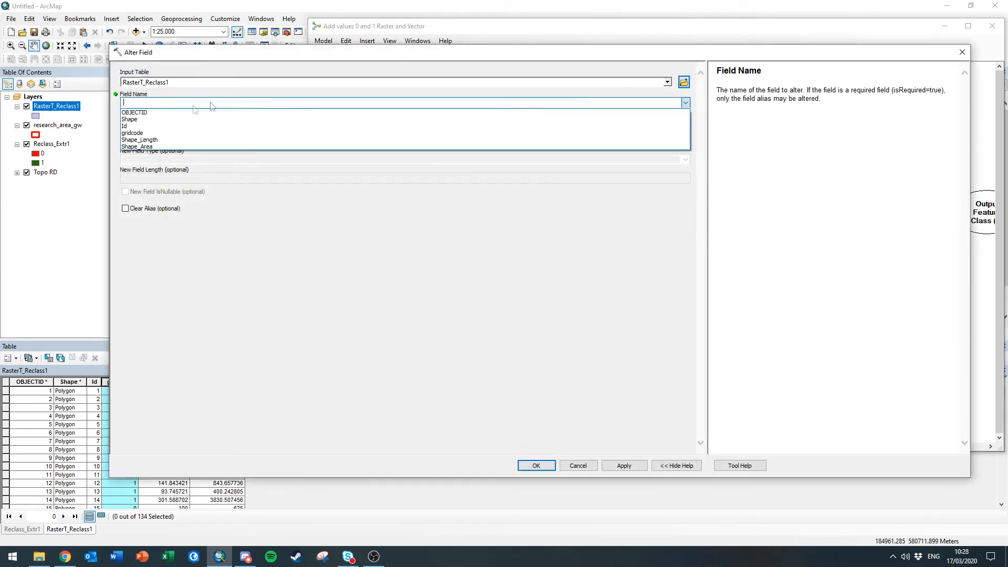
left_click(129, 134)
left_click(208, 121)
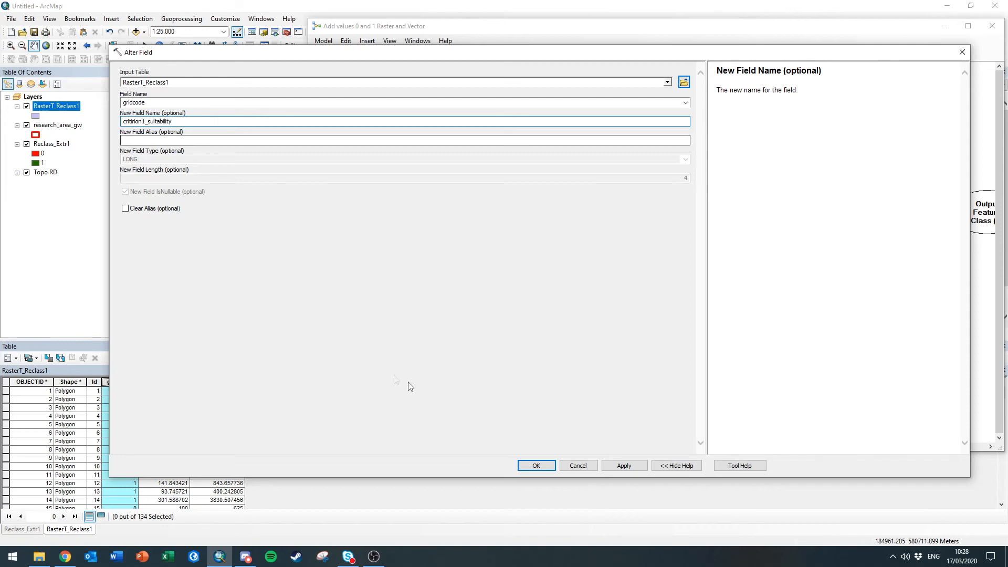
left_click(535, 466)
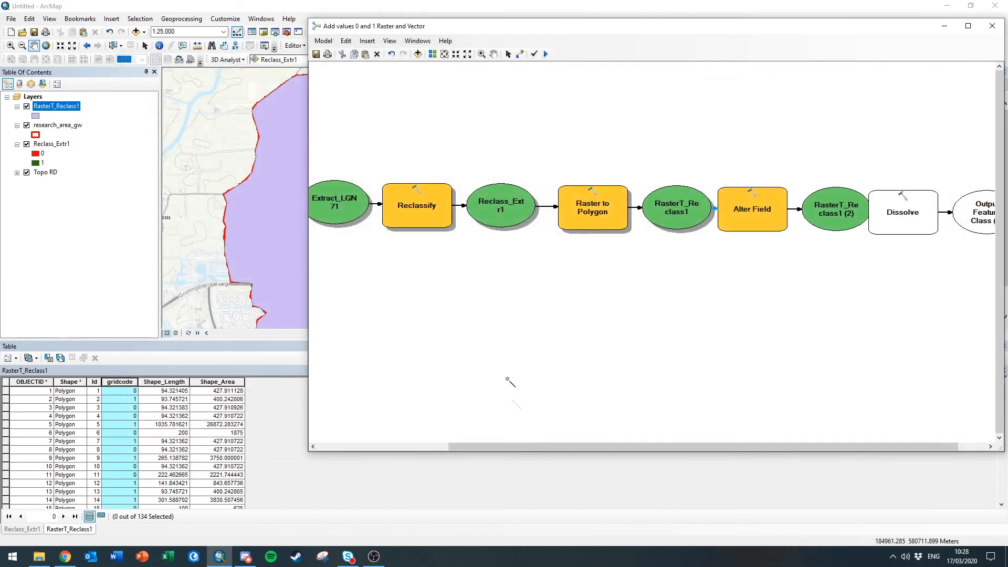
Step: Run Alter Field and place the renamed suitability column directly after Id in the polygon attribute table
right_click(754, 208)
left_click(764, 230)
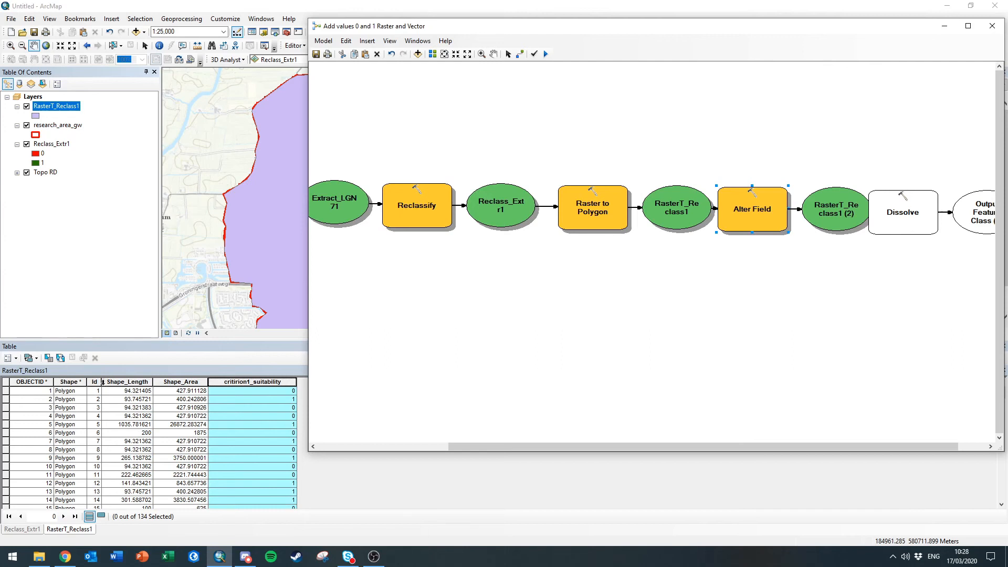
left_click_drag(255, 387, 102, 379)
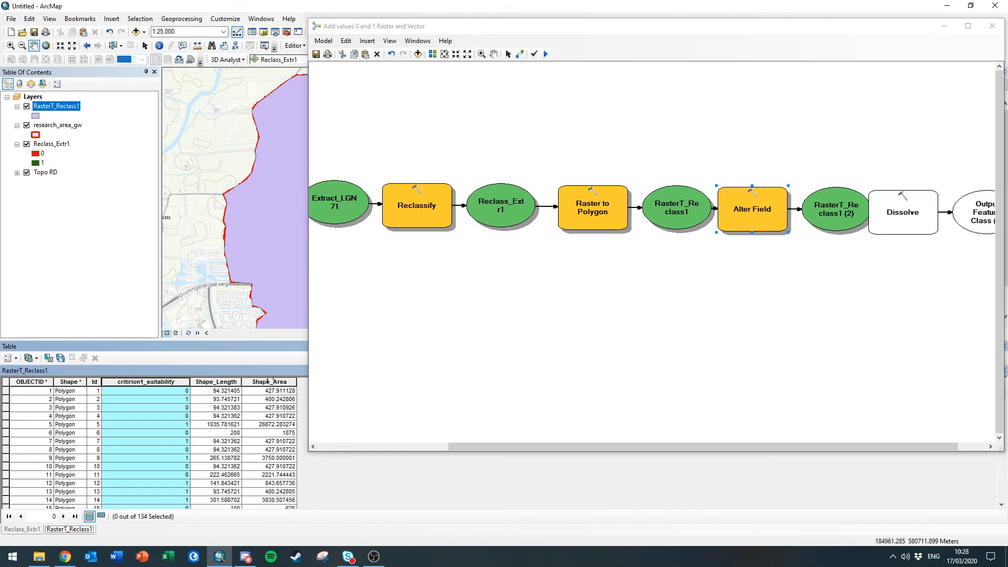
Step: Connect the Alter Field output to Dissolve as input features and set critirion1_suitability as the dissolve field
left_click(846, 215)
left_click(902, 210)
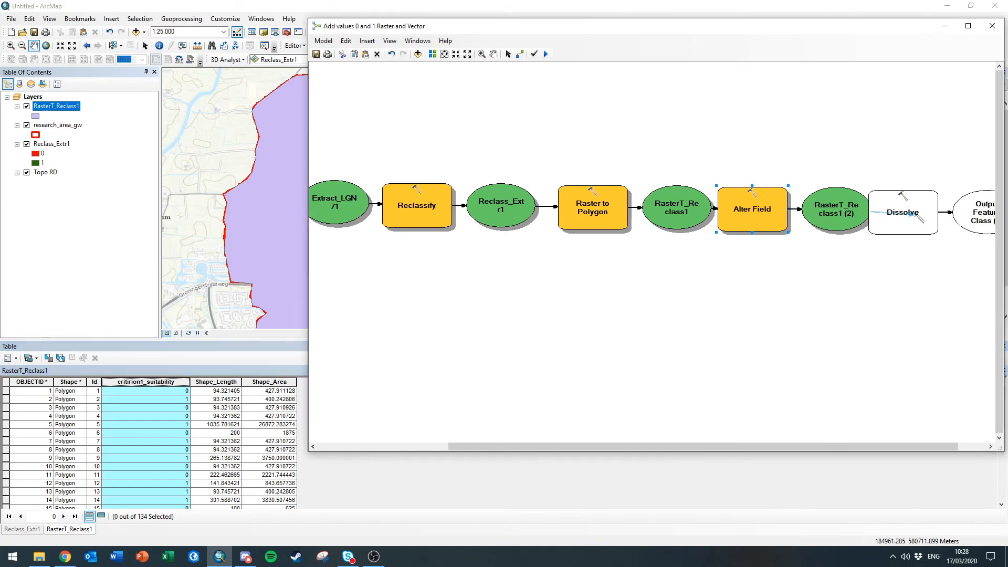
left_click(912, 220)
double_click(900, 213)
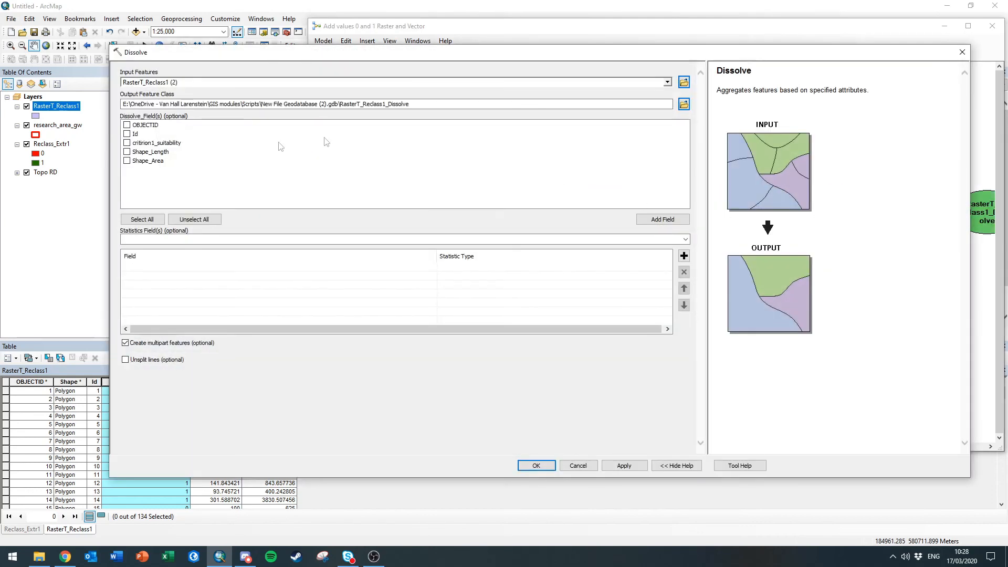
left_click(199, 148)
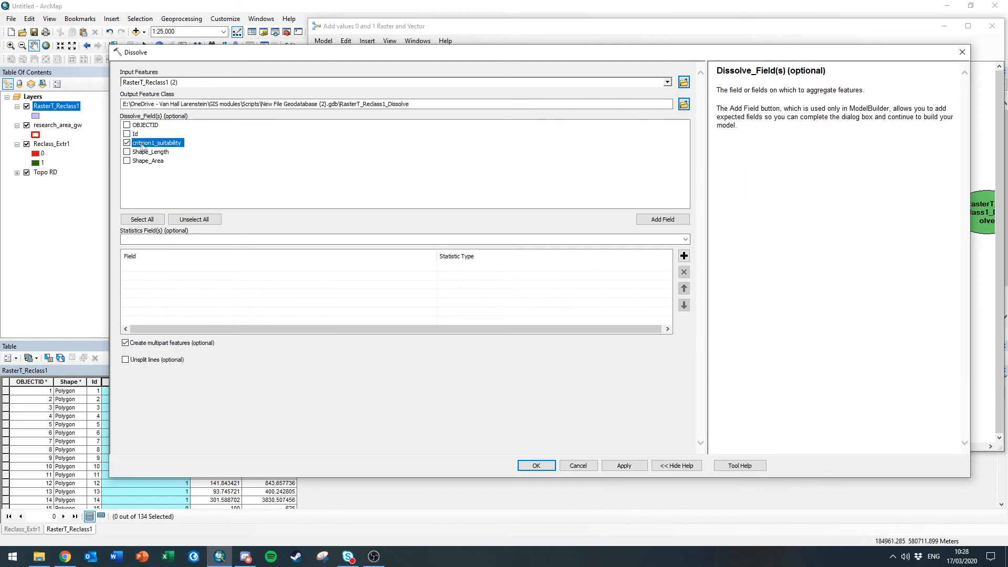
left_click(536, 466)
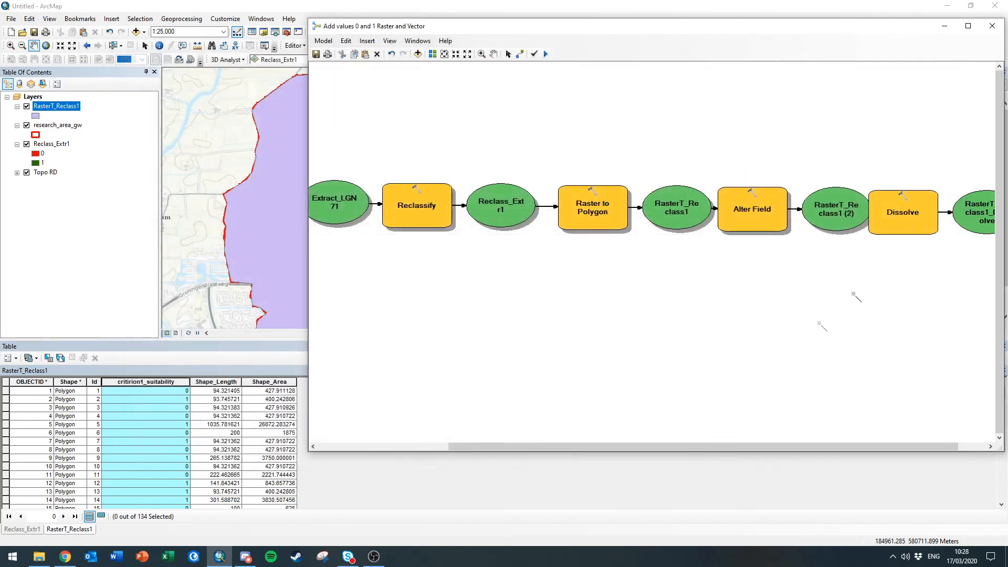
Step: Run the Dissolve tool in the model and add its output to the map display
right_click(902, 210)
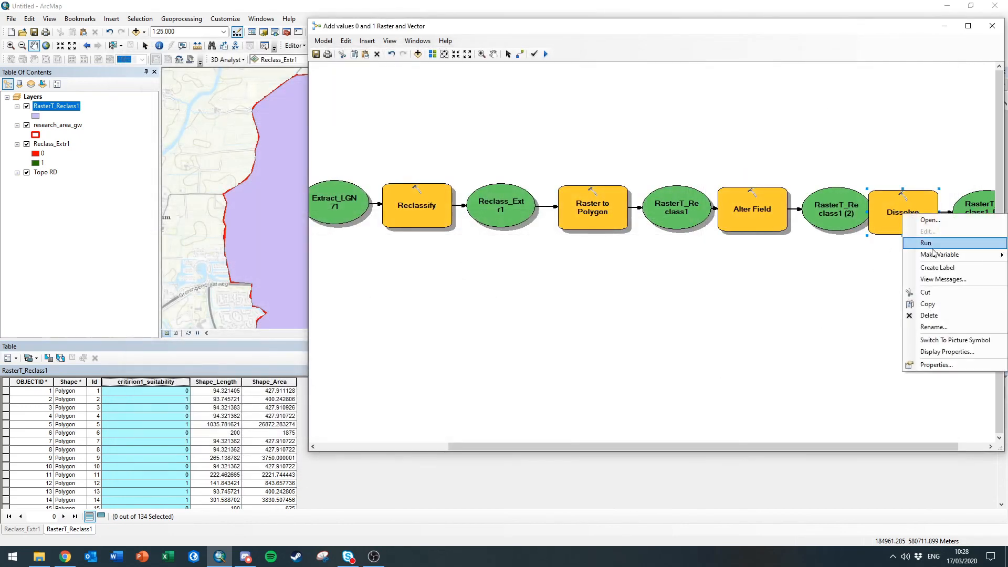
left_click(917, 245)
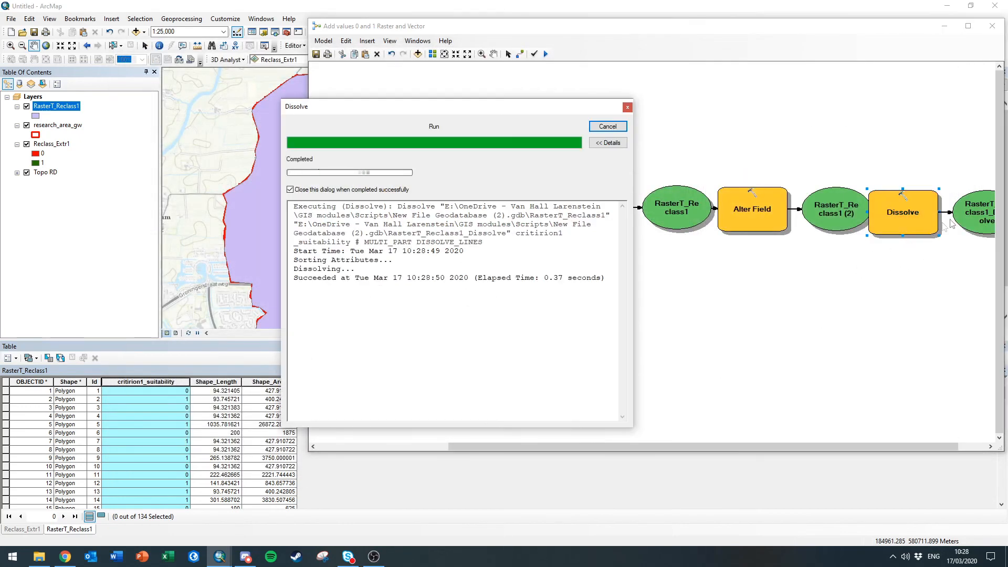
right_click(972, 213)
left_click(924, 250)
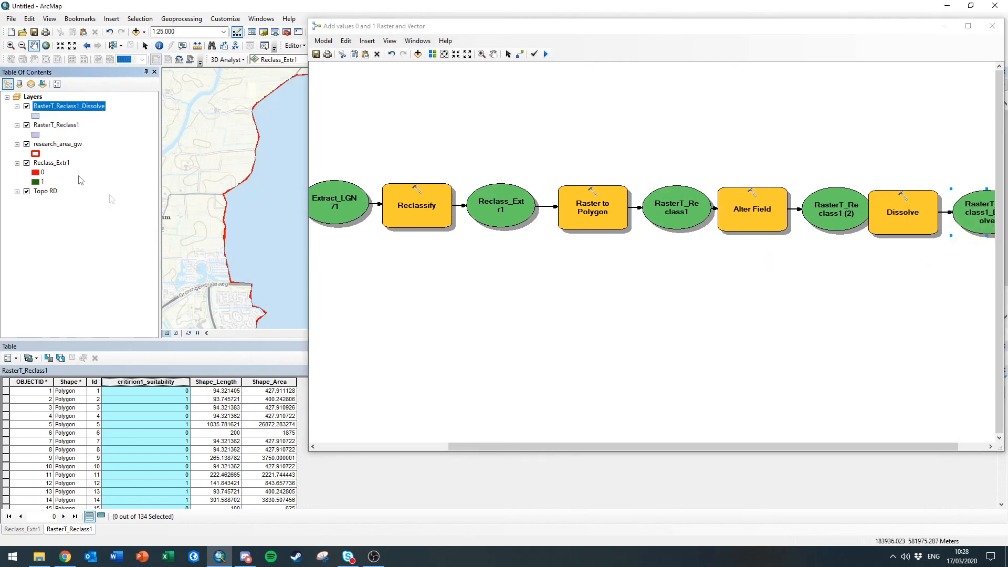
Step: Remove the RasterT_Reclass1 and Reclass_Extr1 layers from the map
right_click(53, 126)
left_click(82, 146)
right_click(35, 144)
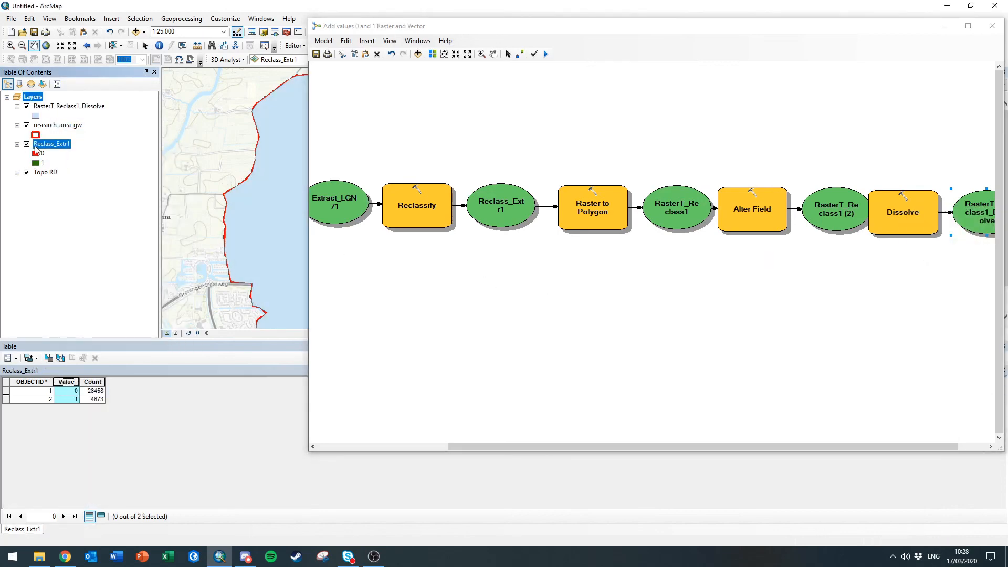
left_click(78, 162)
Step: Open the attribute table of RasterT_Reclass1_Dissolve and select the suitability 0 and 1 records in turn to examine their areas on the map
right_click(50, 107)
left_click(103, 141)
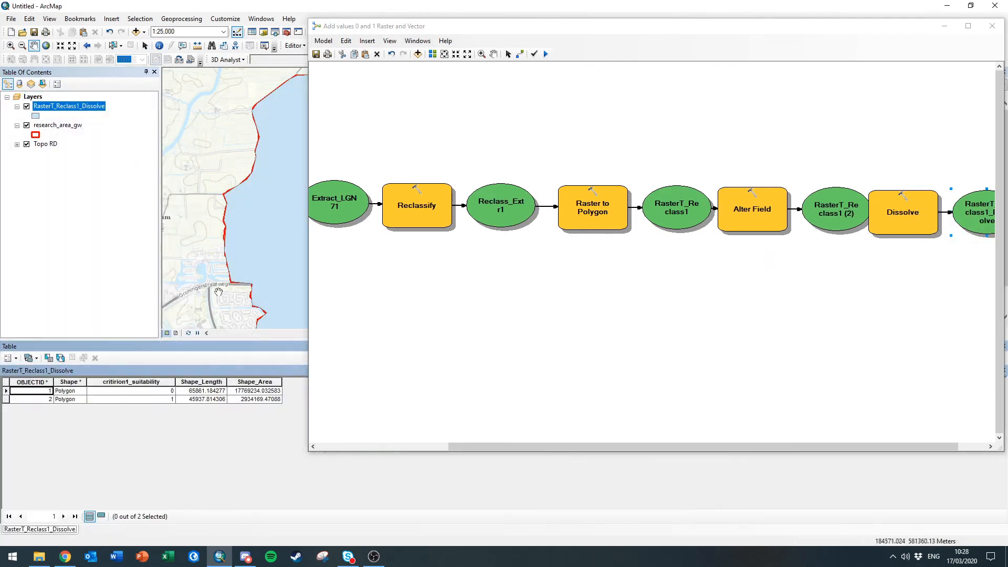
left_click(6, 392)
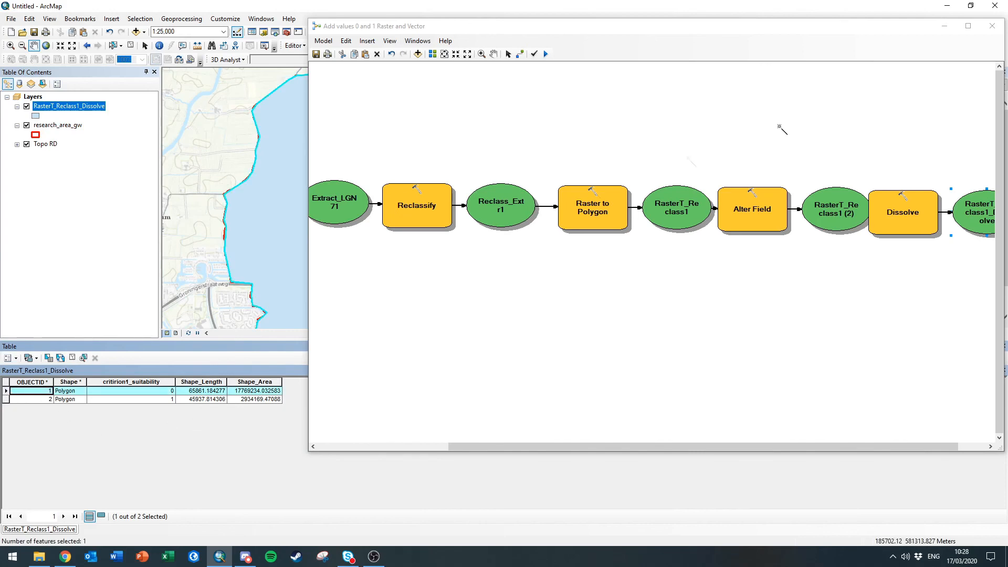
left_click(945, 26)
scroll(283, 229, "up", 2)
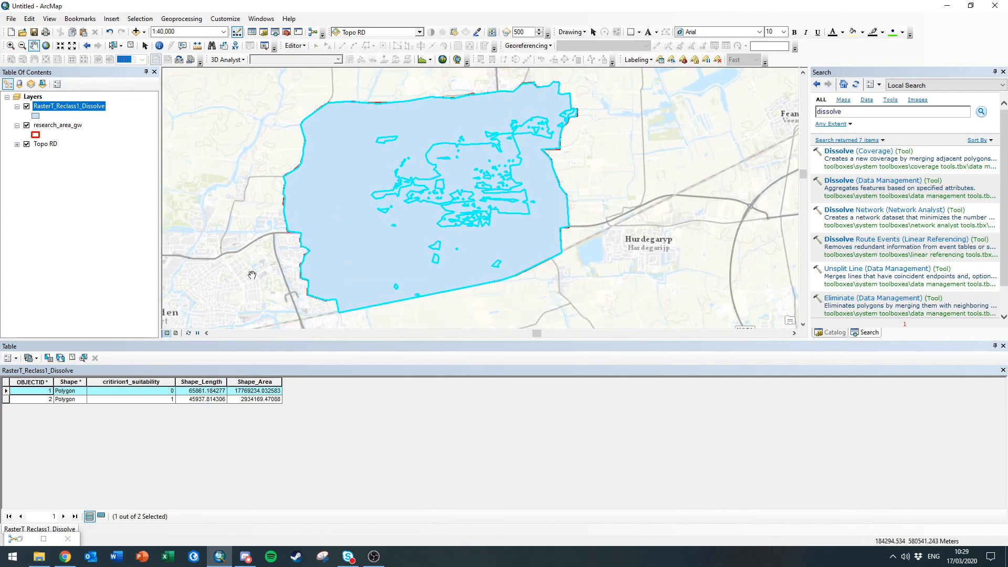
left_click(136, 391)
left_click(6, 400)
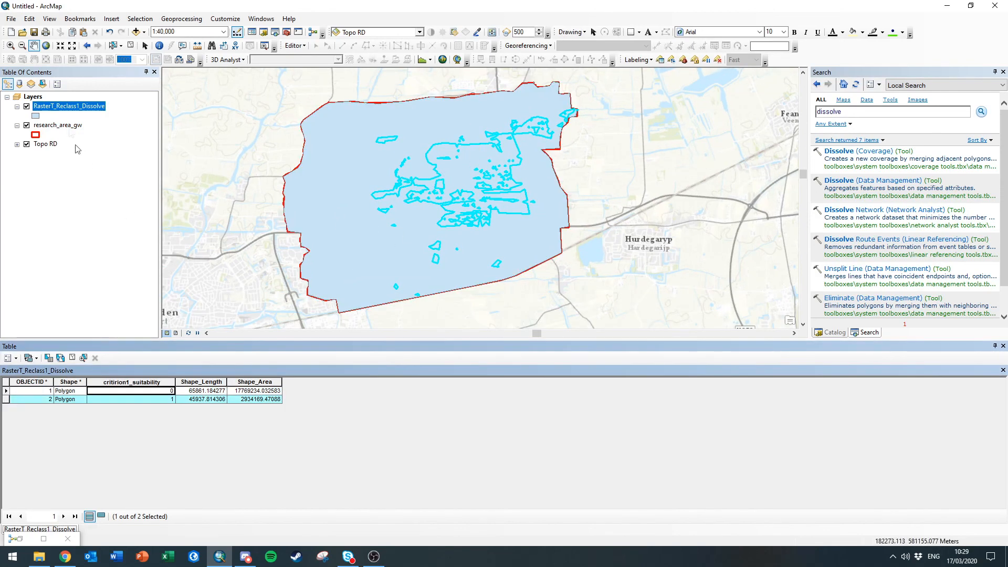
Step: Symbolize RasterT_Reclass1_Dissolve by unique values of critirion1_suitability, with 0 in red and 1 in dark green, and clear the feature selection
double_click(59, 108)
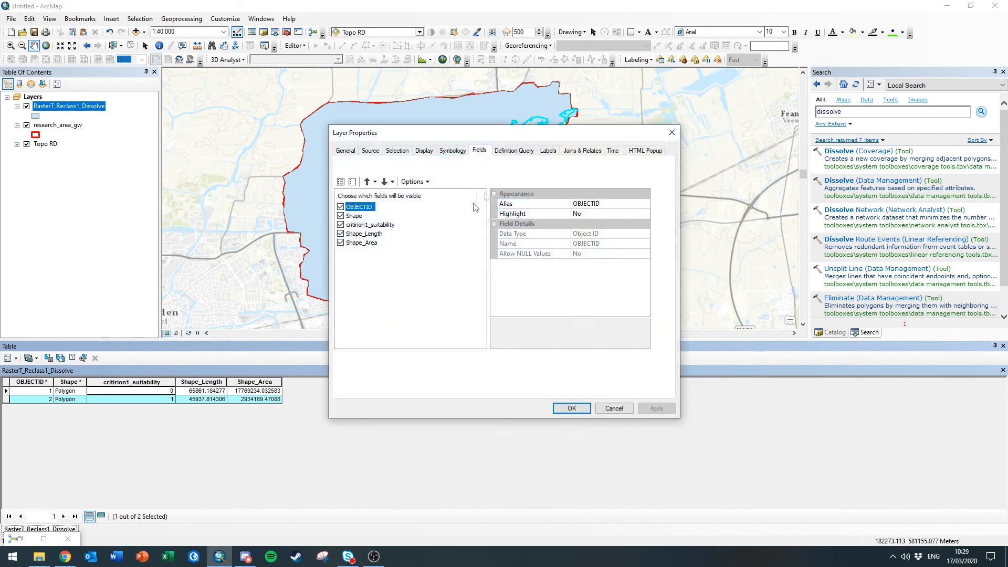
left_click(452, 152)
left_click(363, 187)
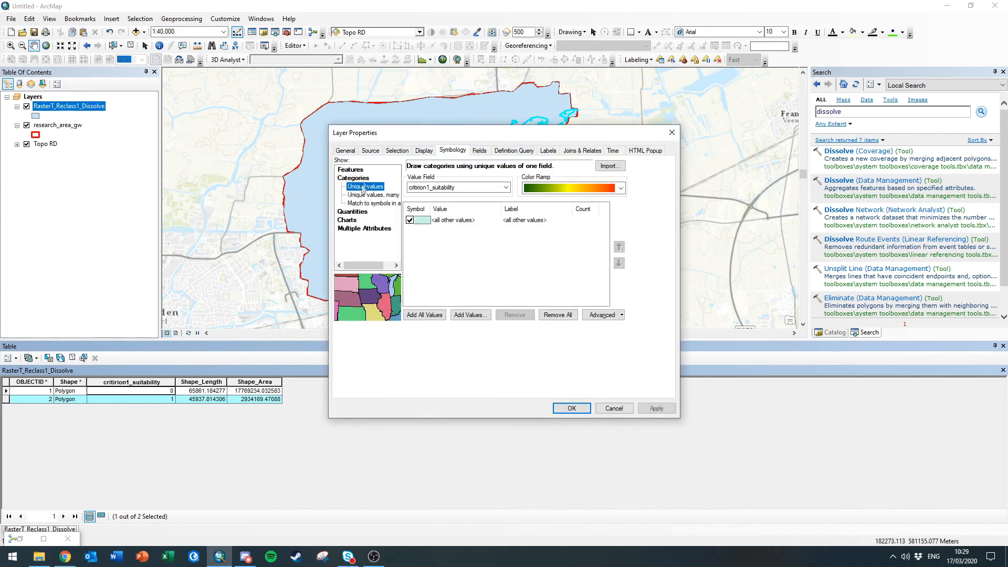
left_click(440, 188)
left_click(436, 197)
left_click(424, 315)
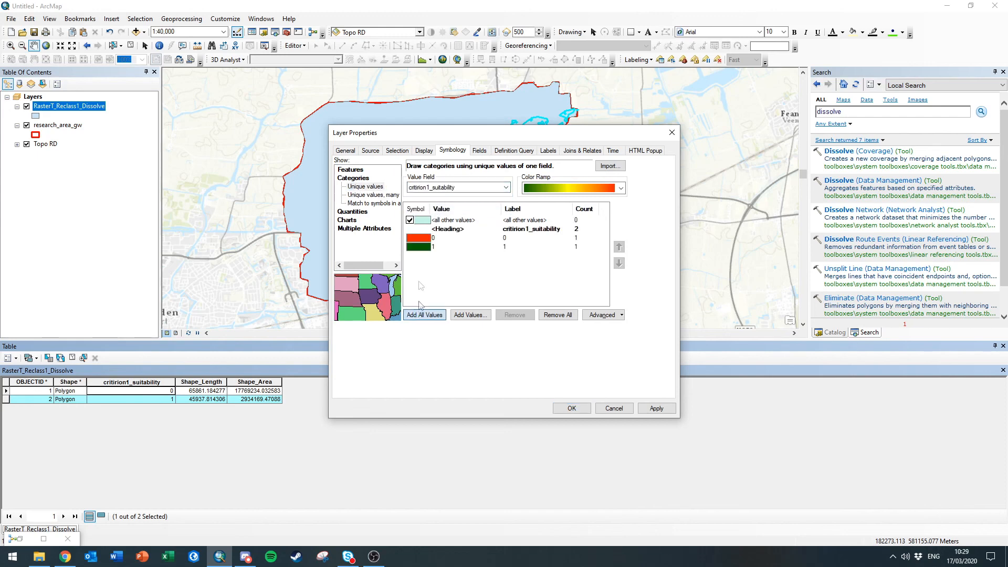
left_click(657, 409)
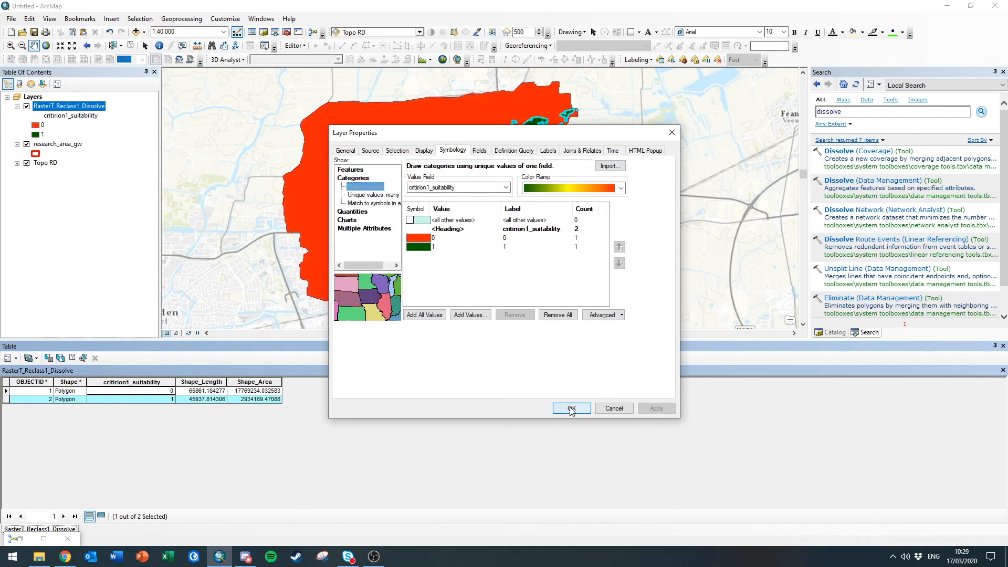
left_click(572, 409)
left_click(129, 48)
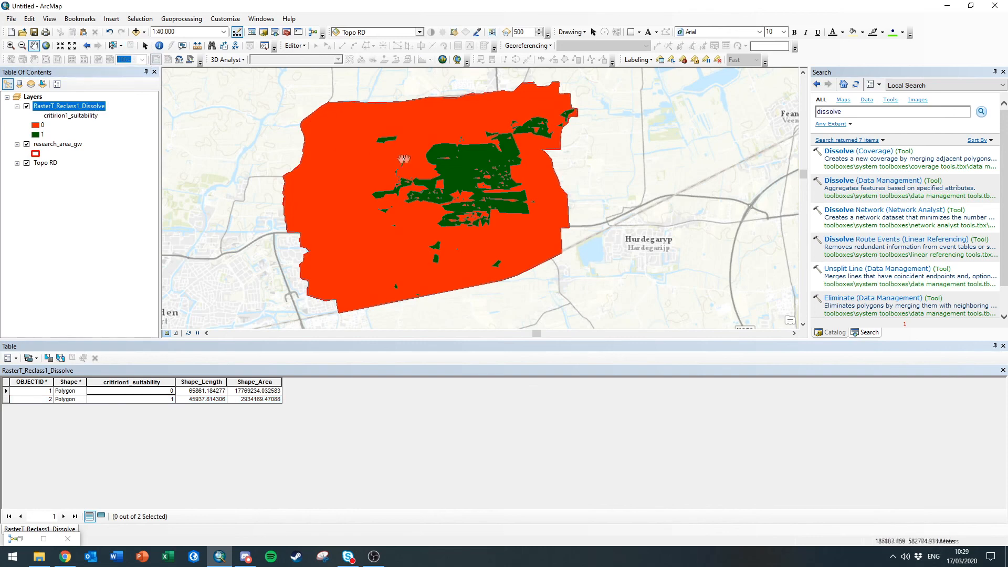
left_click_drag(436, 189, 465, 195)
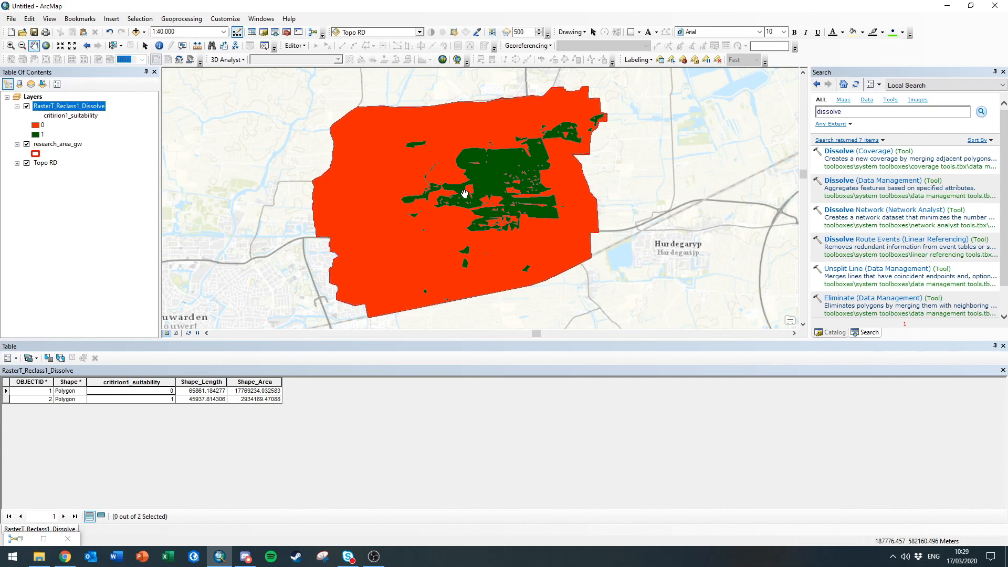
left_click_drag(465, 194, 479, 197)
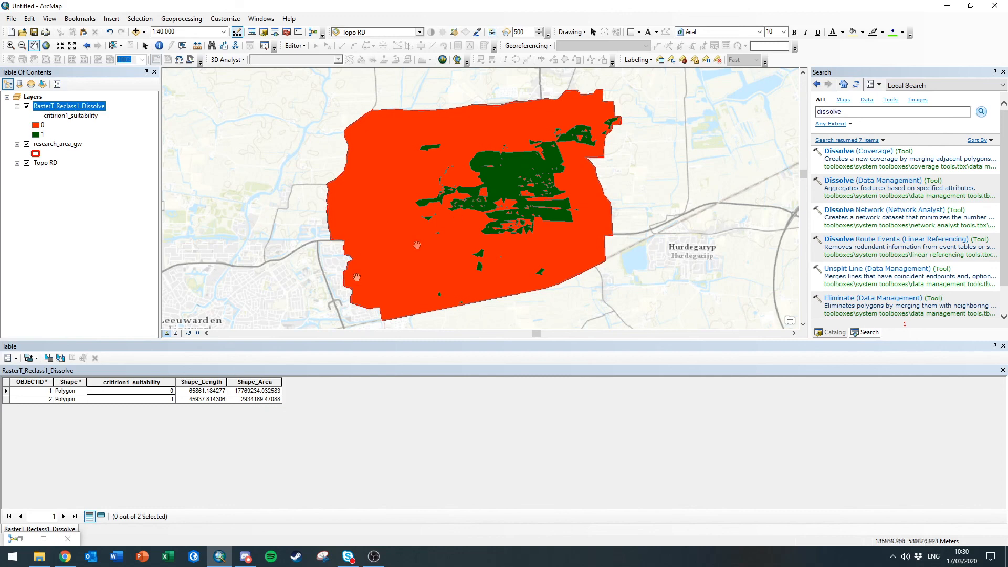
left_click(373, 556)
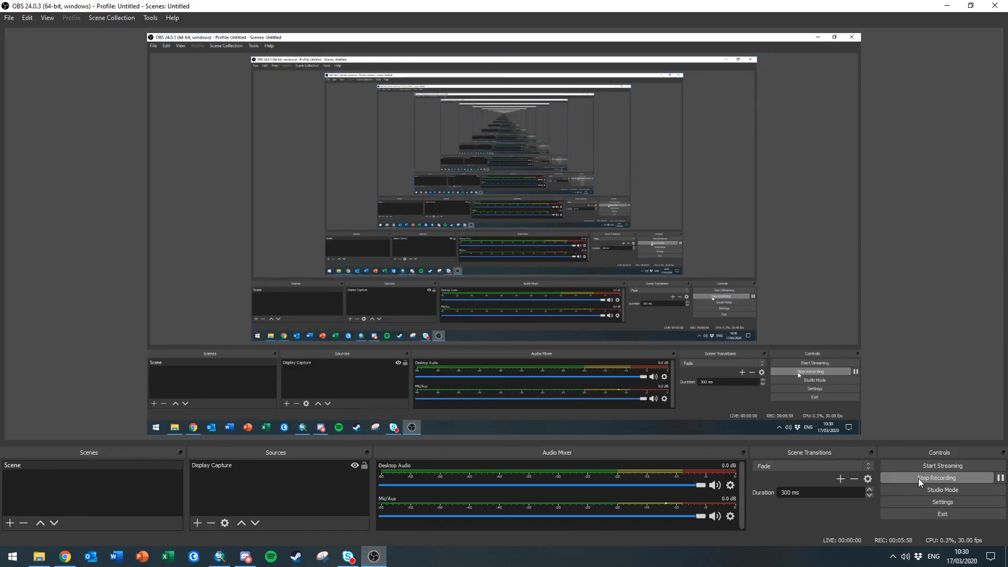